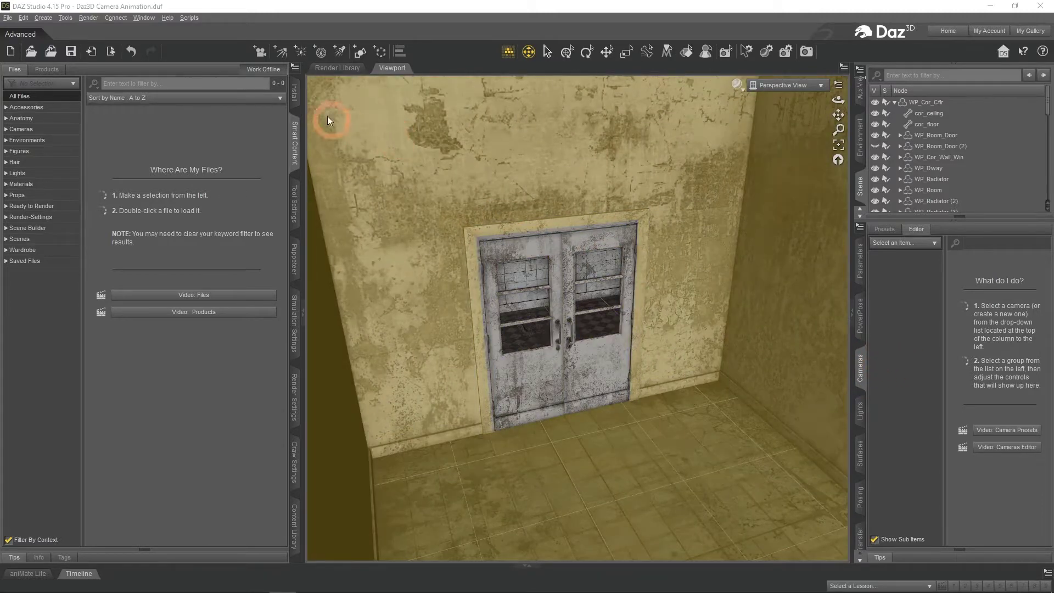
# Create a new camera named Camera that copies the active perspective view
pyautogui.click(260, 52)
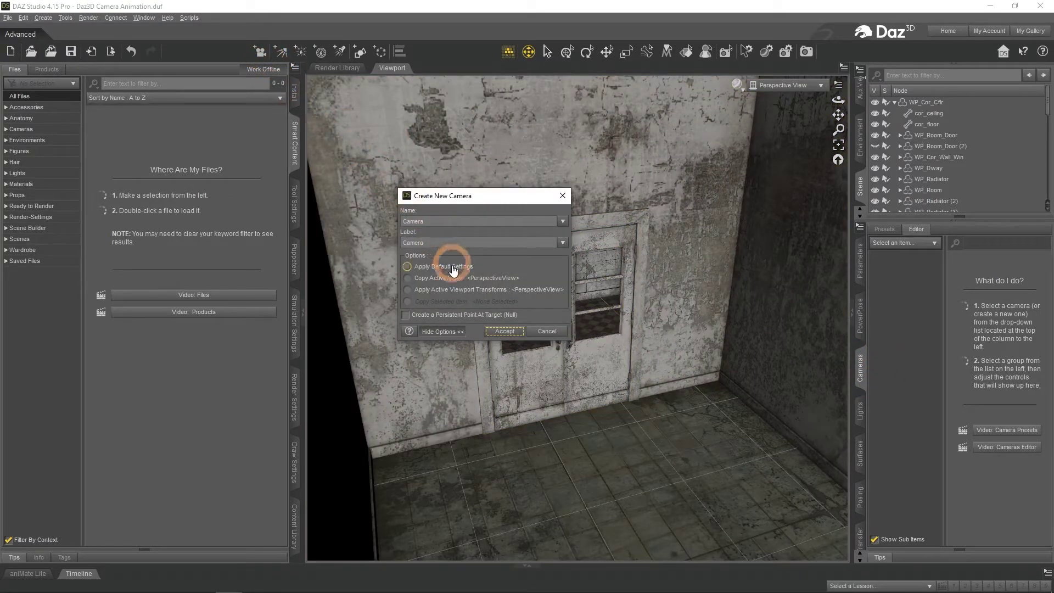
pyautogui.click(453, 283)
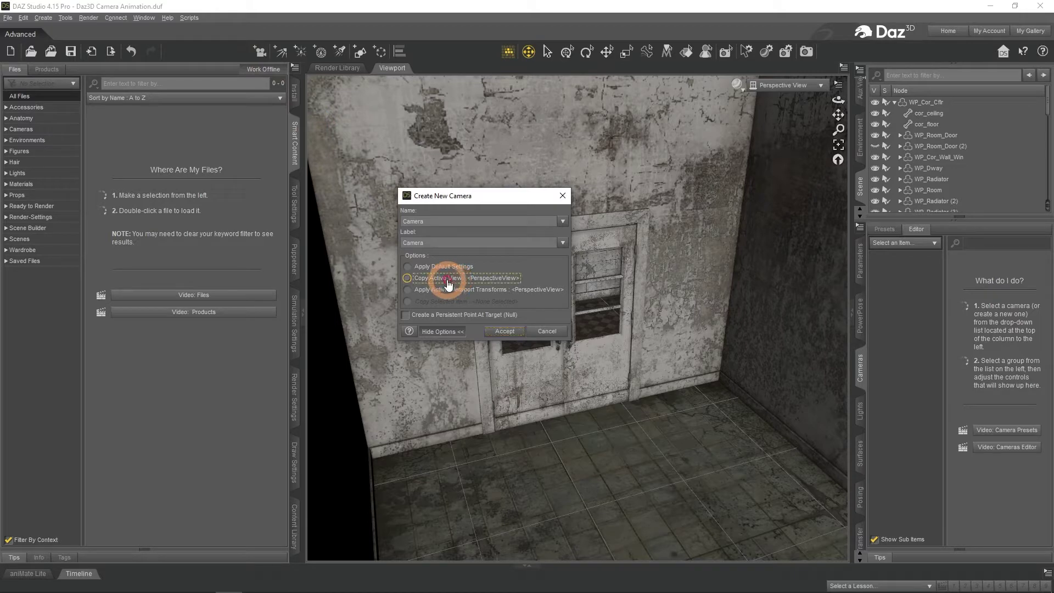
pyautogui.click(504, 333)
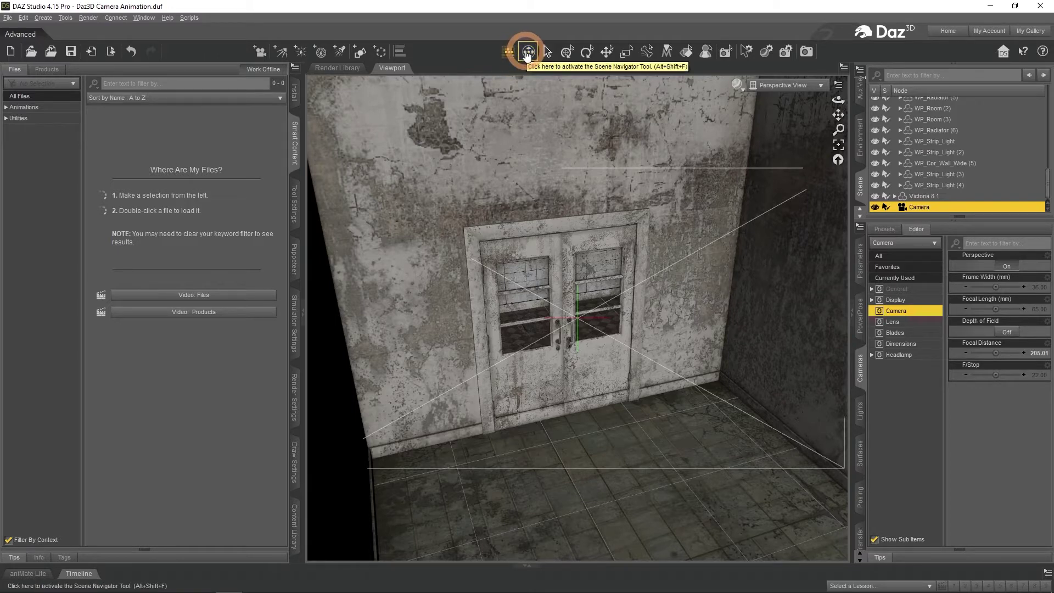
# Activate the Scene Navigator tool and explore the room around the double doors by zooming, panning, orbiting and raising or lowering the perspective view
pyautogui.click(527, 53)
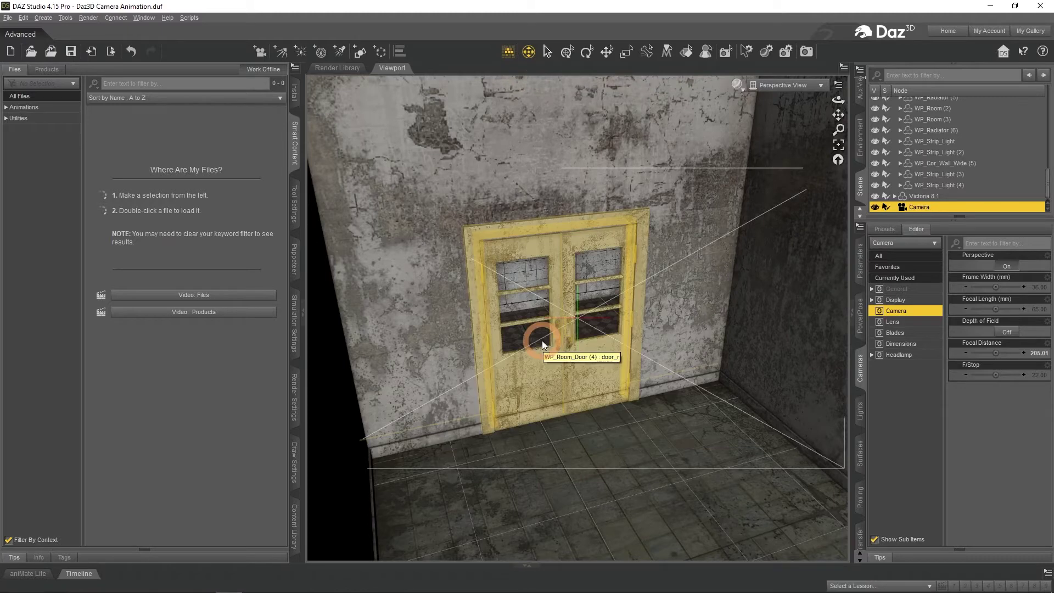
pyautogui.scroll(2, 599, 450)
pyautogui.scroll(3, 598, 451)
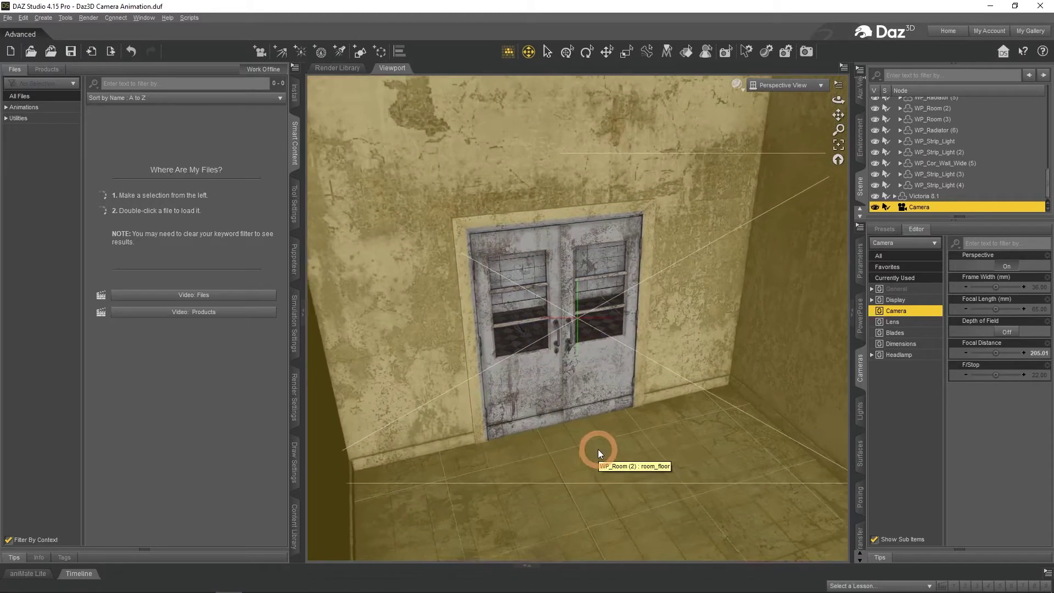
pyautogui.scroll(-4, 598, 450)
pyautogui.moveTo(598, 450); pyautogui.dragTo(598, 450, button='middle')
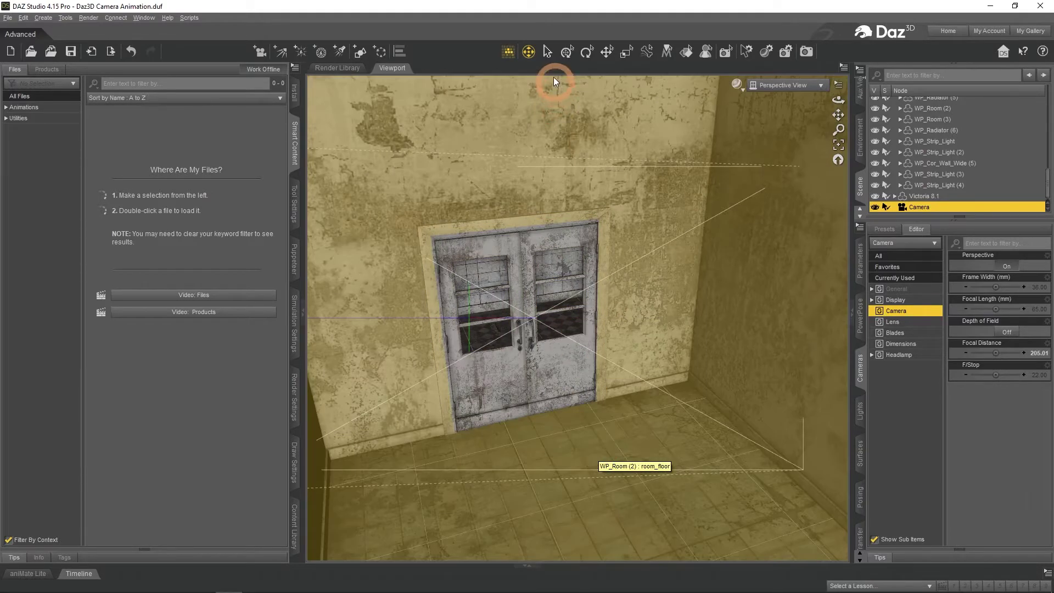
pyautogui.click(521, 55)
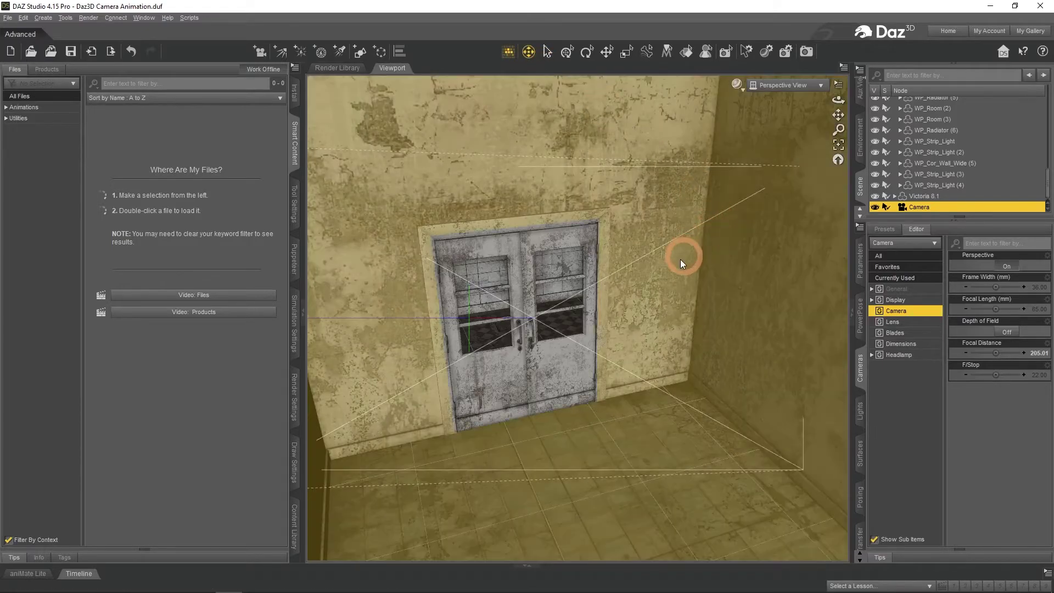
pyautogui.moveTo(659, 275)
pyautogui.mouseDown()
pyautogui.moveTo(650, 285)
pyautogui.moveTo(661, 273)
pyautogui.moveTo(631, 271)
pyautogui.moveTo(651, 278)
pyautogui.mouseUp()
pyautogui.press('e')
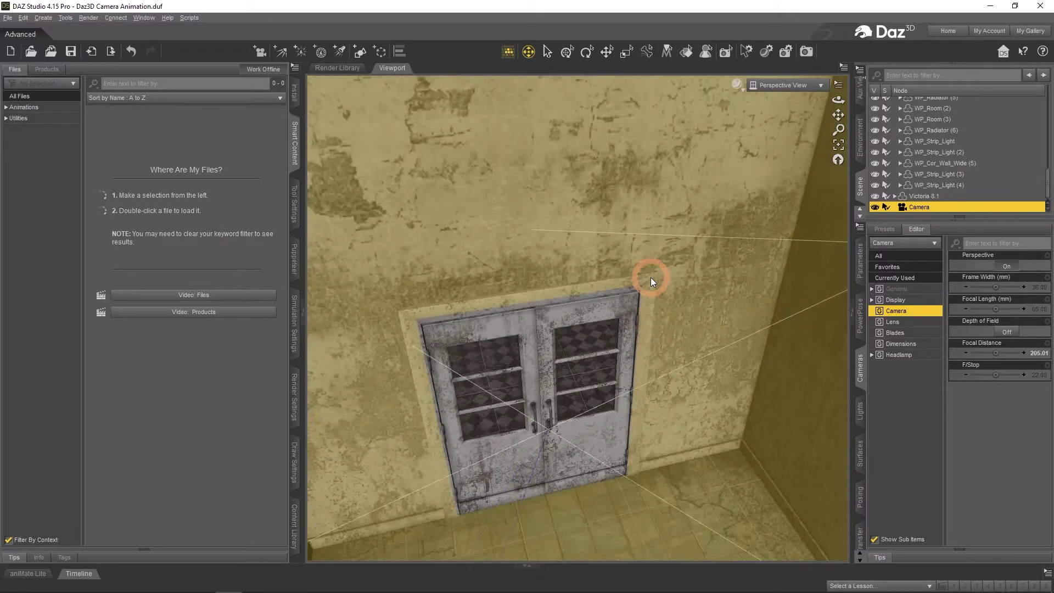
pyautogui.press('q')
pyautogui.press('q')
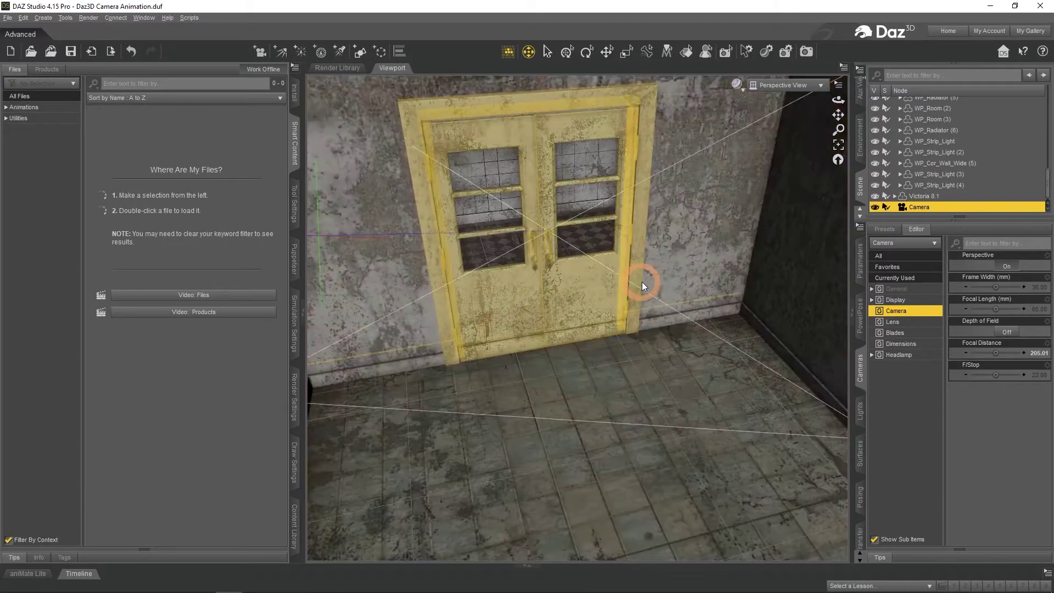
pyautogui.click(529, 51)
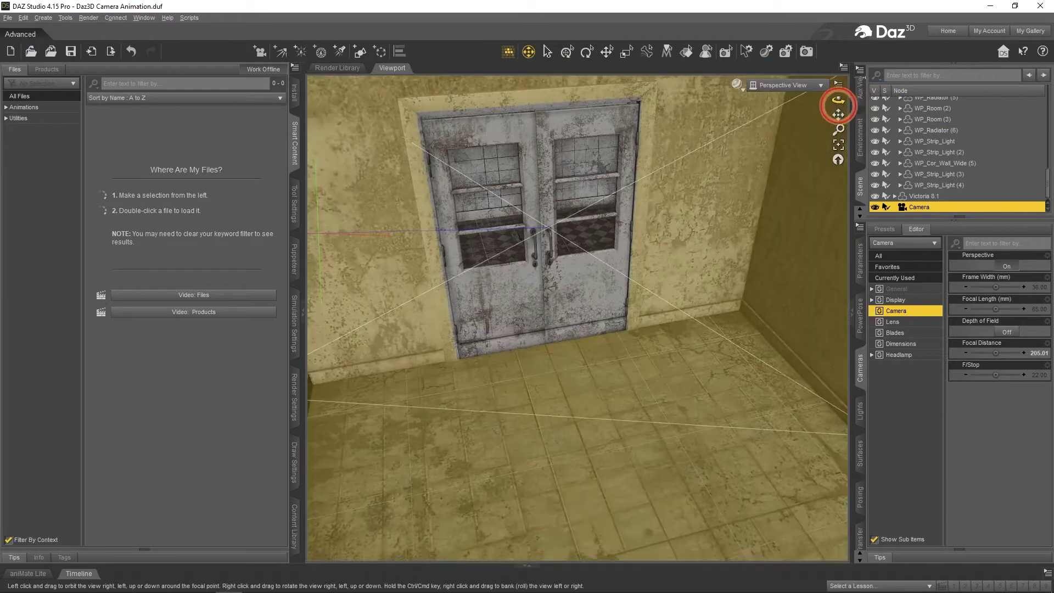
pyautogui.moveTo(838, 103); pyautogui.dragTo(838, 132)
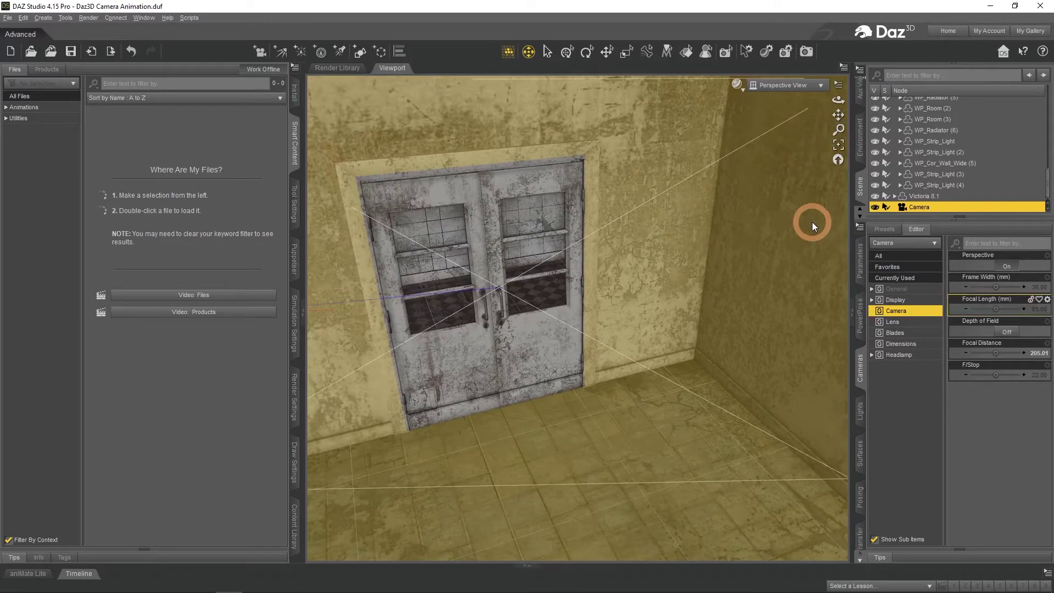
# Look through the new Camera with the thirds guide and aspect frame shown, and shift its framing of the double doors slightly
pyautogui.click(796, 88)
pyautogui.click(796, 181)
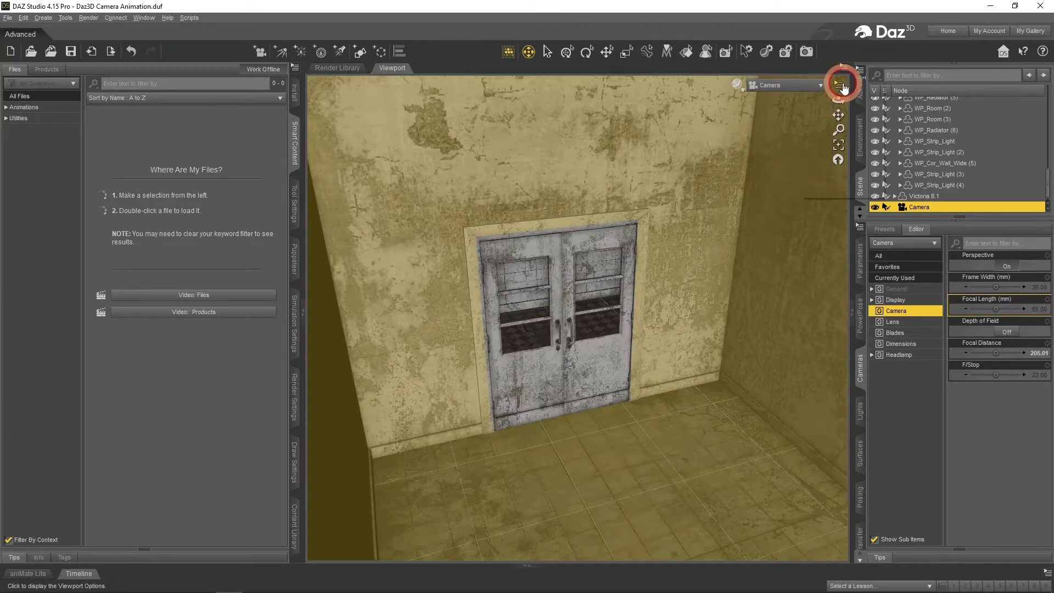
pyautogui.click(843, 85)
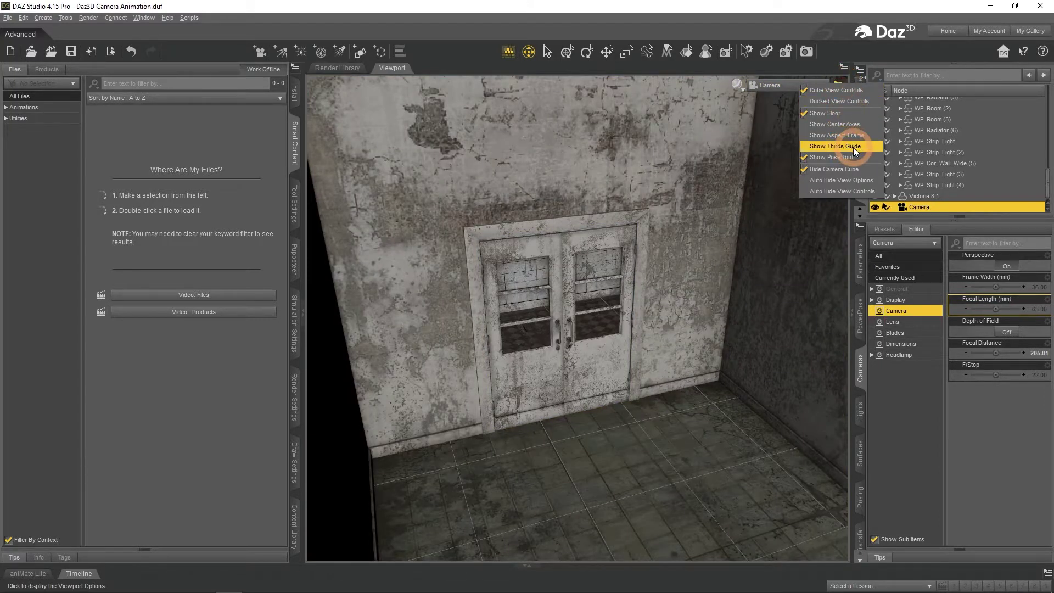
pyautogui.click(854, 147)
pyautogui.click(839, 83)
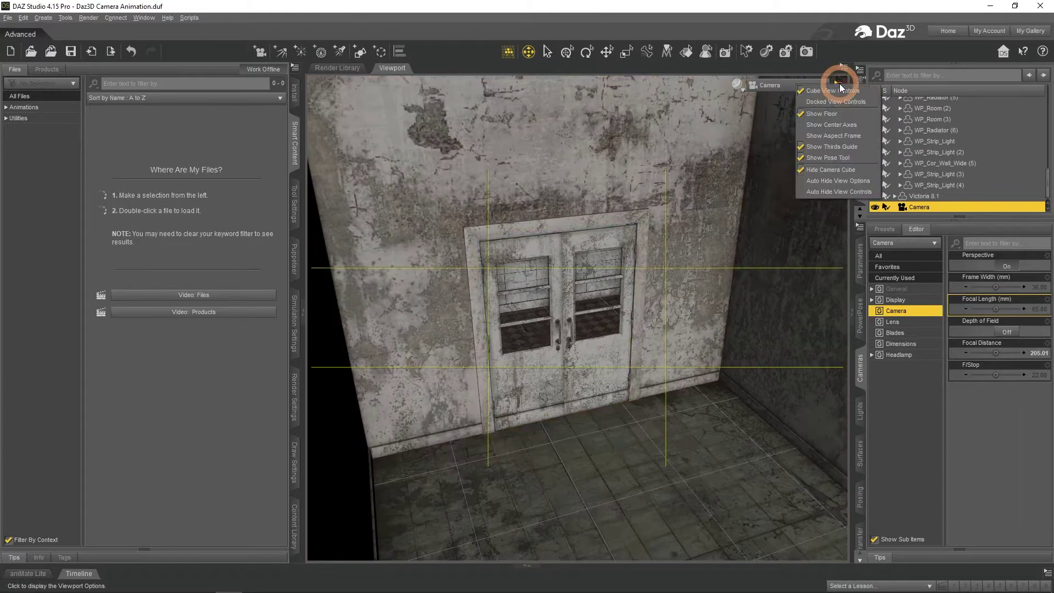
pyautogui.click(839, 135)
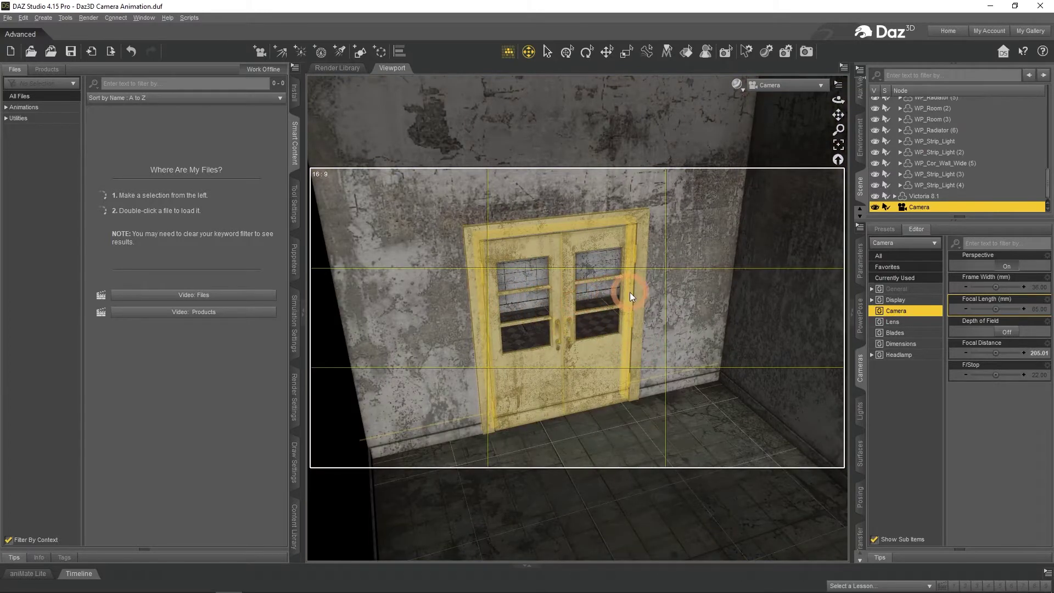
pyautogui.moveTo(630, 292); pyautogui.dragTo(629, 295, button='middle')
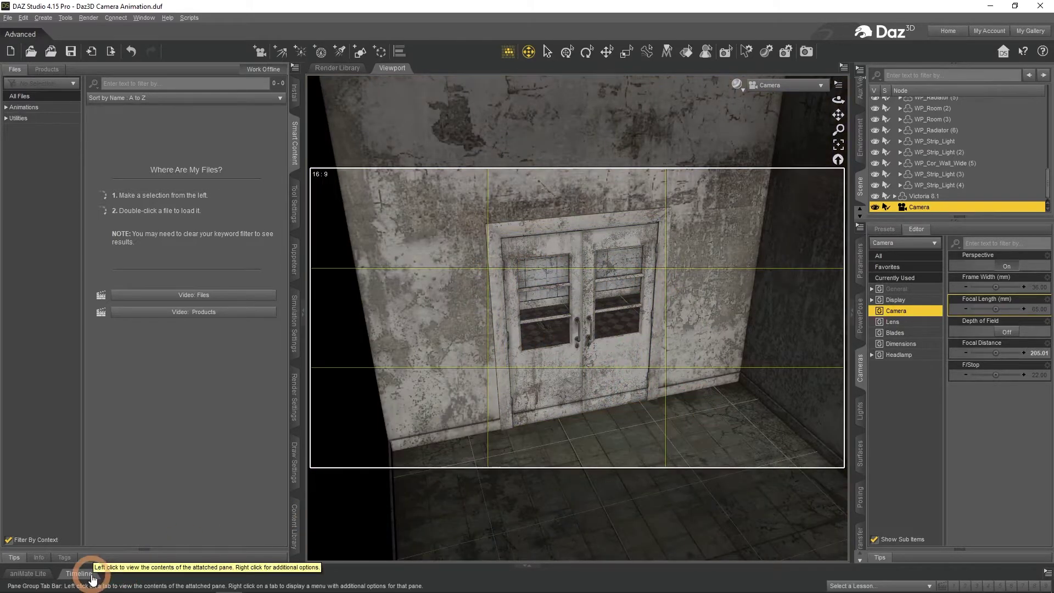
# Open the animation timeline, collapse the WP_Cor_Cflr group in the scene list, and set the total frames to 101
pyautogui.click(80, 573)
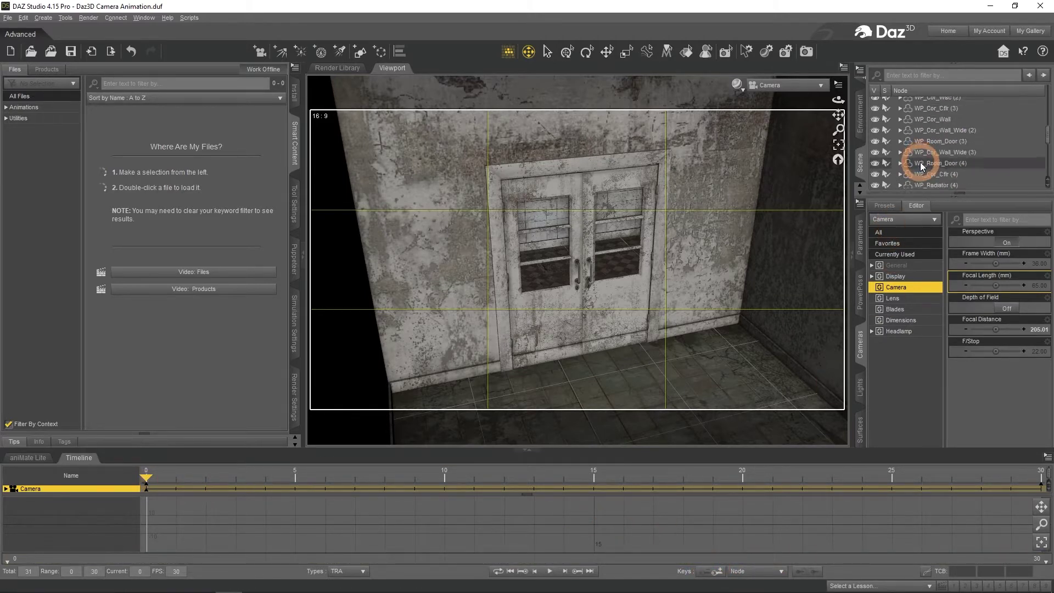
pyautogui.scroll(5, 924, 165)
pyautogui.click(896, 103)
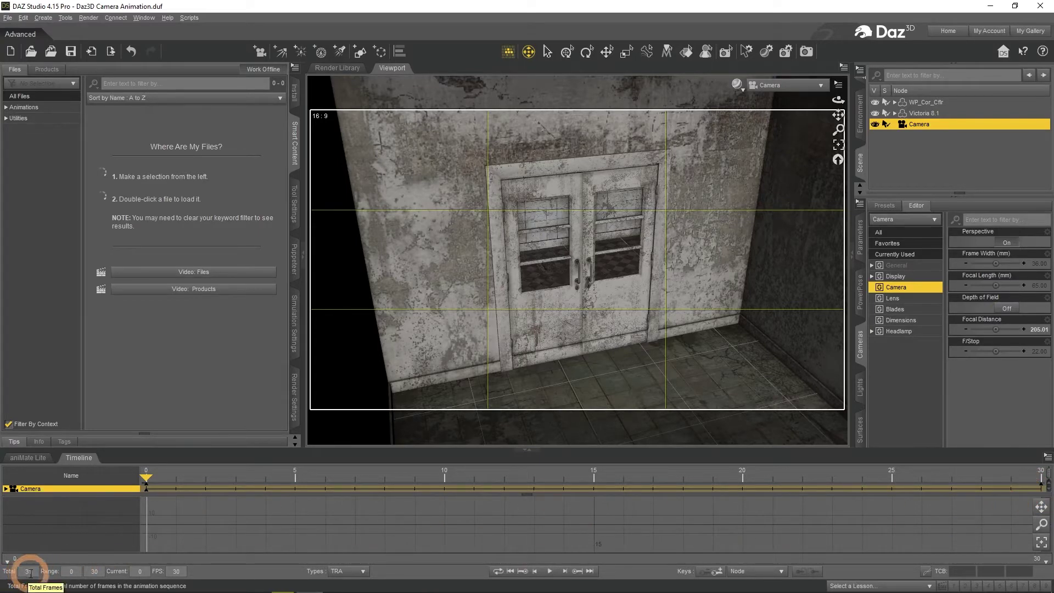
pyautogui.click(175, 573)
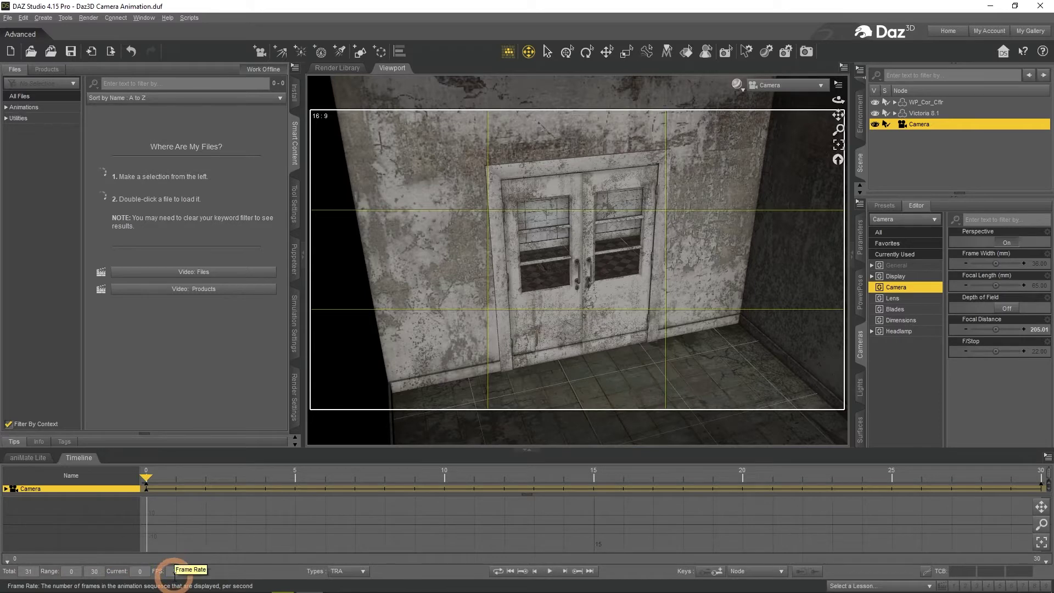
pyautogui.click(23, 581)
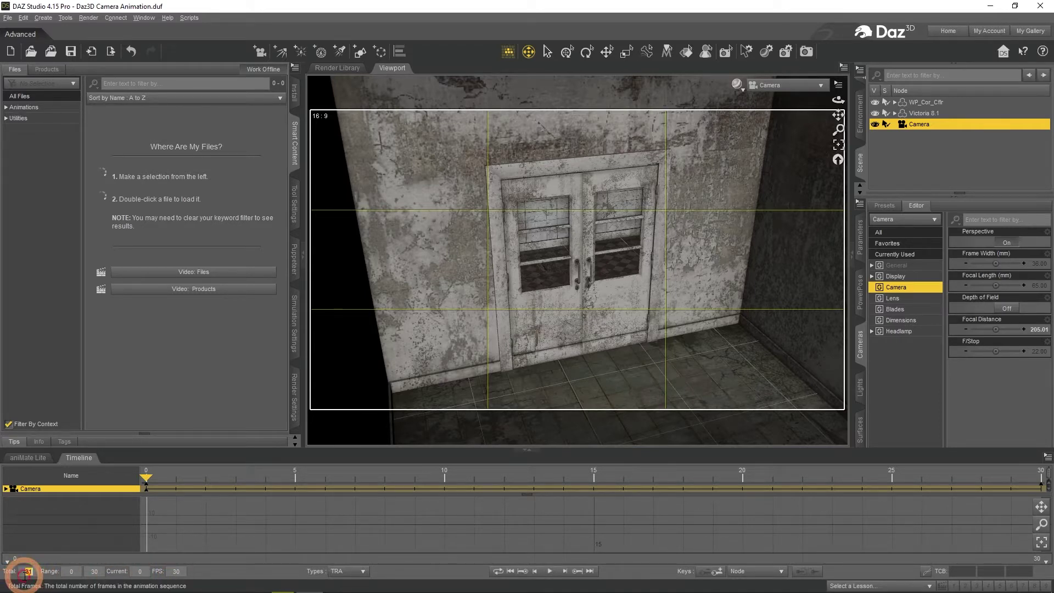
pyautogui.write('101')
pyautogui.press('Return')
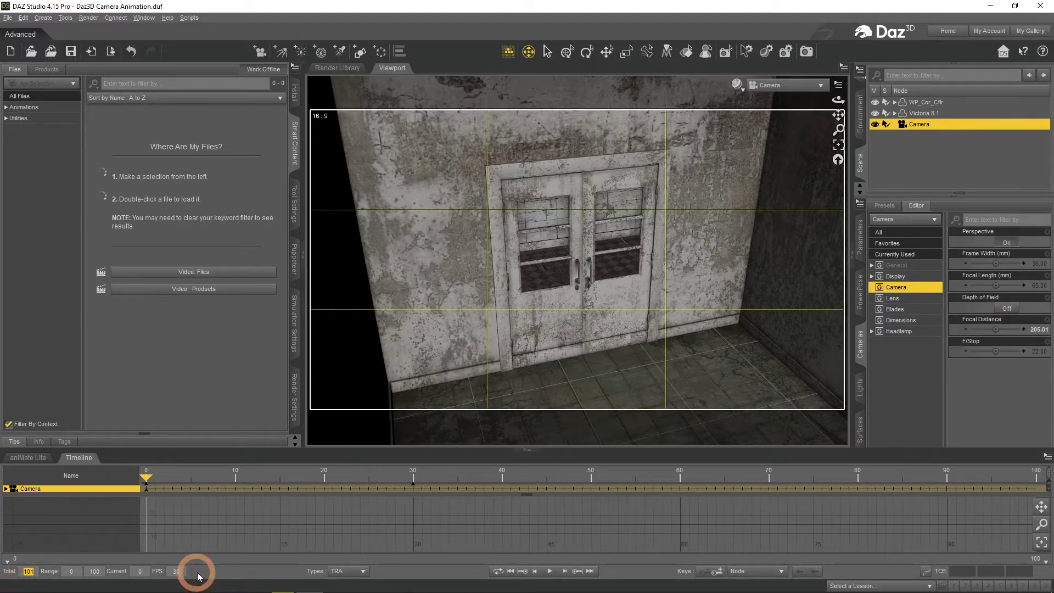
# At frame 100, move the camera to frame the woman by the windows and radiators, and preview the resulting animation
pyautogui.moveTo(146, 477); pyautogui.dragTo(1031, 473)
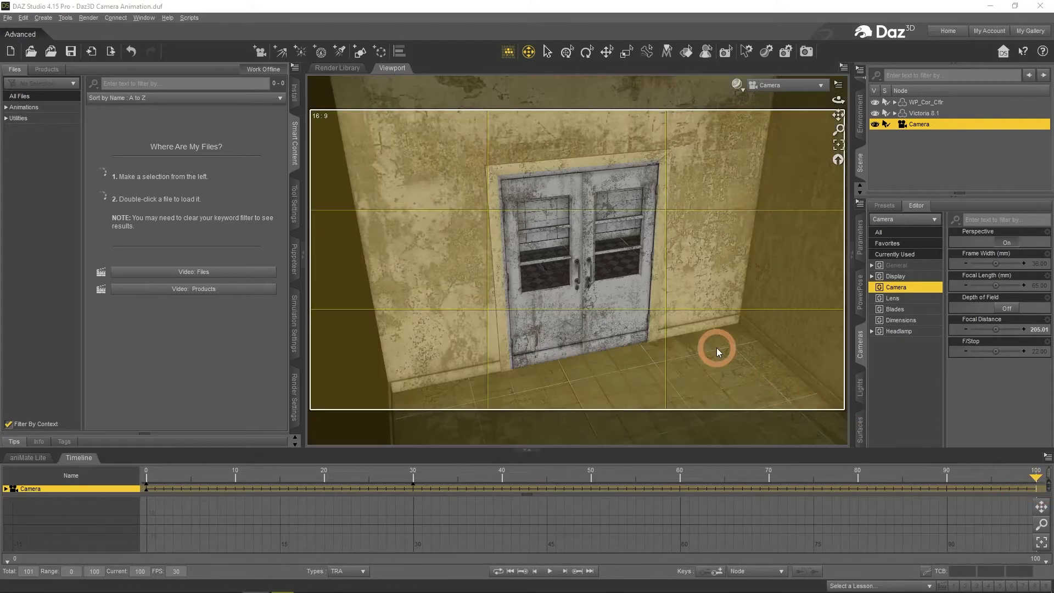
pyautogui.moveTo(716, 352); pyautogui.dragTo(716, 348)
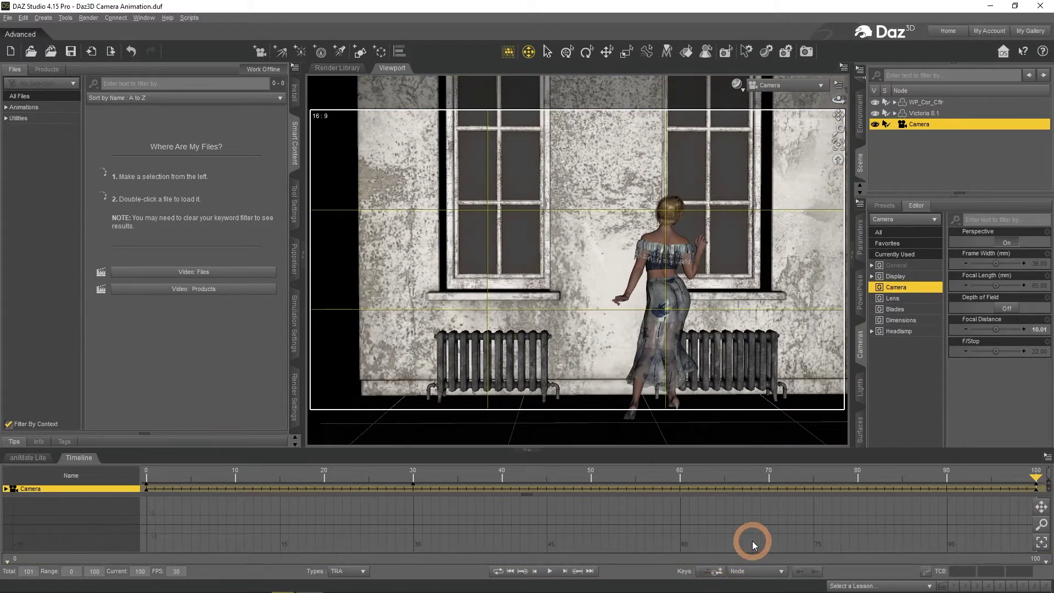
pyautogui.click(551, 575)
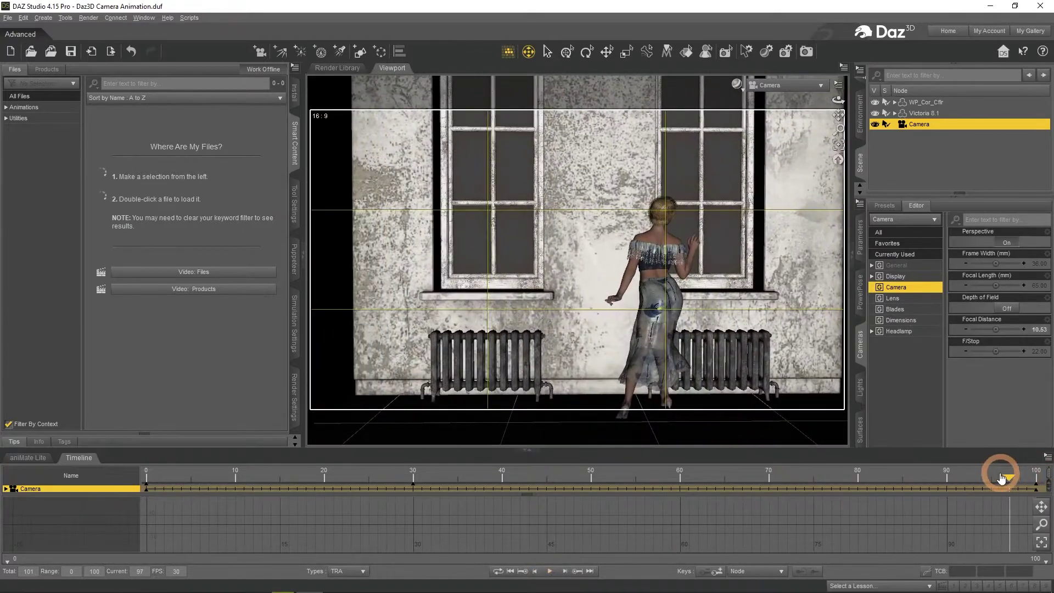
pyautogui.moveTo(1002, 478); pyautogui.dragTo(1032, 477)
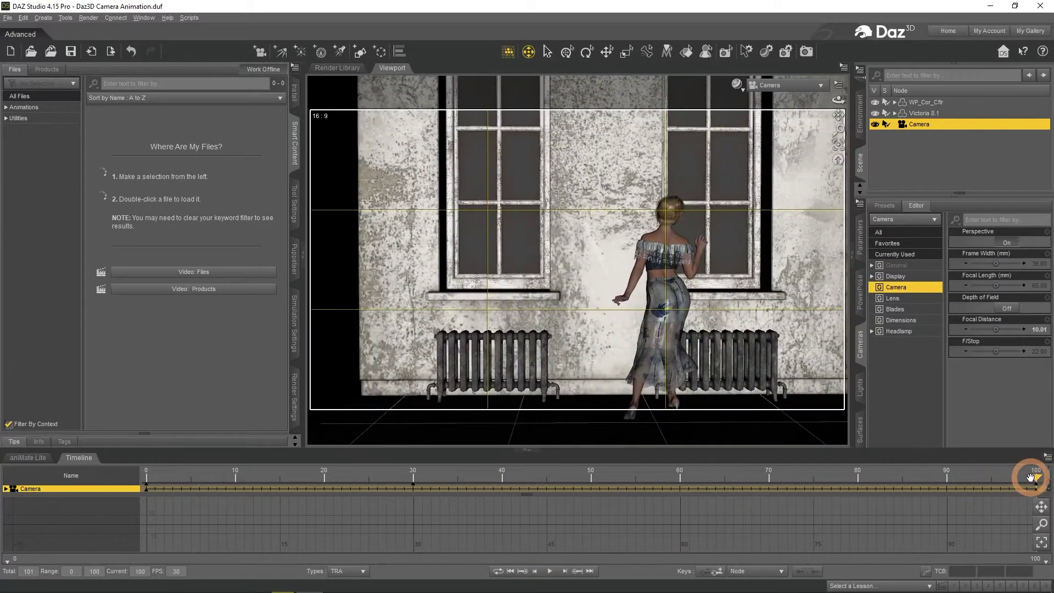
# Examine the camera's translation and rotation parameters at frame 100 and compare them with those at frame 0
pyautogui.click(860, 239)
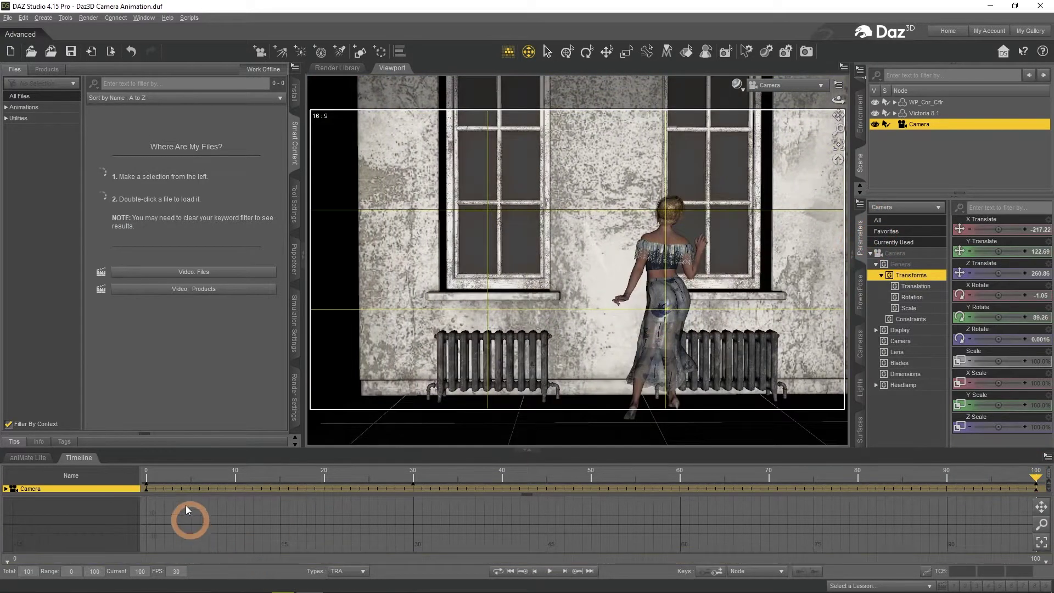
pyautogui.click(149, 477)
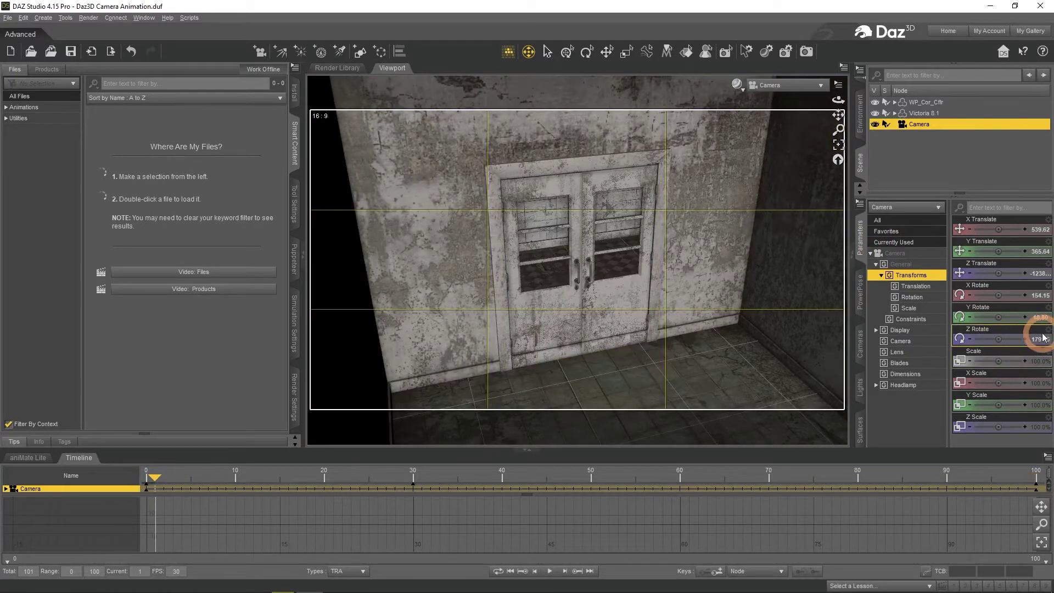
pyautogui.click(165, 490)
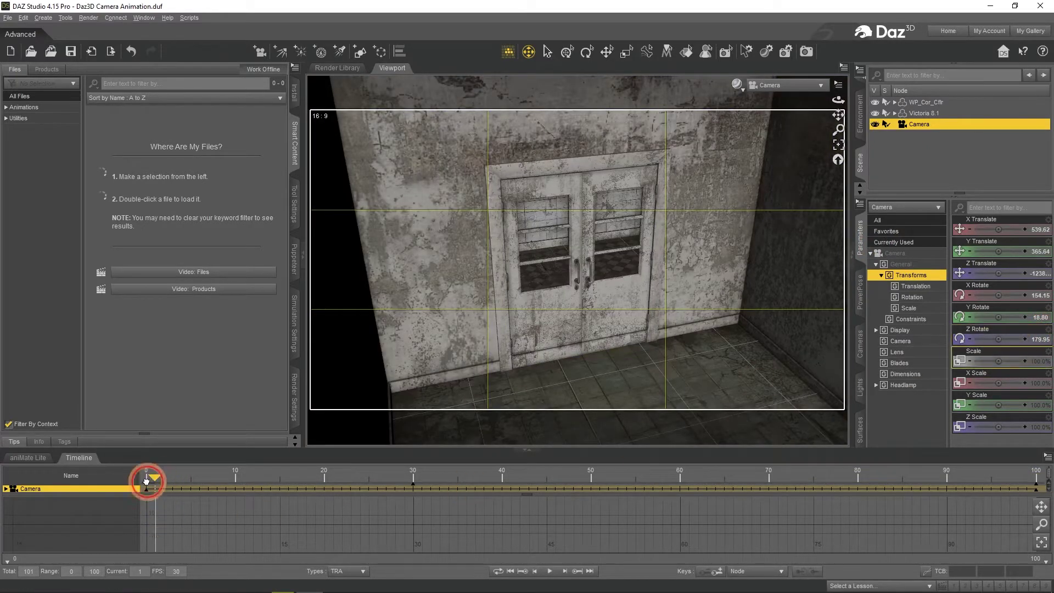
pyautogui.click(146, 483)
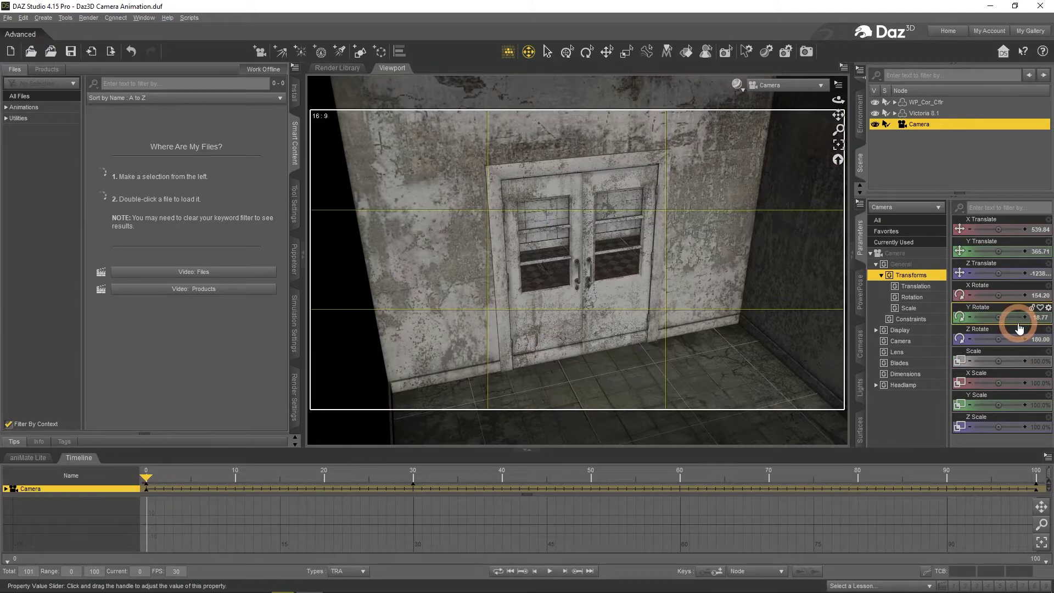
pyautogui.click(996, 300)
pyautogui.click(188, 550)
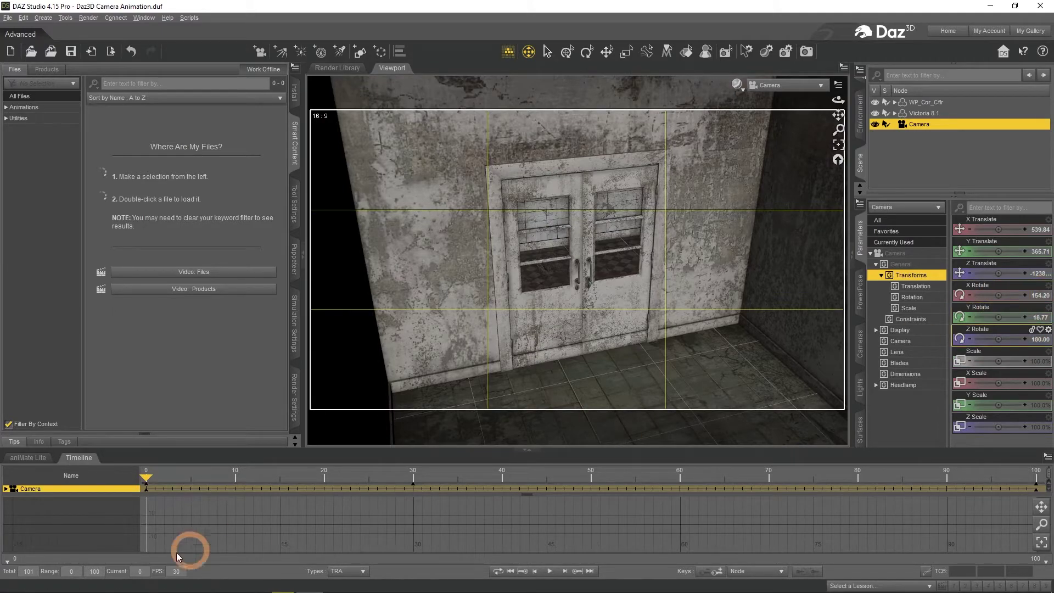
# At frame 100, set the camera's Z Rotate to 0 and Y Rotate to 90, and adjust its translation
pyautogui.moveTo(146, 478); pyautogui.dragTo(1046, 498)
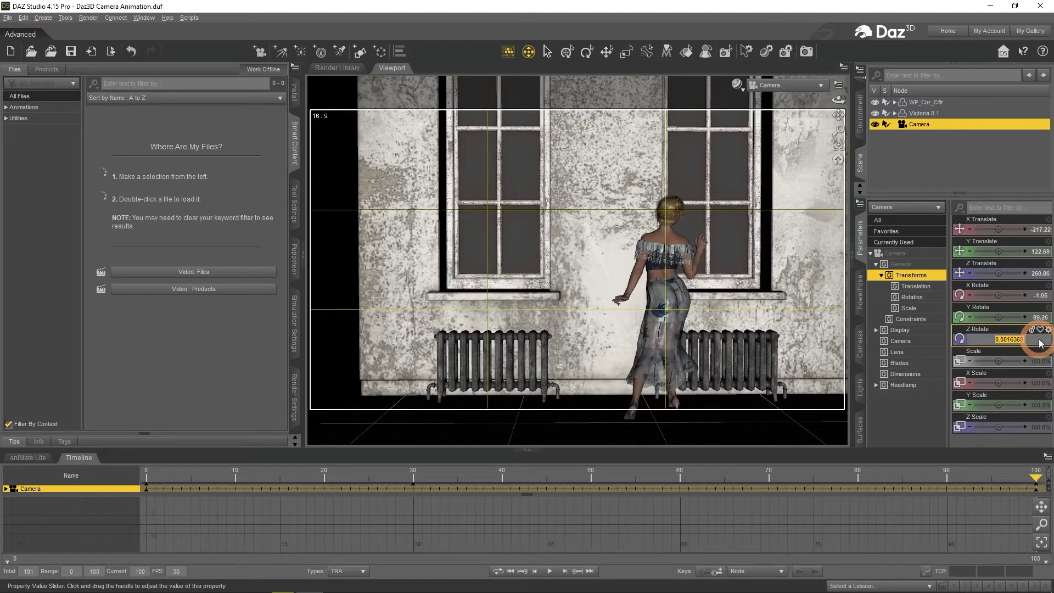
pyautogui.press('Return')
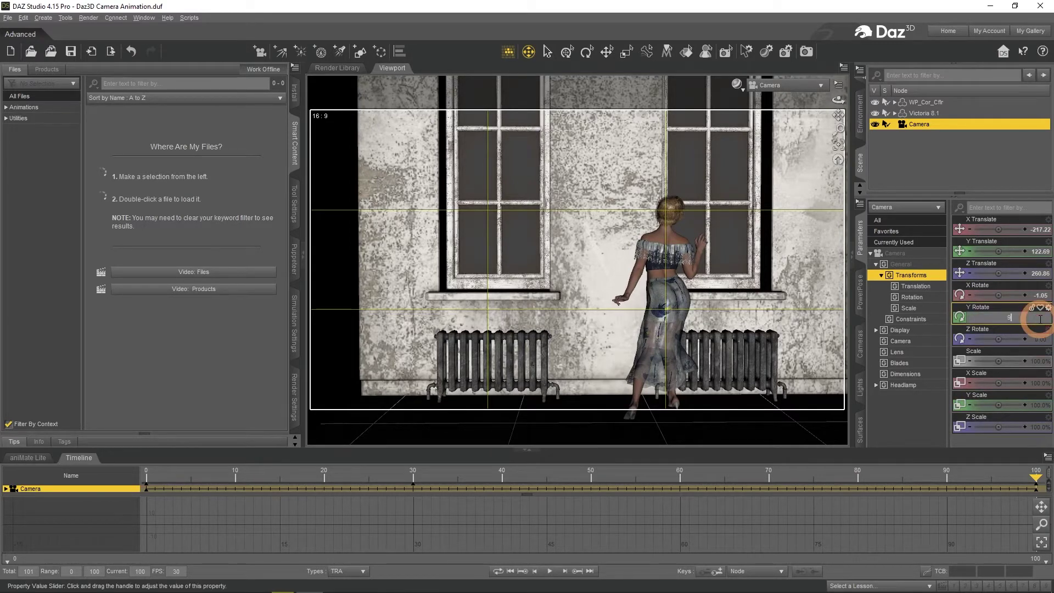
pyautogui.press('Return')
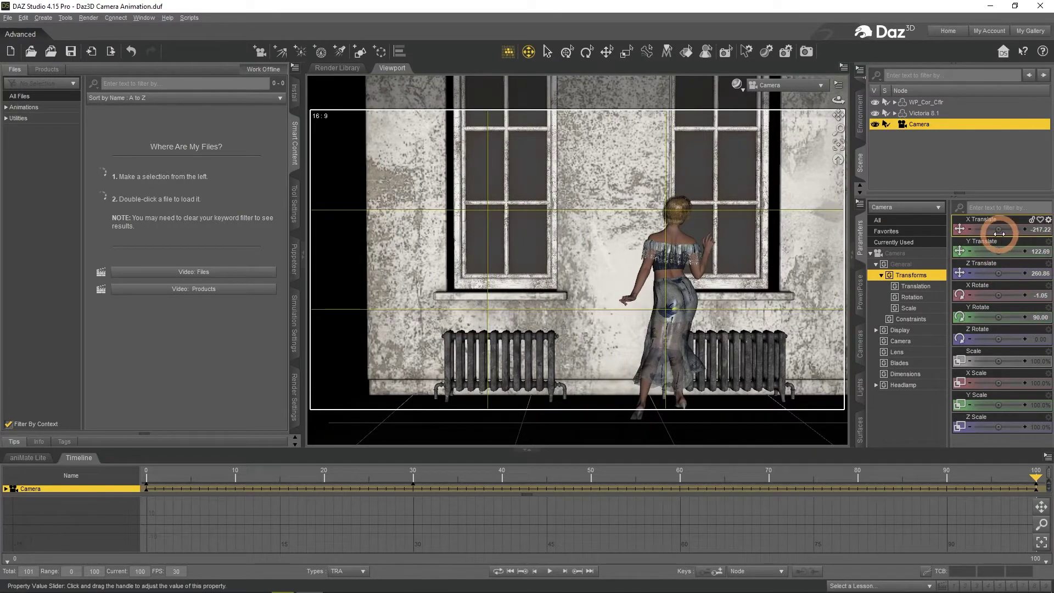
pyautogui.moveTo(998, 231); pyautogui.dragTo(1000, 273)
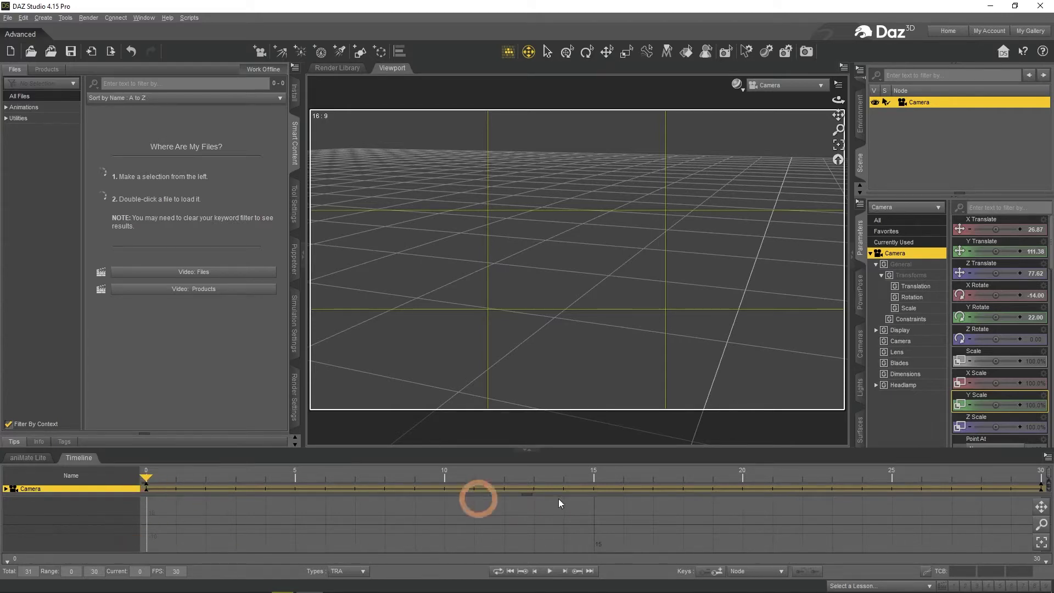
# Play the 31-frame camera animation in the scene that contains only the camera
pyautogui.click(549, 571)
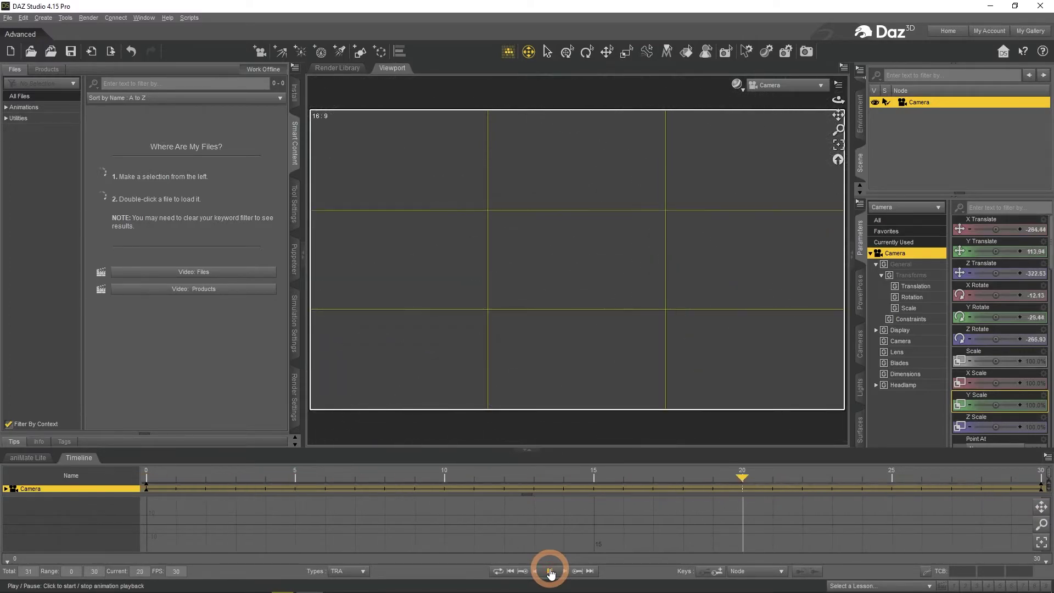
# Stop the playback and compare the camera's translation and rotation parameters at frames 0 and 30
pyautogui.click(549, 571)
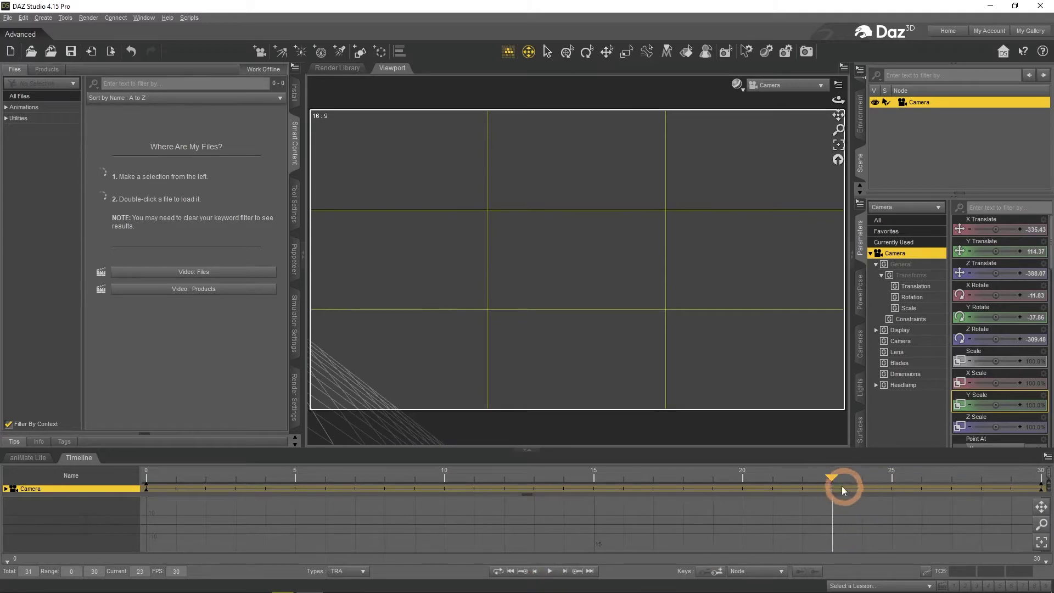
pyautogui.moveTo(833, 479); pyautogui.dragTo(155, 483)
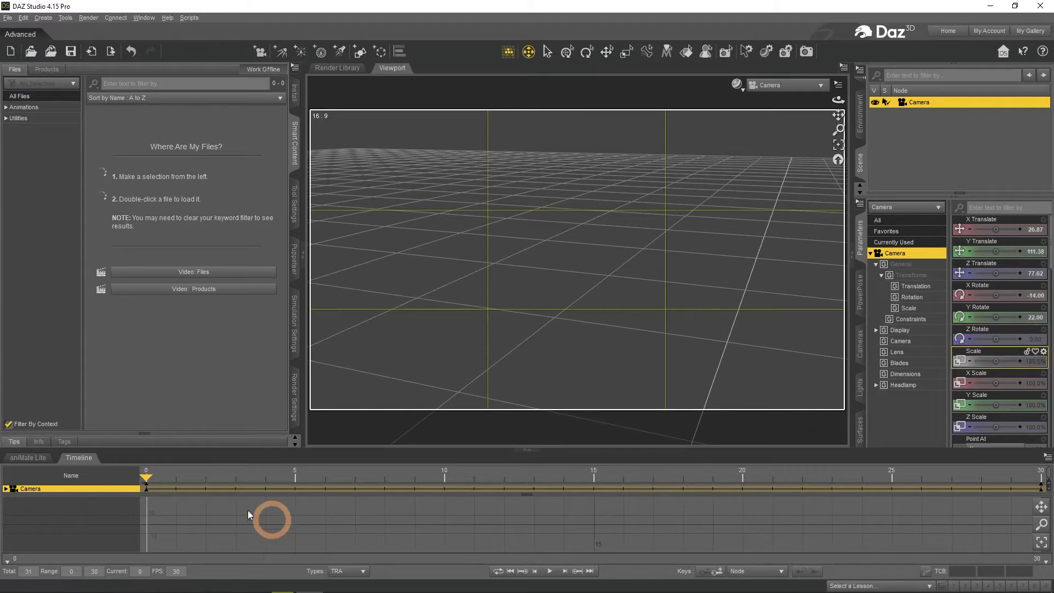
pyautogui.moveTo(152, 488); pyautogui.dragTo(1049, 477)
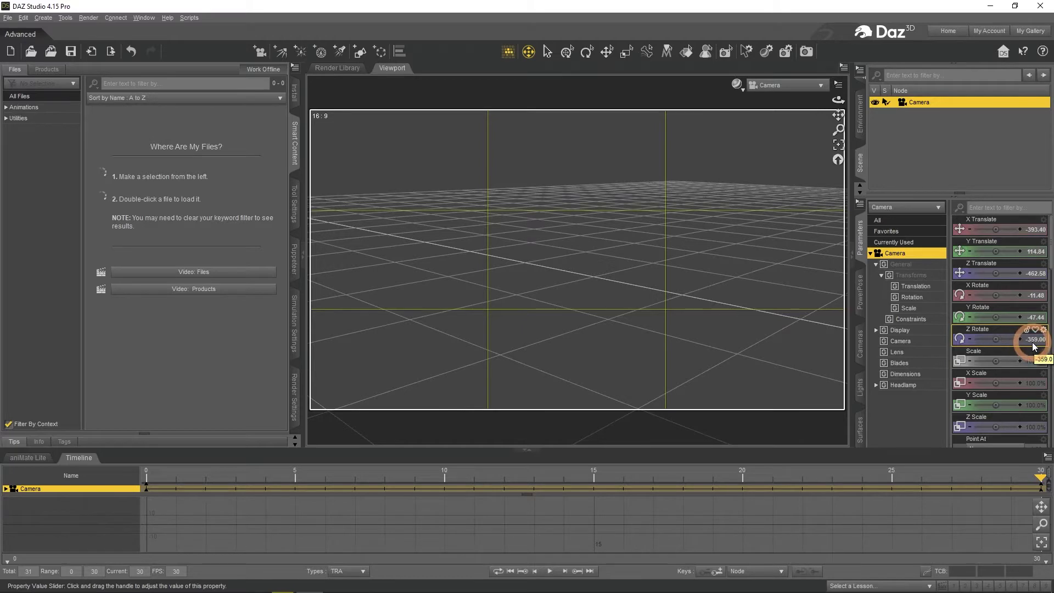
pyautogui.moveTo(1041, 478)
pyautogui.mouseDown()
pyautogui.moveTo(138, 477)
pyautogui.moveTo(1039, 474)
pyautogui.mouseUp()
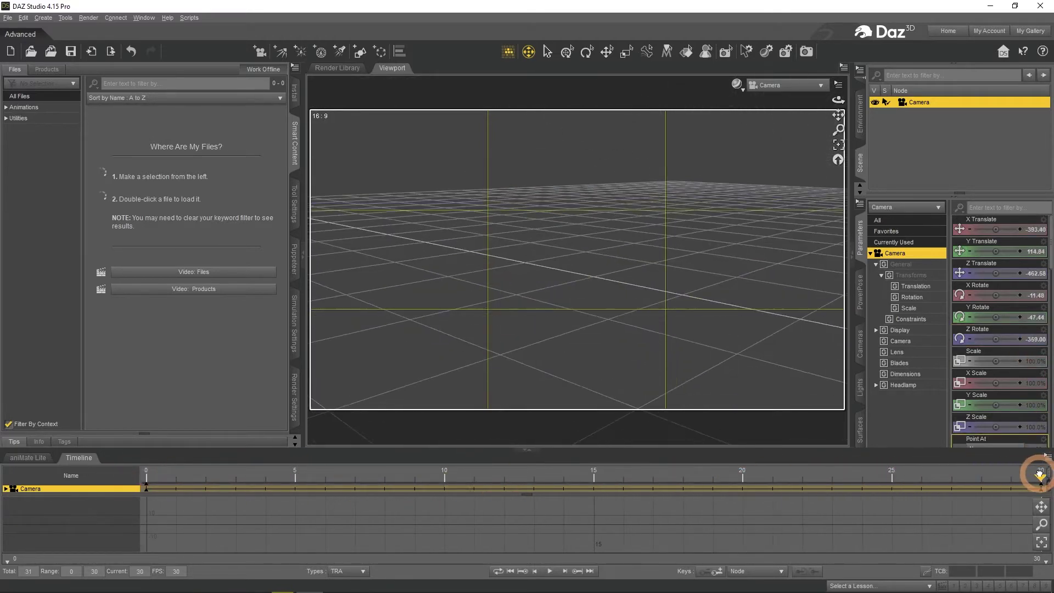
pyautogui.click(530, 60)
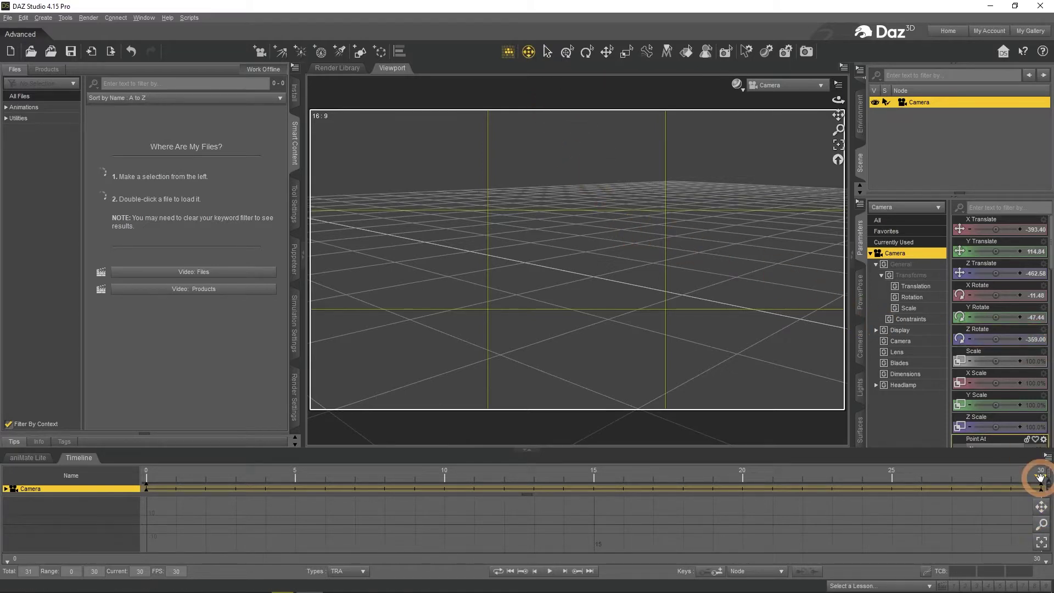
pyautogui.moveTo(1040, 475); pyautogui.dragTo(117, 493)
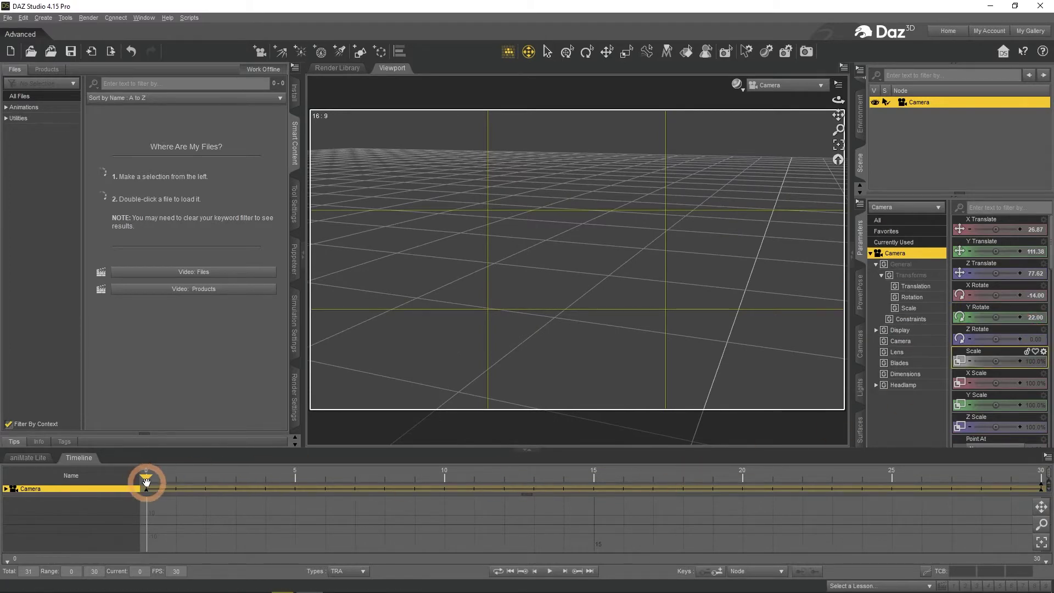
# Set the camera's Z Rotate to 0 at frame 30 and play the animation
pyautogui.moveTo(146, 482); pyautogui.dragTo(1040, 476)
pyautogui.click(1036, 341)
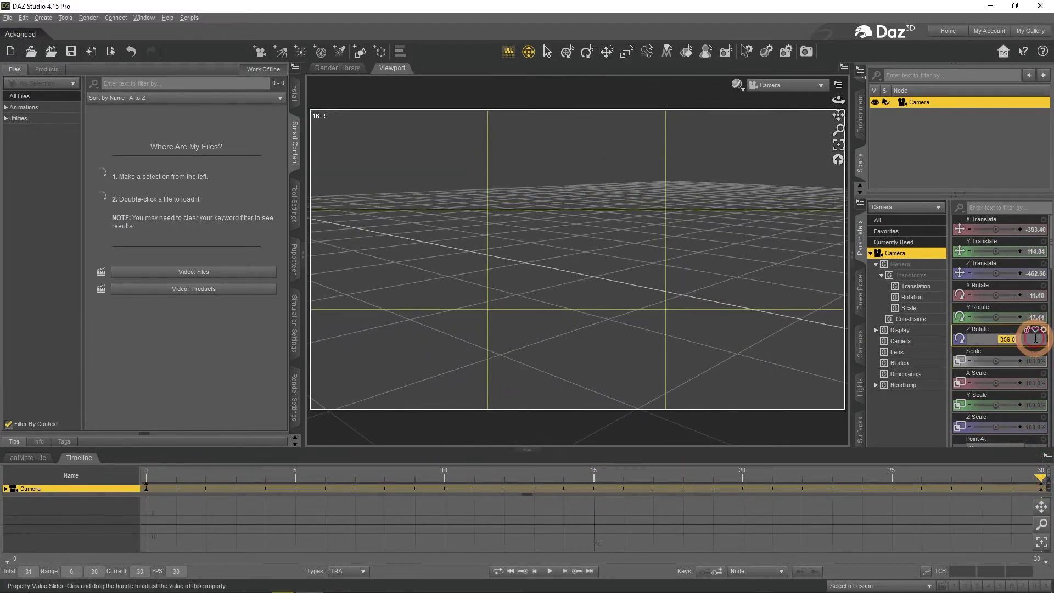
pyautogui.write('0')
pyautogui.press('Return')
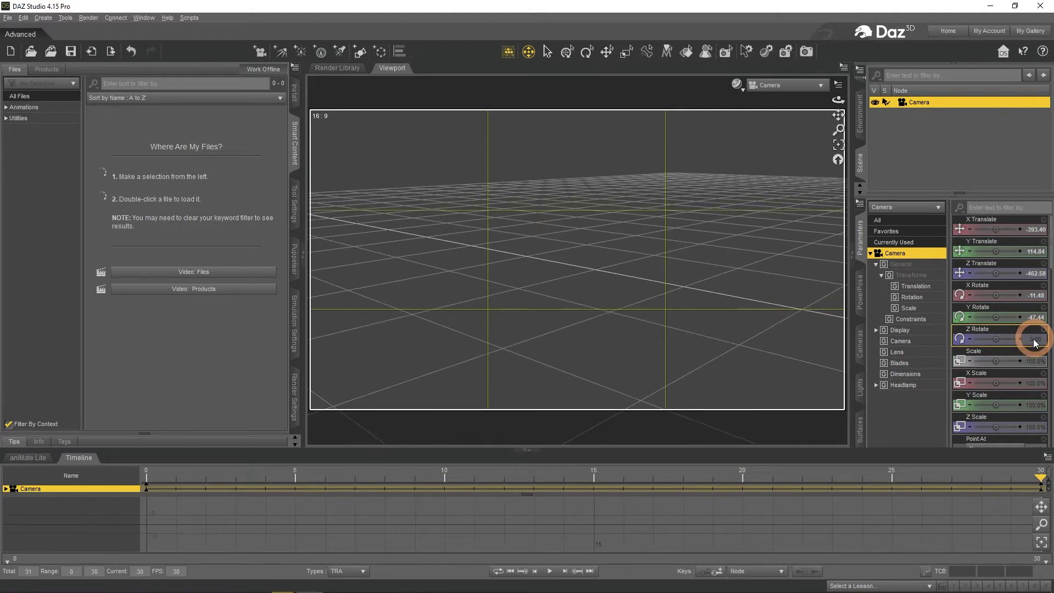
pyautogui.click(550, 571)
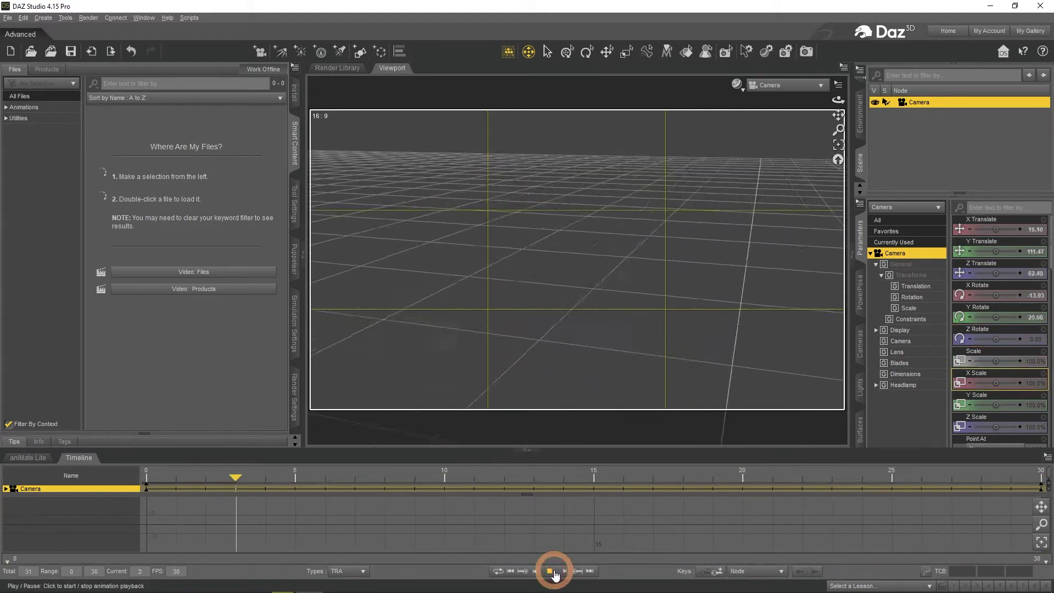
pyautogui.click(549, 571)
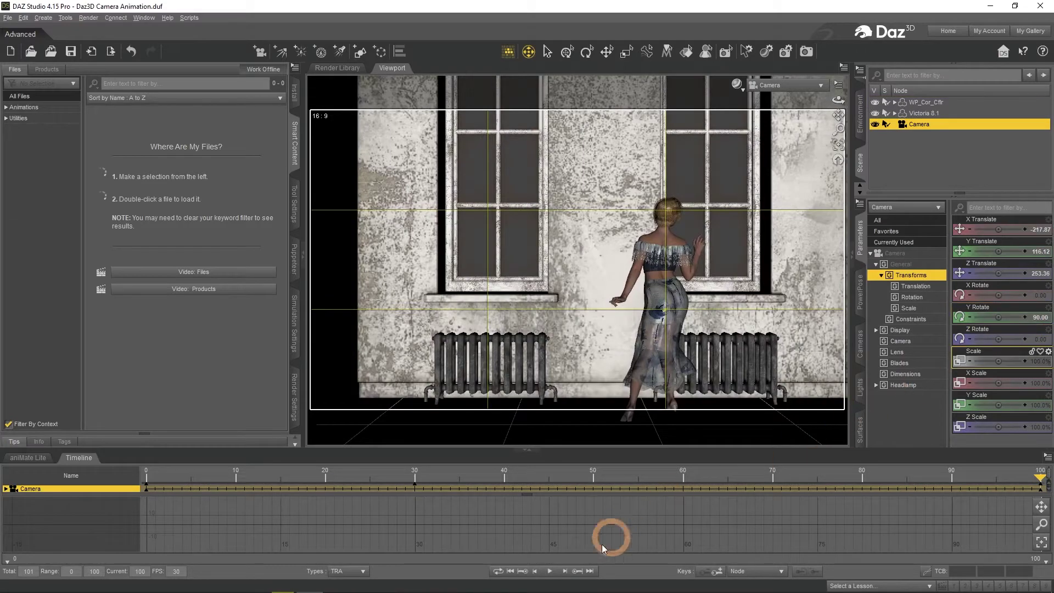
# In the corridor scene, reposition the camera at frame 50 to frame the arched double doors, and preview the animation
pyautogui.click(550, 574)
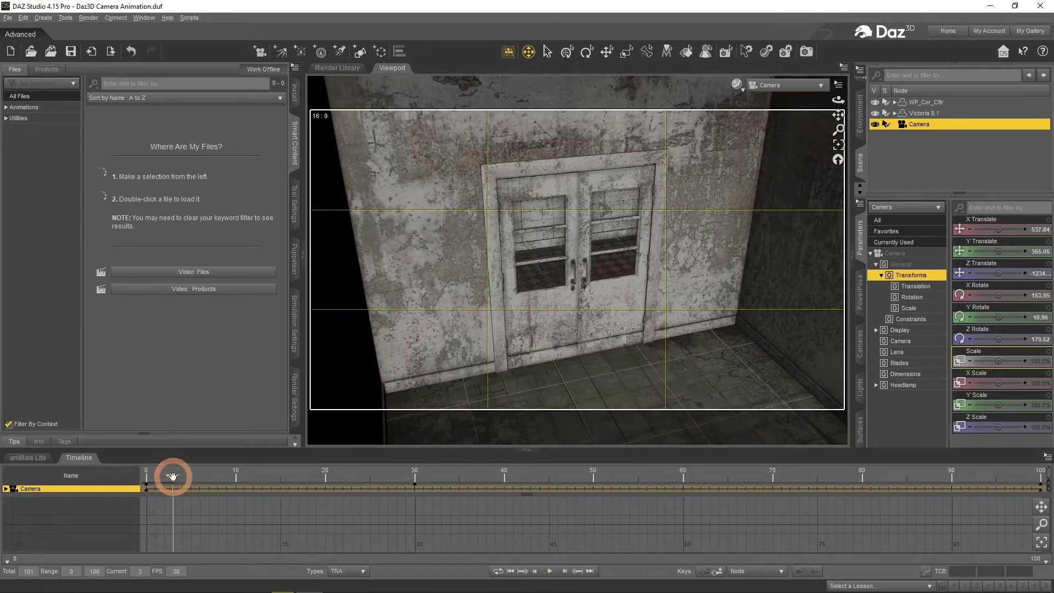
pyautogui.moveTo(173, 477); pyautogui.dragTo(586, 485)
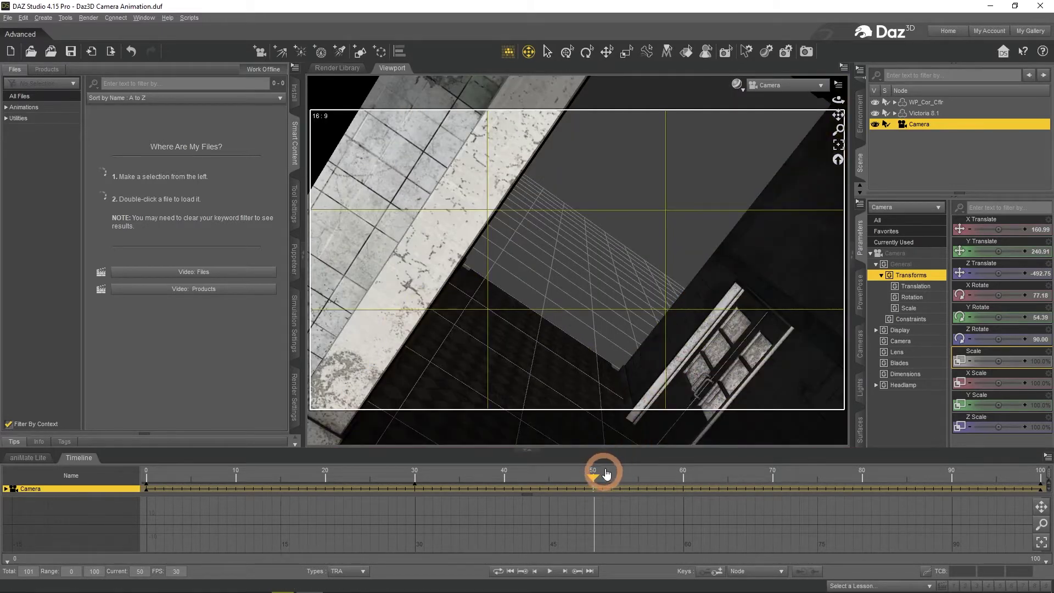
pyautogui.moveTo(760, 240)
pyautogui.mouseDown()
pyautogui.moveTo(725, 192)
pyautogui.moveTo(730, 182)
pyautogui.moveTo(724, 211)
pyautogui.mouseUp()
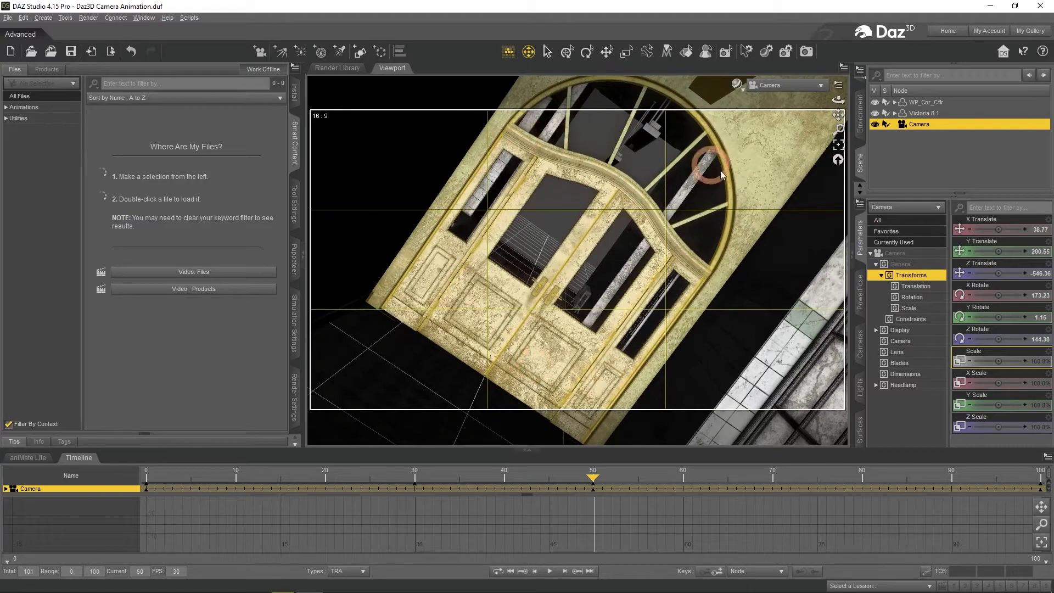
pyautogui.click(549, 571)
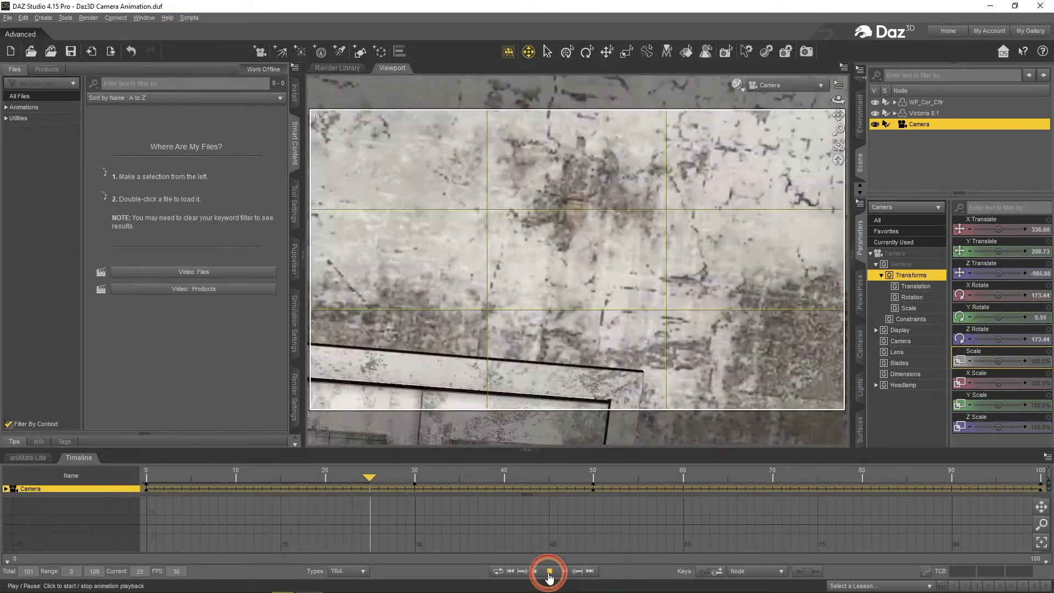
pyautogui.click(550, 572)
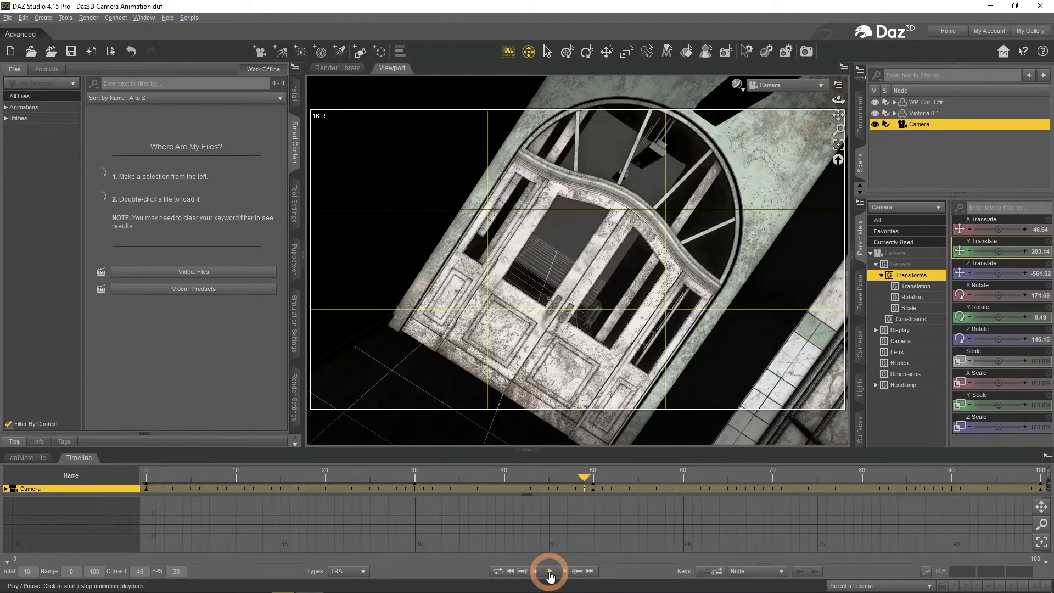
# Reposition the camera close to the double doors at frame 20 and towards the tiled wall beside the window at frame 30
pyautogui.moveTo(569, 479); pyautogui.dragTo(322, 479)
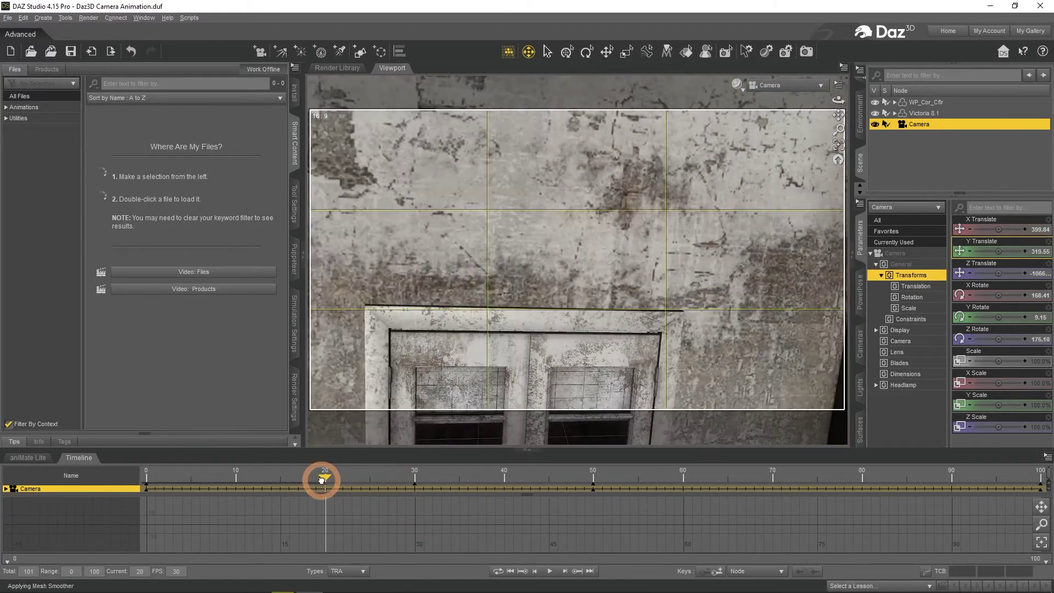
pyautogui.moveTo(583, 304); pyautogui.dragTo(627, 289)
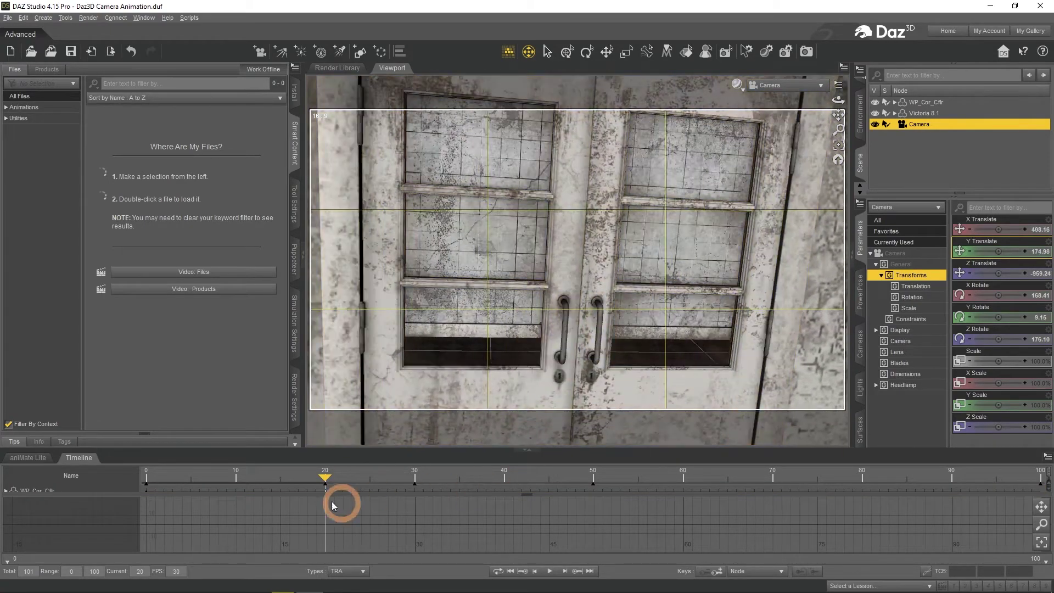
pyautogui.moveTo(322, 481); pyautogui.dragTo(407, 485)
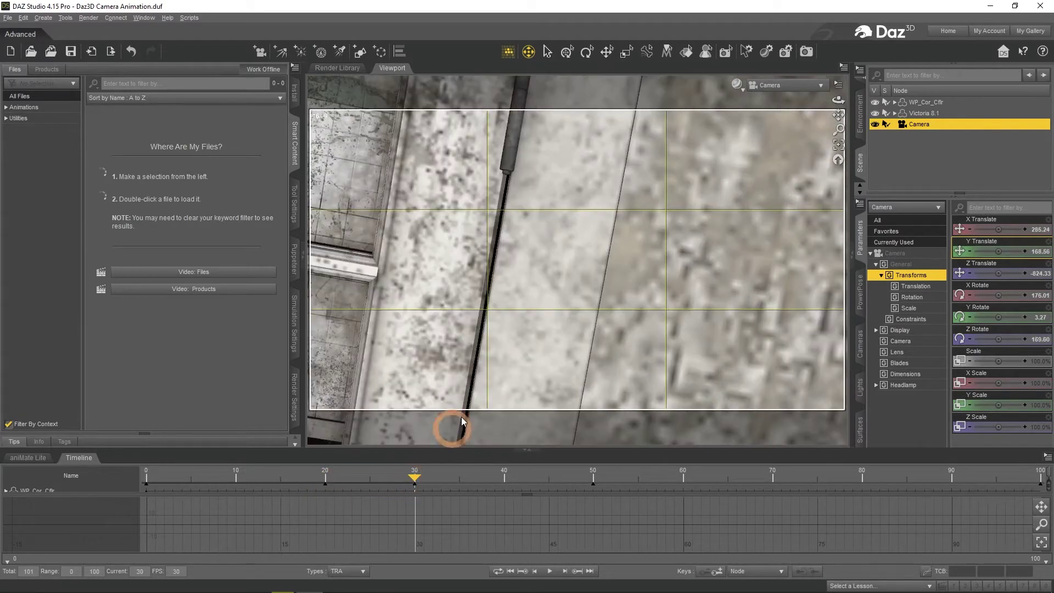
pyautogui.moveTo(461, 417); pyautogui.dragTo(550, 366)
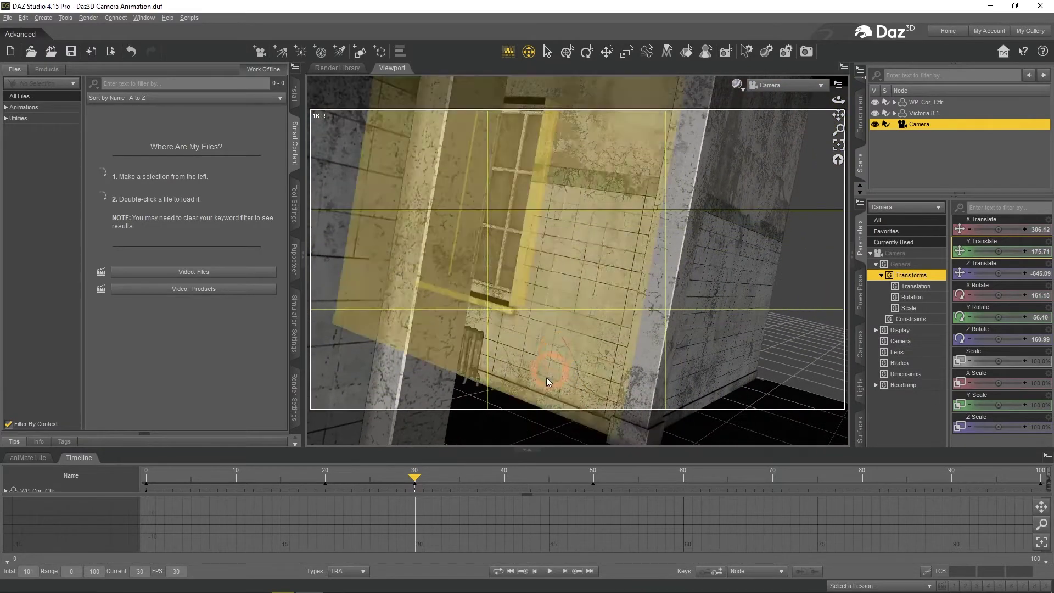
# Preview the motion from frame 50 and reposition the camera at frame 75
pyautogui.moveTo(414, 477); pyautogui.dragTo(583, 491)
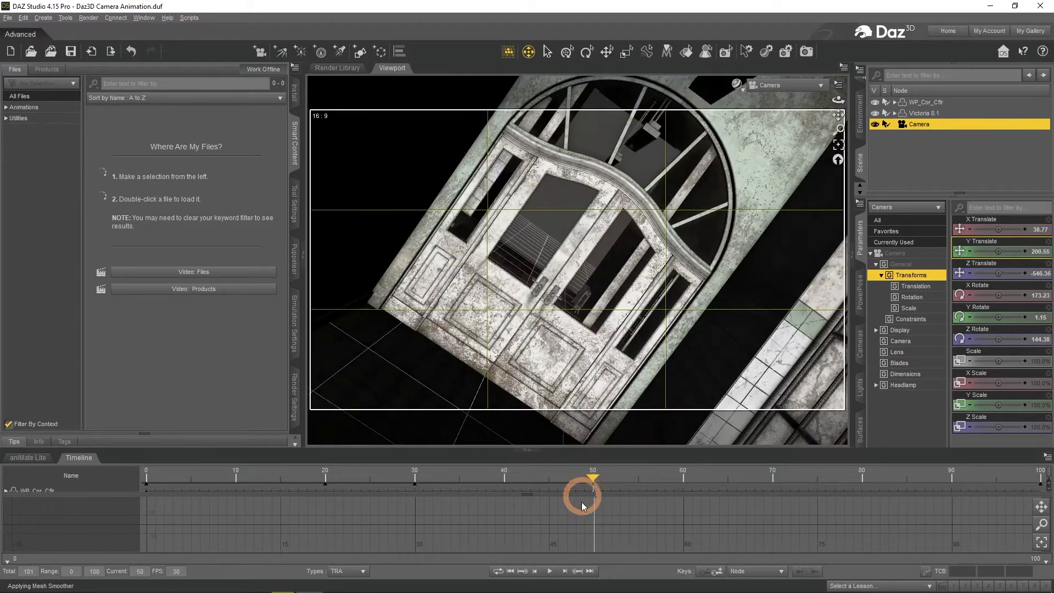
pyautogui.click(551, 571)
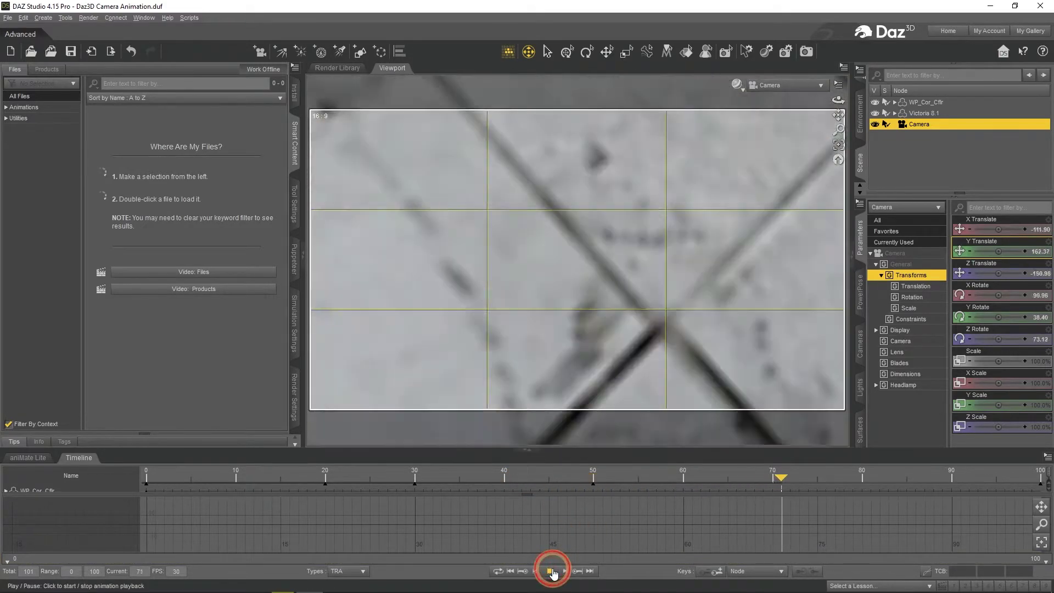
pyautogui.click(819, 484)
pyautogui.moveTo(798, 480)
pyautogui.mouseDown()
pyautogui.moveTo(607, 480)
pyautogui.moveTo(1034, 488)
pyautogui.moveTo(834, 492)
pyautogui.moveTo(594, 474)
pyautogui.moveTo(813, 493)
pyautogui.mouseUp()
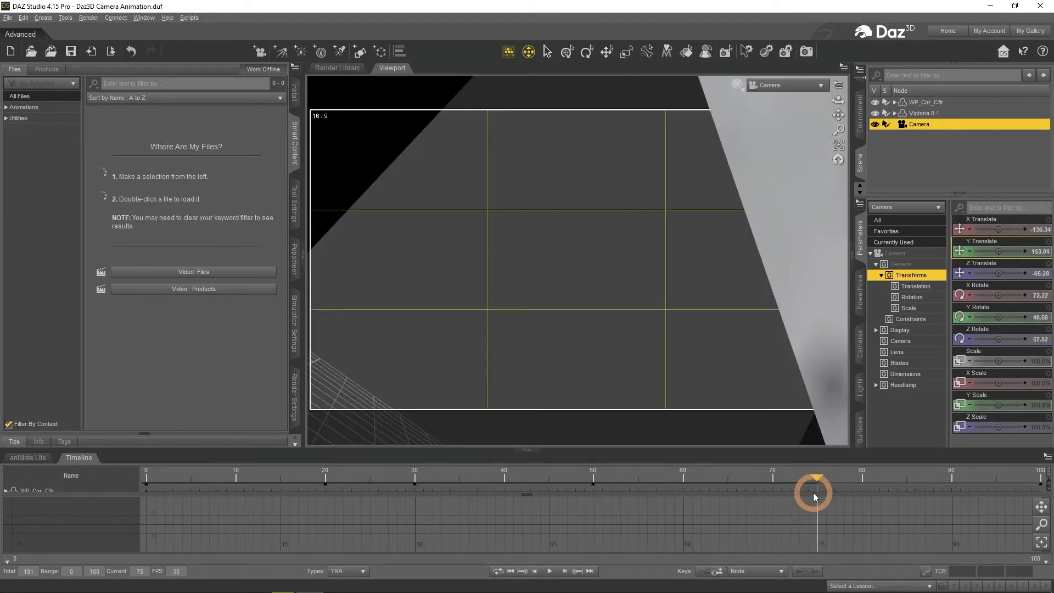
pyautogui.moveTo(657, 368); pyautogui.dragTo(655, 367)
# Play the whole camera animation and scrub through its keyframes up to frame 100
pyautogui.click(549, 573)
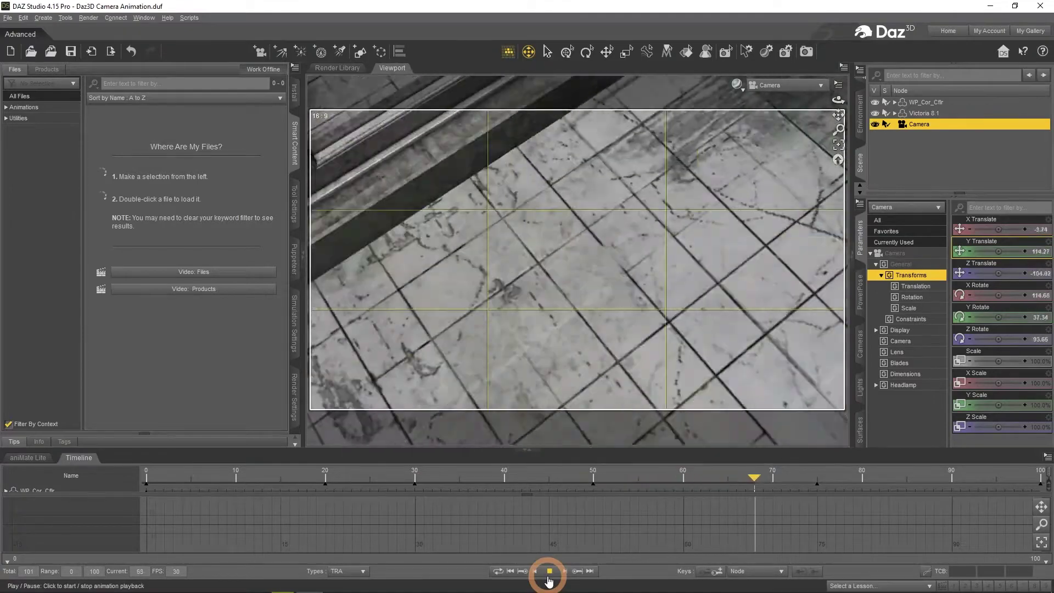
pyautogui.click(549, 577)
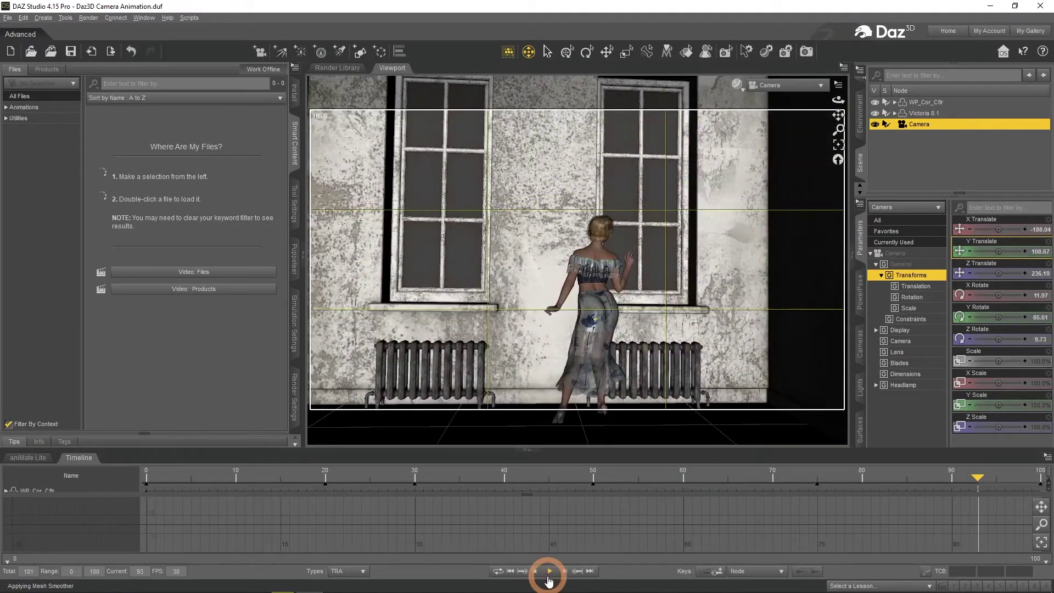
pyautogui.click(548, 577)
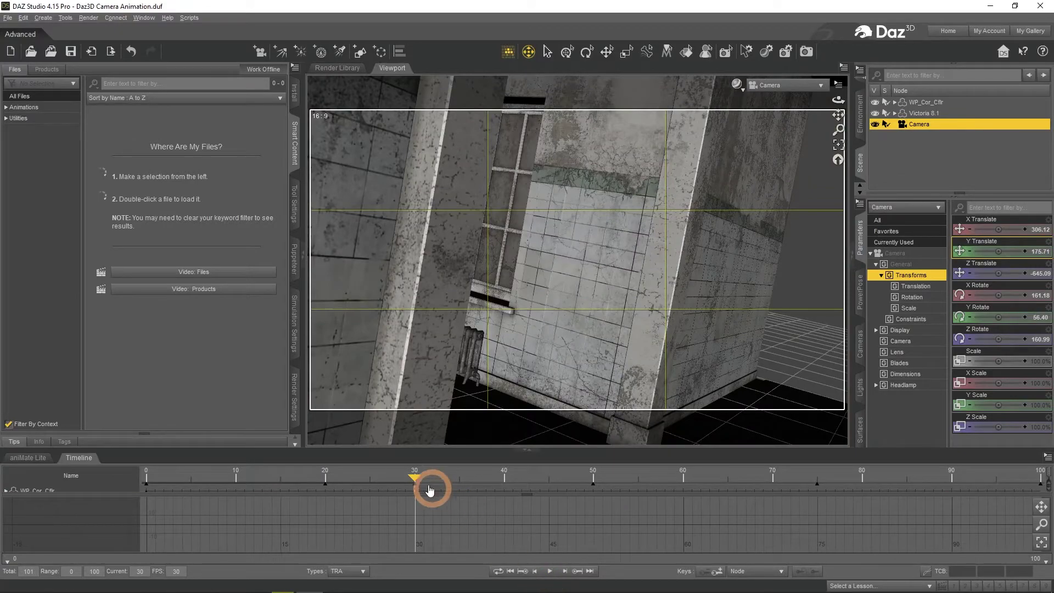
pyautogui.moveTo(353, 478); pyautogui.dragTo(1029, 572)
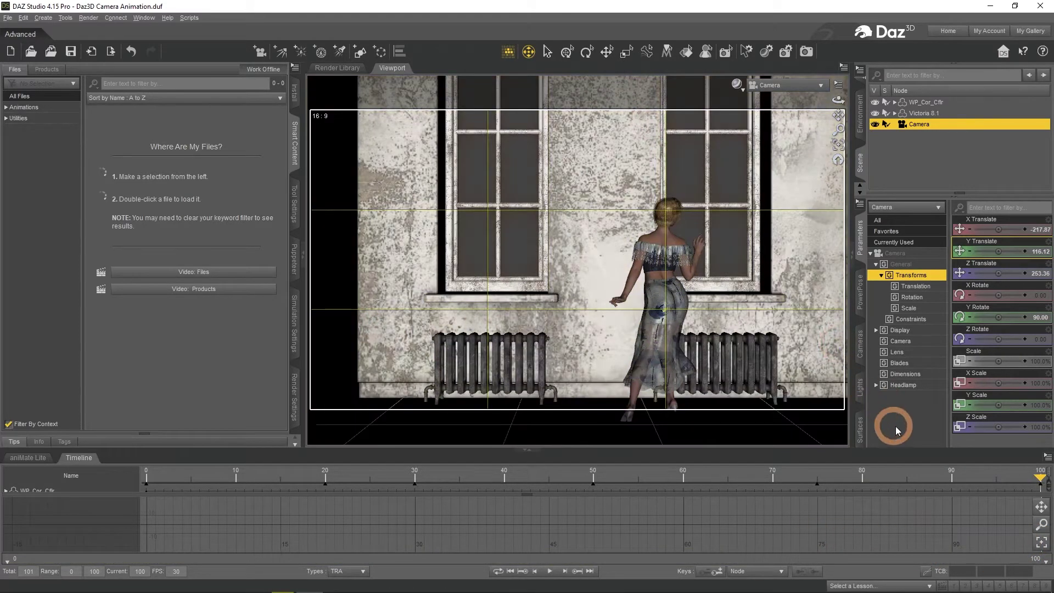
# Undo the last change and play the 255-frame animation with the walking woman
pyautogui.hotkey('ctrl', 'z')
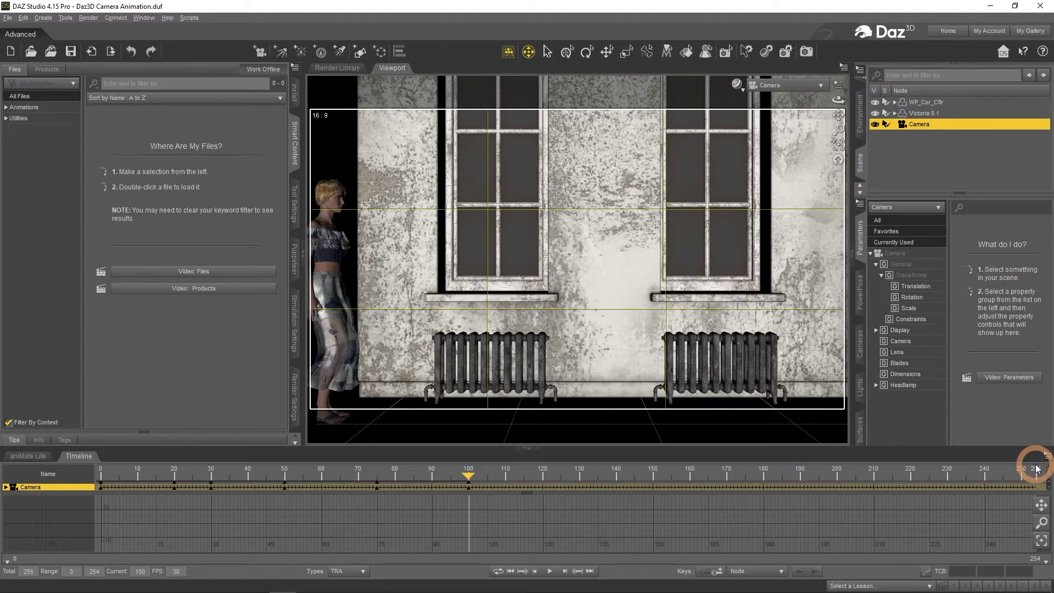
pyautogui.click(550, 571)
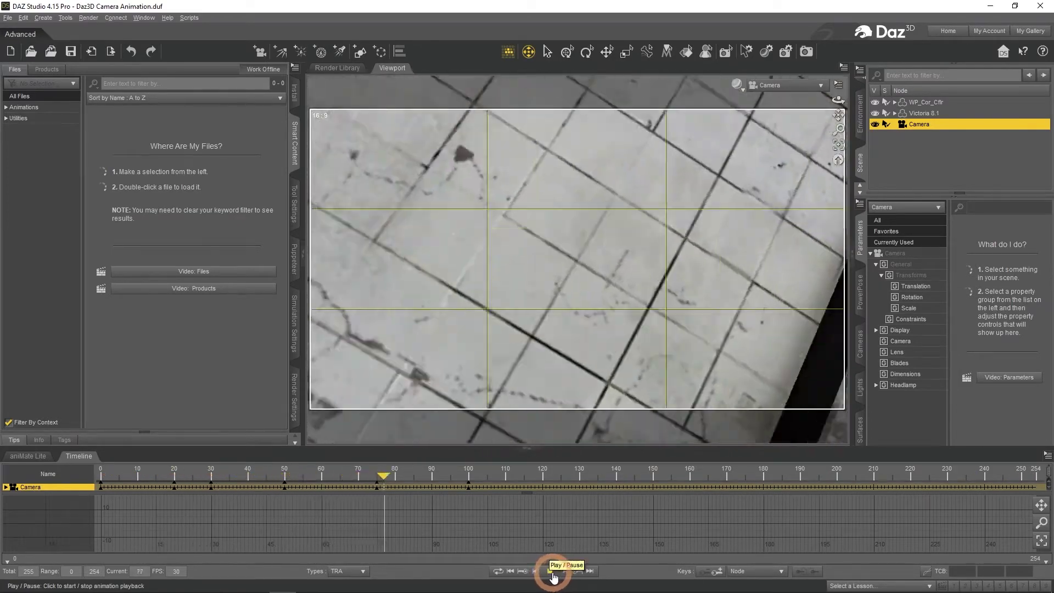
pyautogui.click(553, 575)
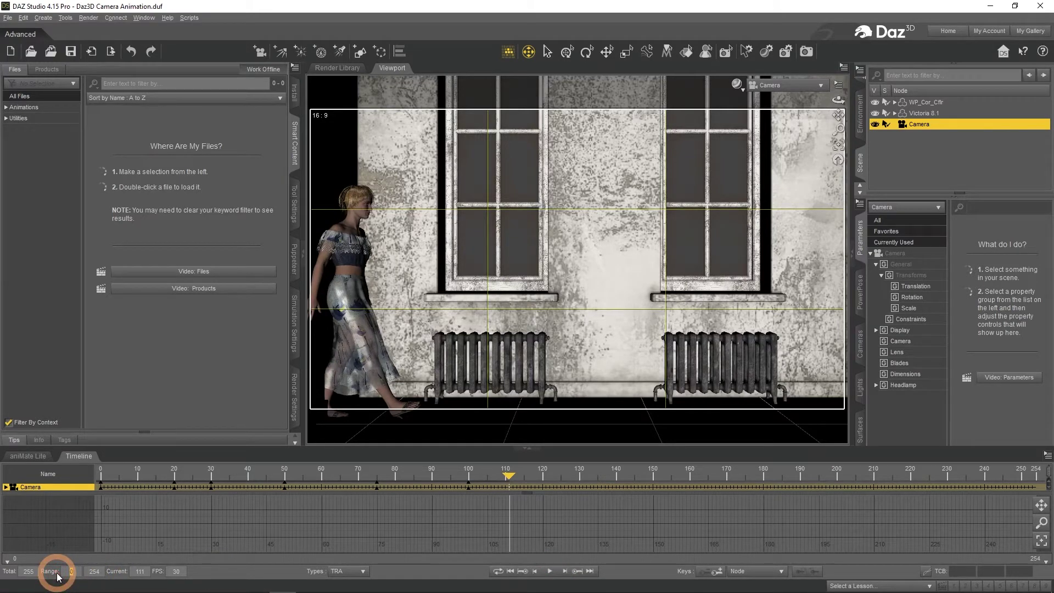
# Set the start of the timeline's play range to 100 and play the woman's walk from that frame
pyautogui.write('100')
pyautogui.press('Return')
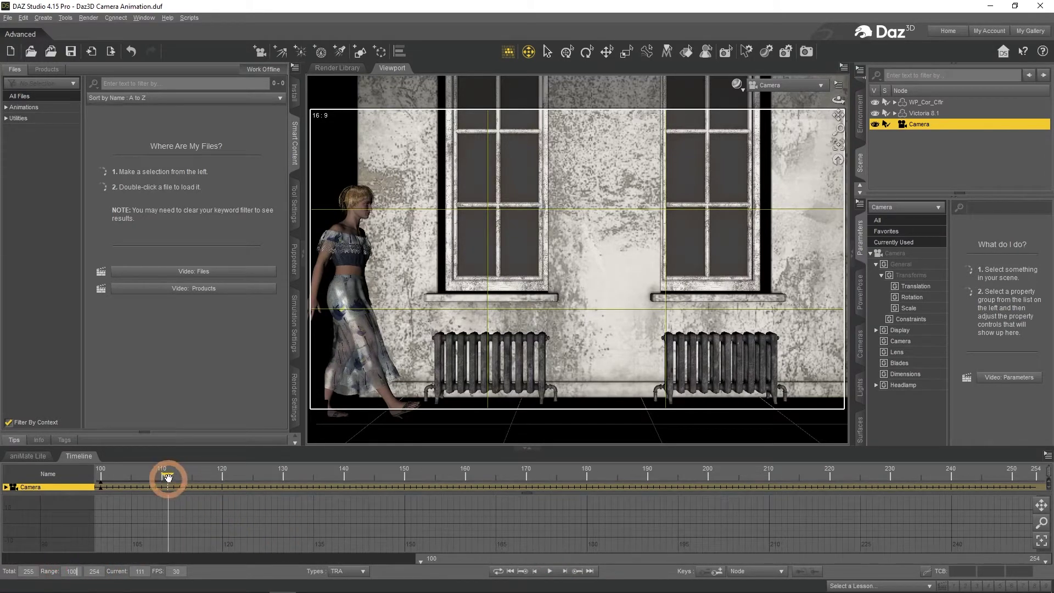
pyautogui.moveTo(168, 477); pyautogui.dragTo(84, 476)
pyautogui.click(314, 507)
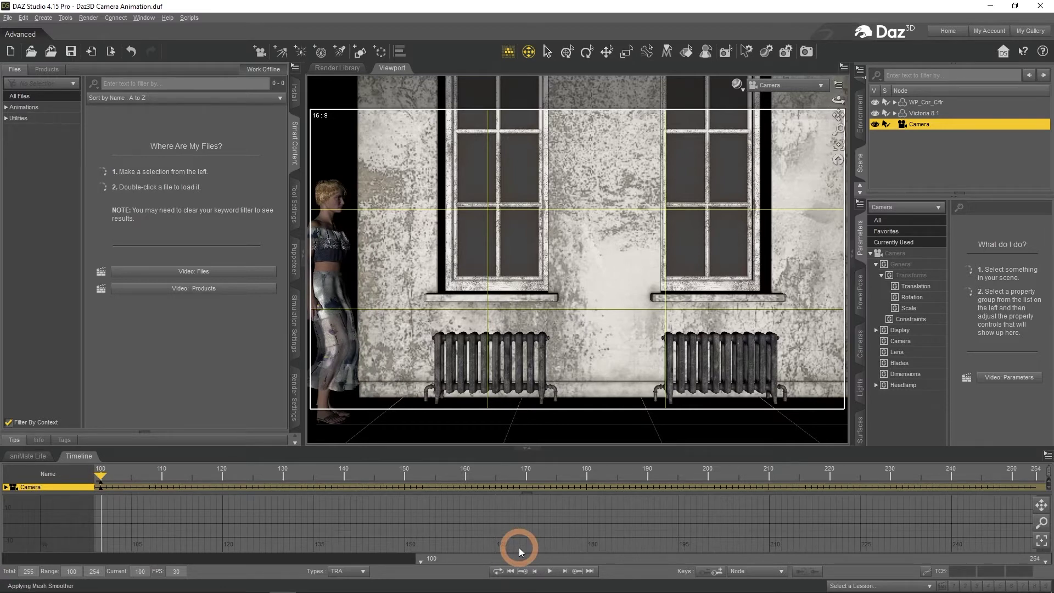
pyautogui.click(550, 571)
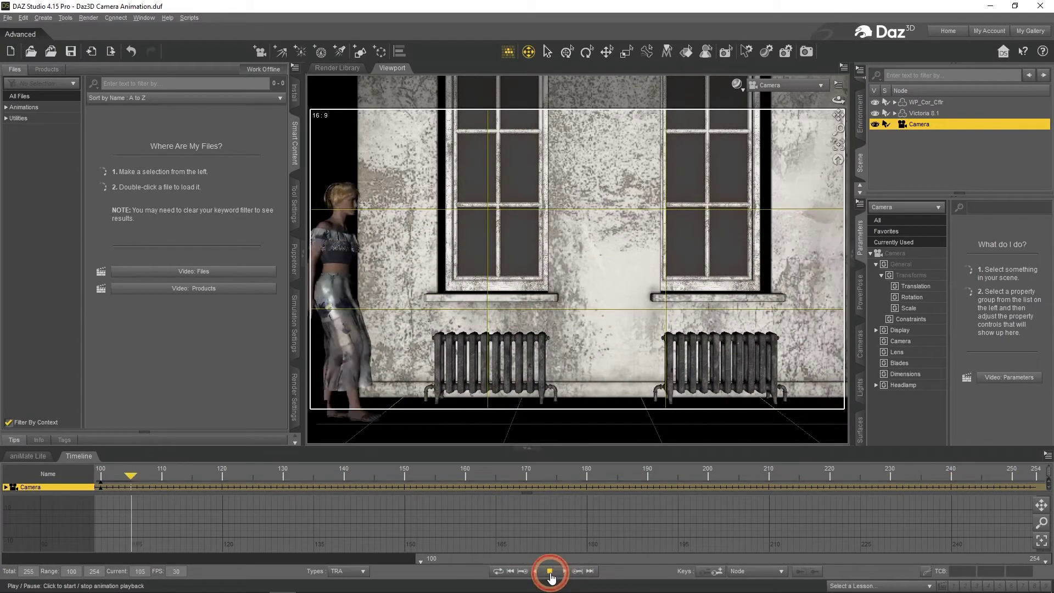
pyautogui.click(550, 572)
# Return to frame 100 and turn the camera onto the woman there and again at frame 121
pyautogui.moveTo(142, 475); pyautogui.dragTo(94, 478)
pyautogui.click(555, 404)
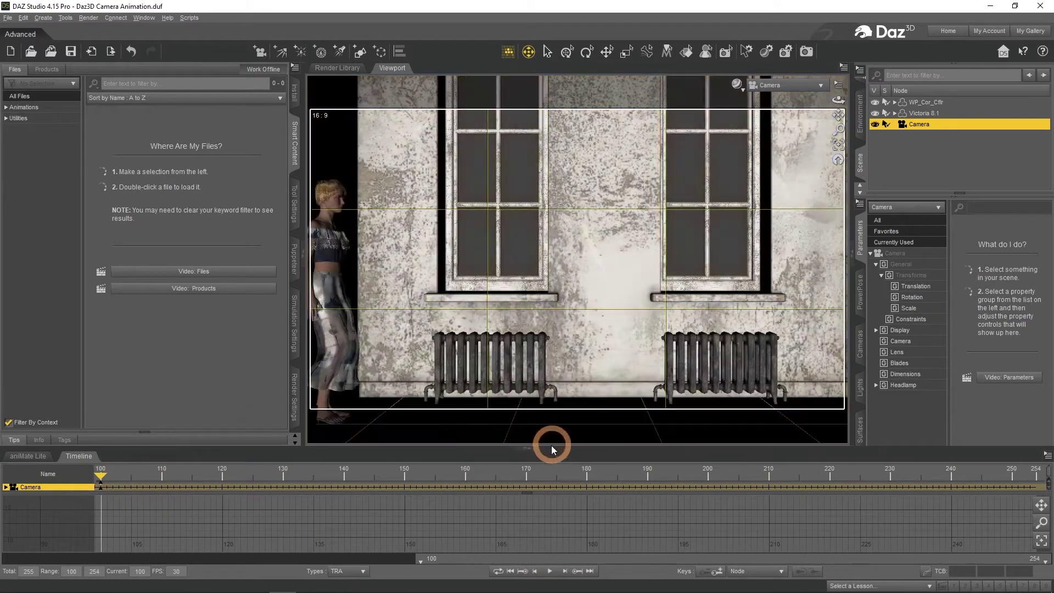
pyautogui.click(601, 525)
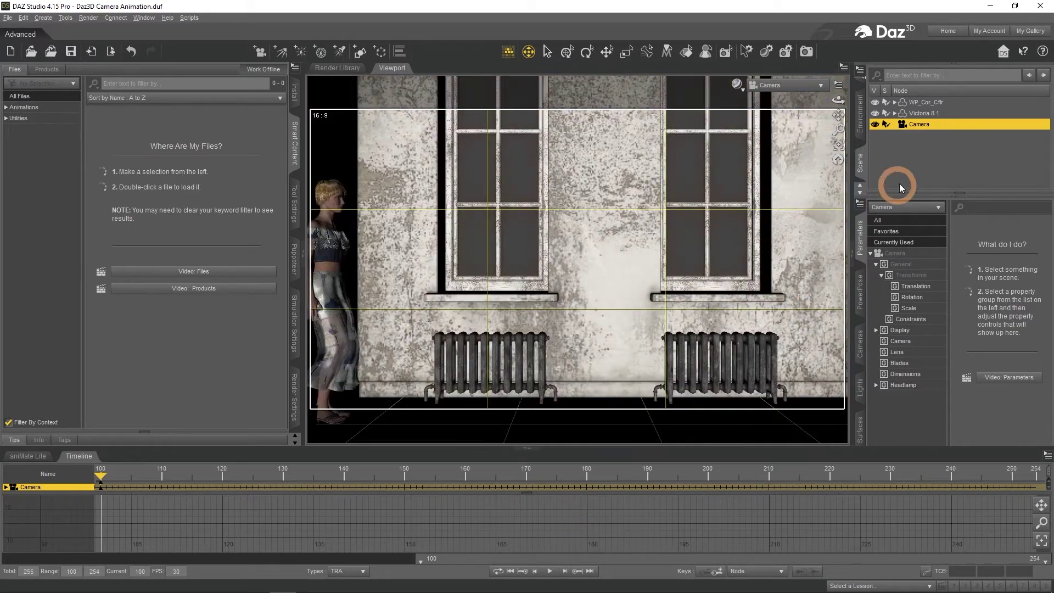
pyautogui.moveTo(588, 235); pyautogui.dragTo(473, 285)
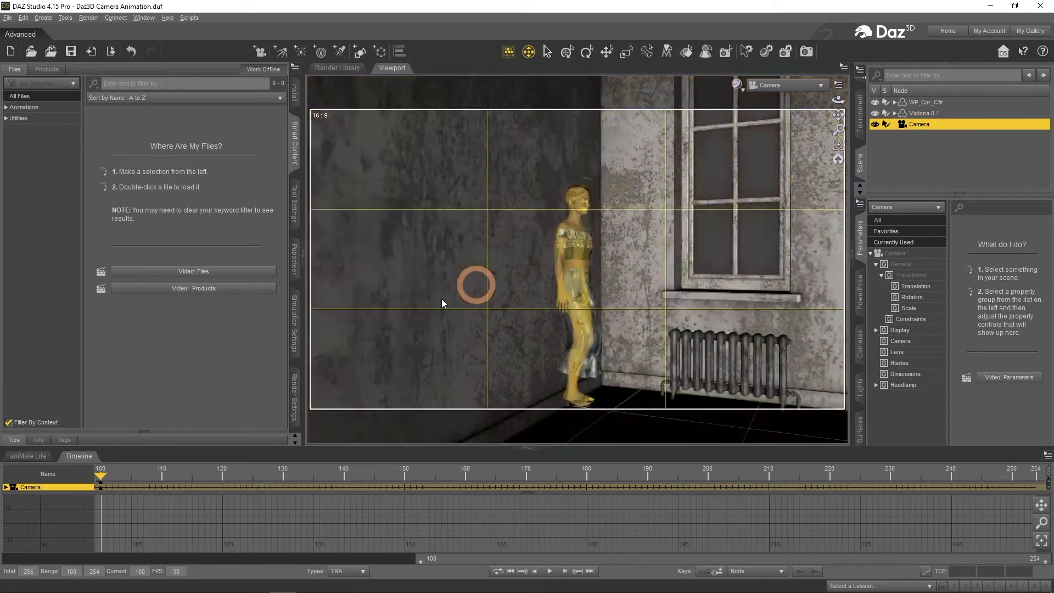
pyautogui.click(254, 464)
pyautogui.click(222, 482)
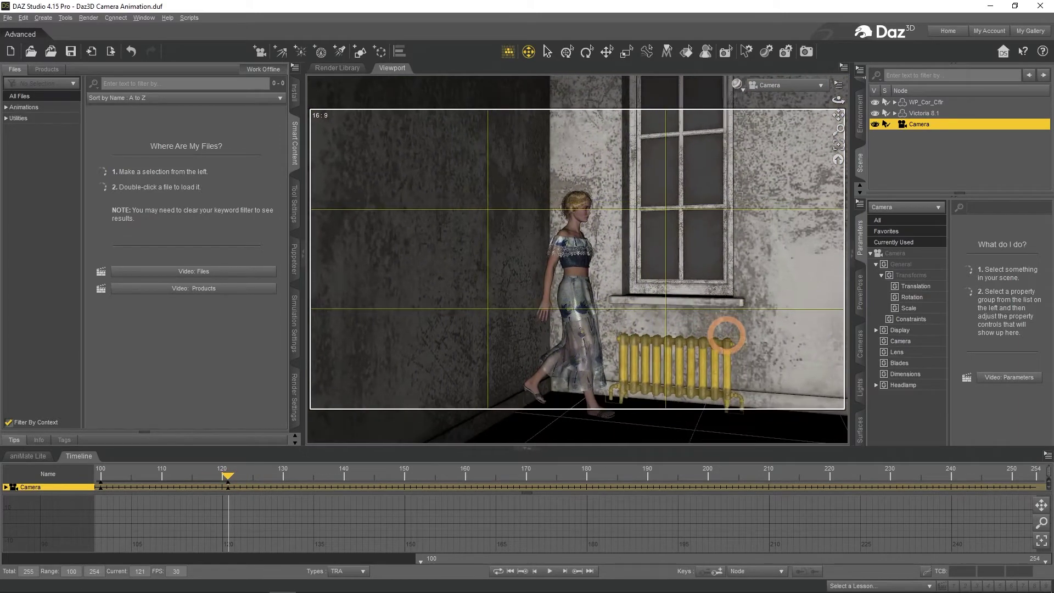
# Reframe the camera on the walking woman at frames 141 and 161, and play the animation
pyautogui.click(348, 478)
pyautogui.moveTo(750, 353); pyautogui.dragTo(750, 354, button='middle')
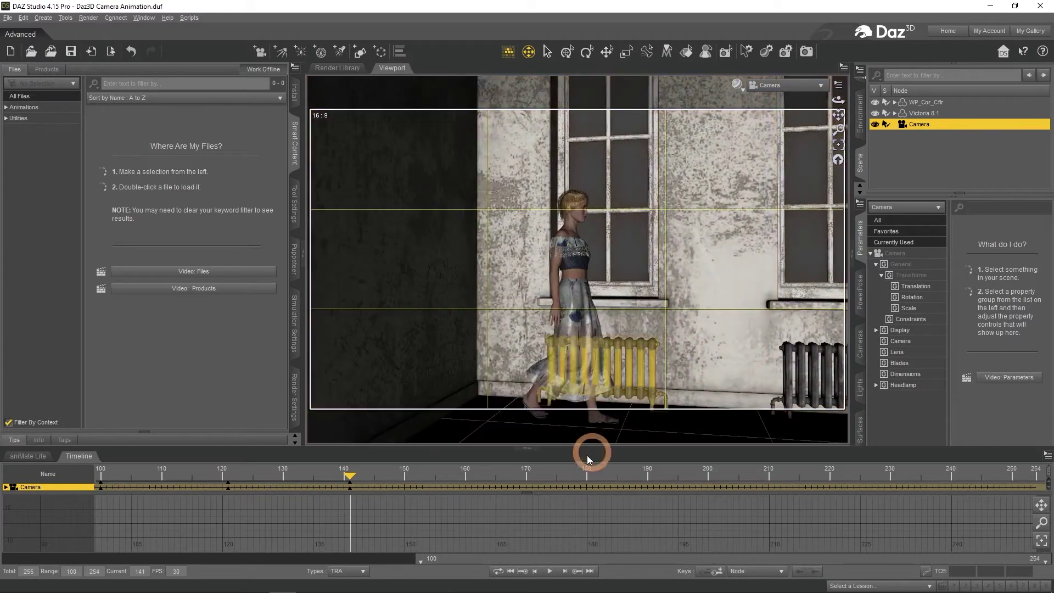
pyautogui.click(470, 477)
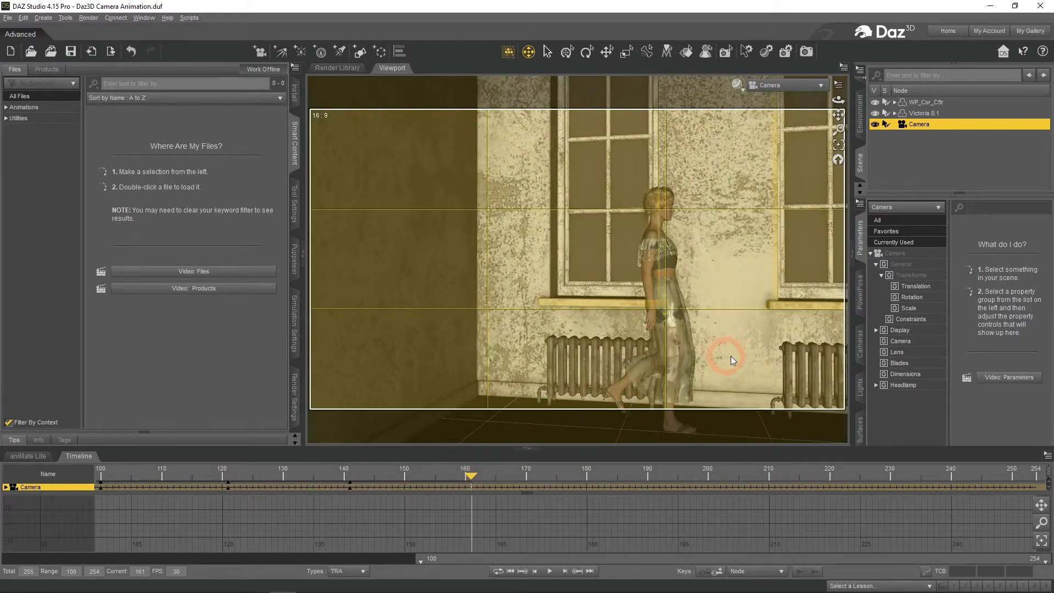
pyautogui.moveTo(725, 354)
pyautogui.mouseDown(button='middle')
pyautogui.moveTo(650, 381)
pyautogui.moveTo(734, 358)
pyautogui.mouseUp(button='middle')
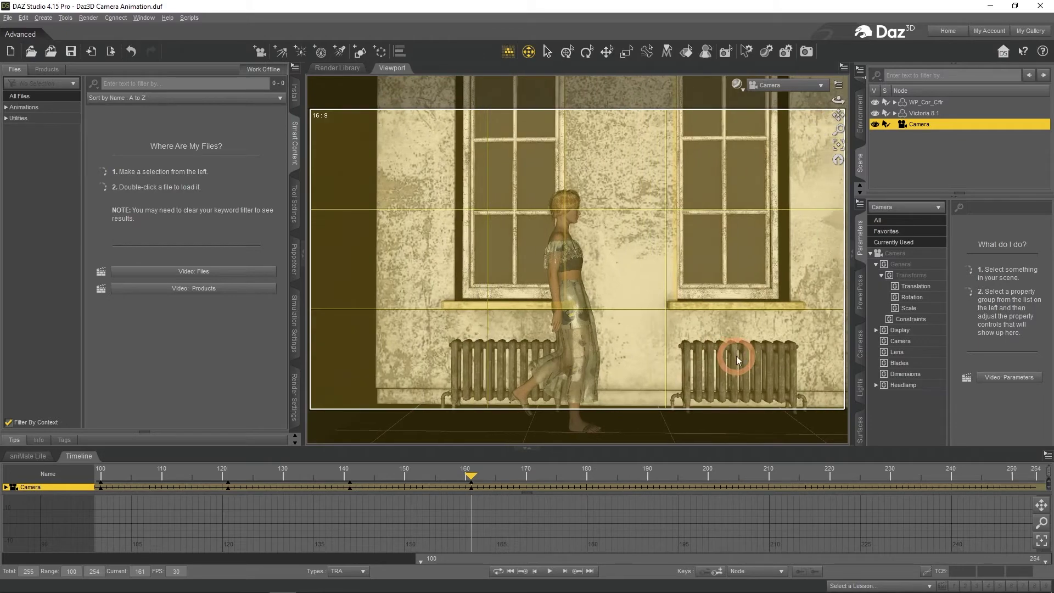
pyautogui.click(552, 573)
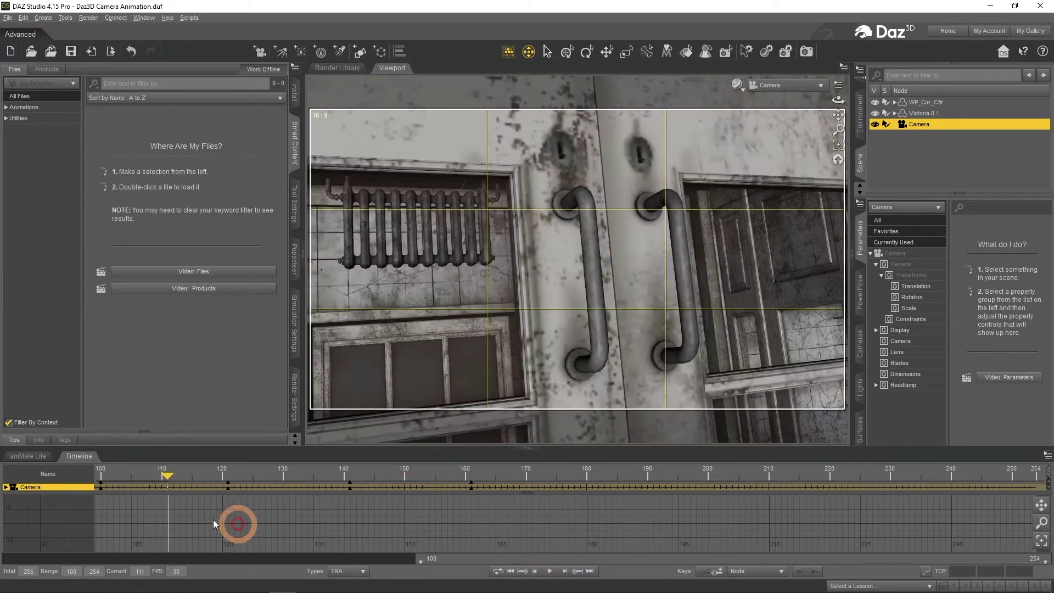
# Undo the manual camera adjustments made for following the woman from frame 100 onward
pyautogui.hotkey('ctrl', 'z')
pyautogui.hotkey('ctrl', 'z')
pyautogui.hotkey('ctrl', 'z')
pyautogui.hotkey('ctrl', 'z')
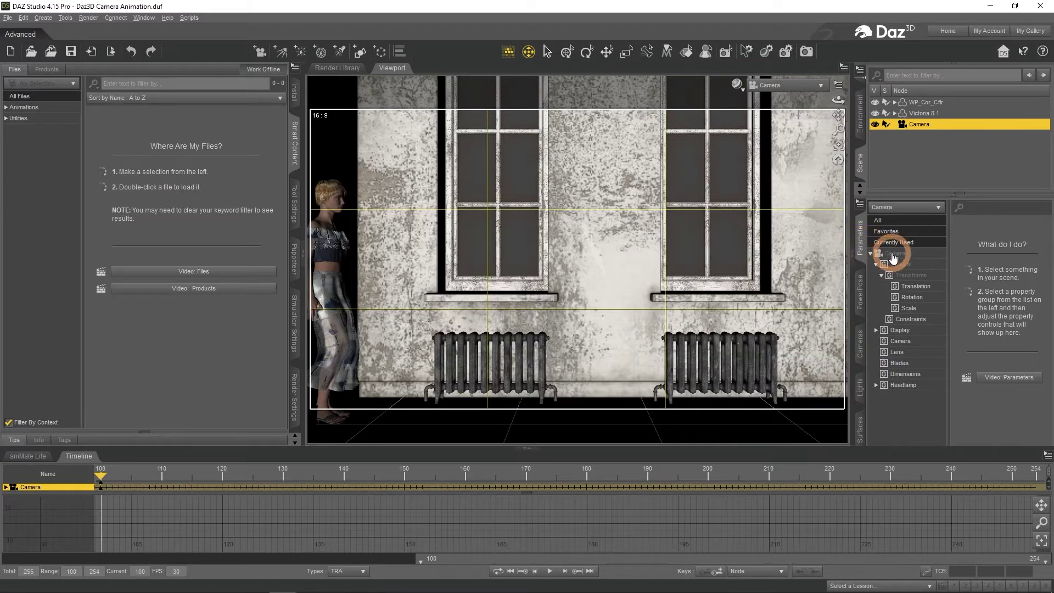
# Set the camera's Point At constraint to the whole Victoria 8.1 figure
pyautogui.click(912, 319)
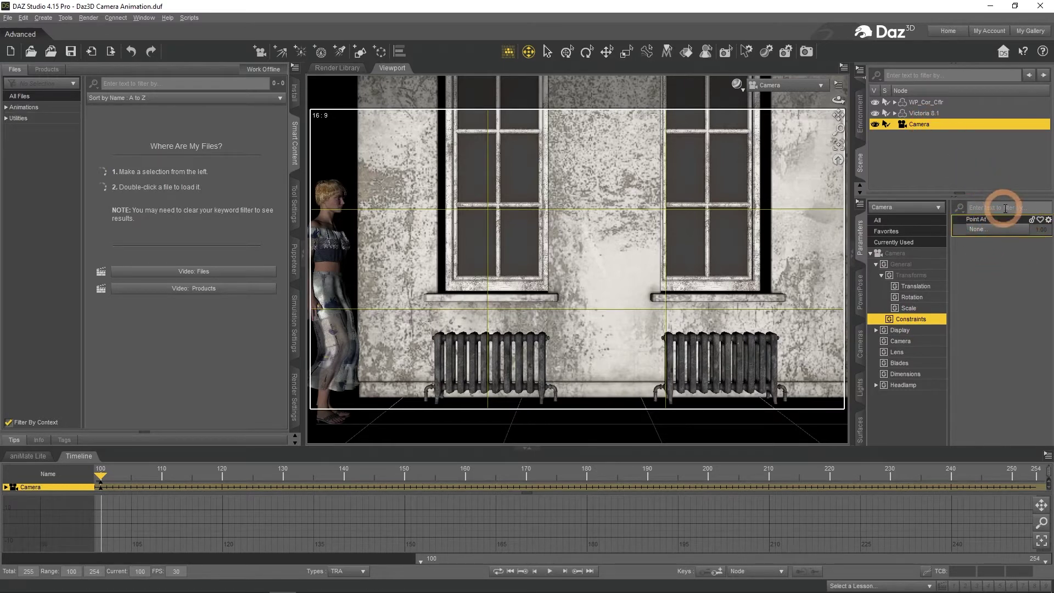
pyautogui.click(997, 231)
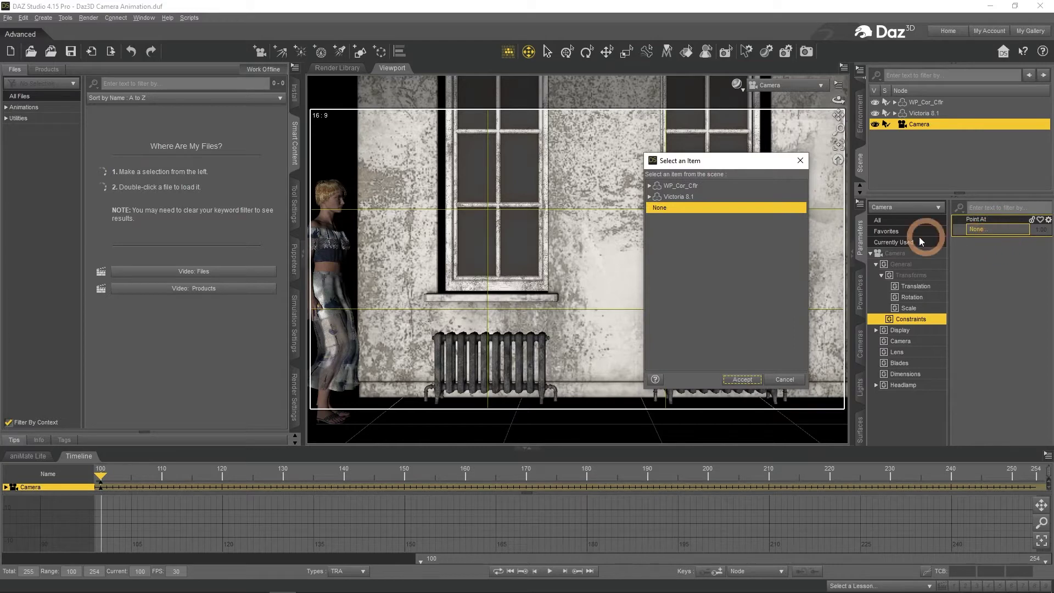
pyautogui.click(705, 198)
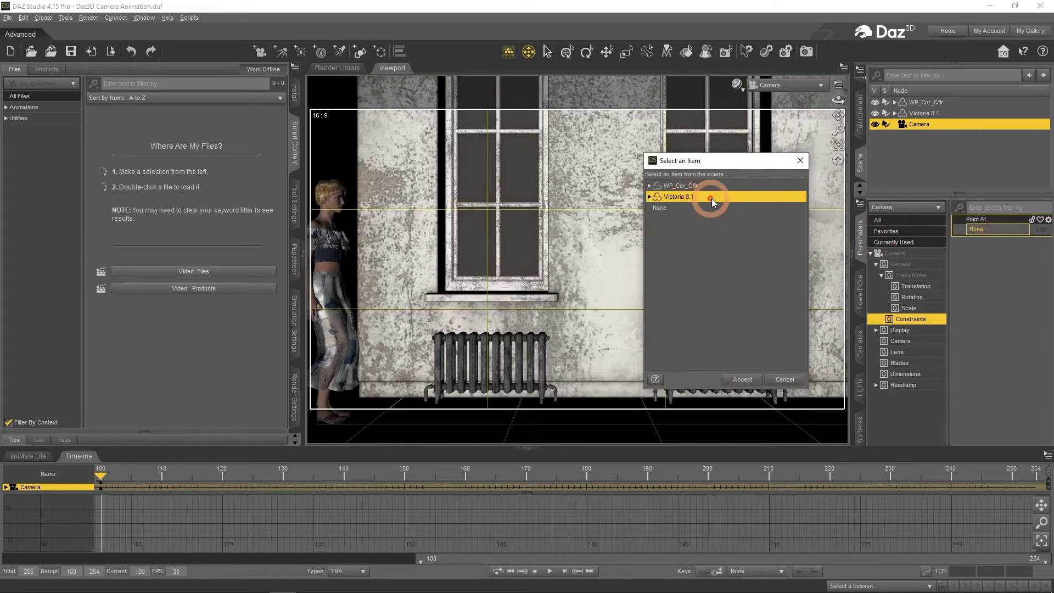
pyautogui.click(751, 380)
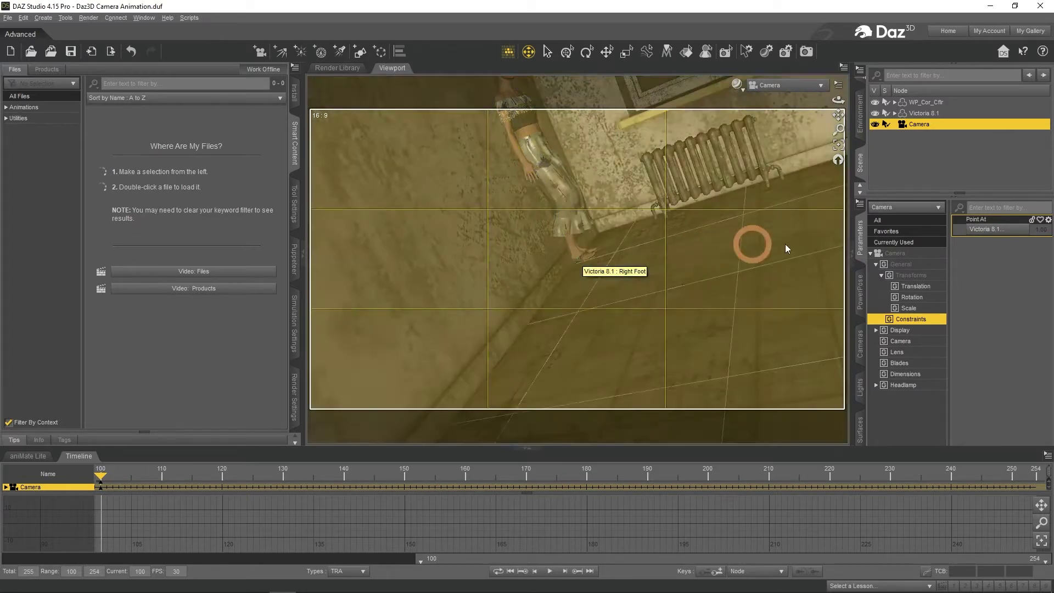
# Set the camera's Point At target to Victoria 8.1's Chest Upper bone
pyautogui.click(994, 234)
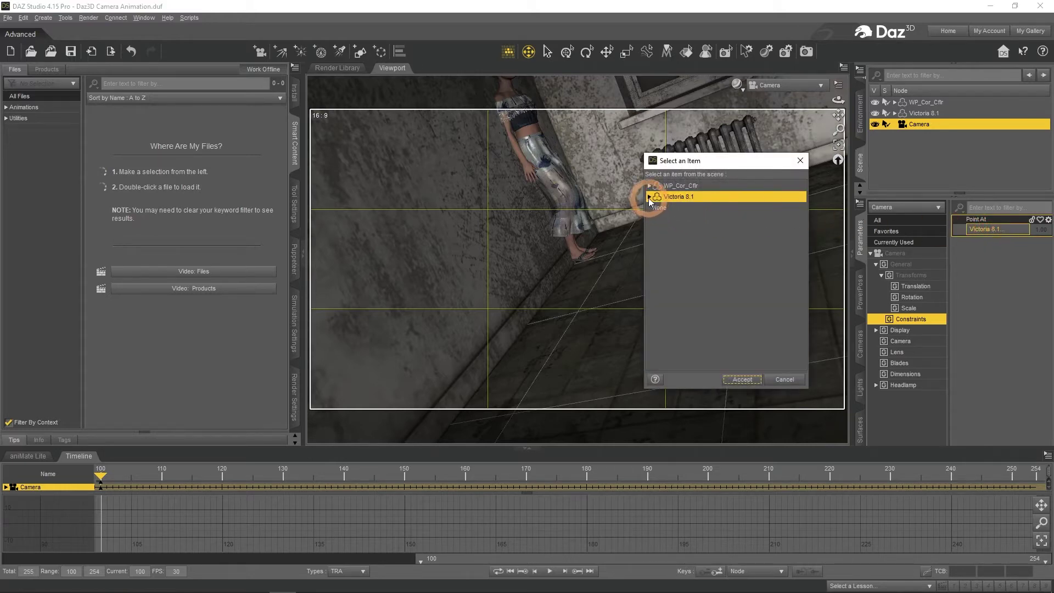
pyautogui.click(650, 197)
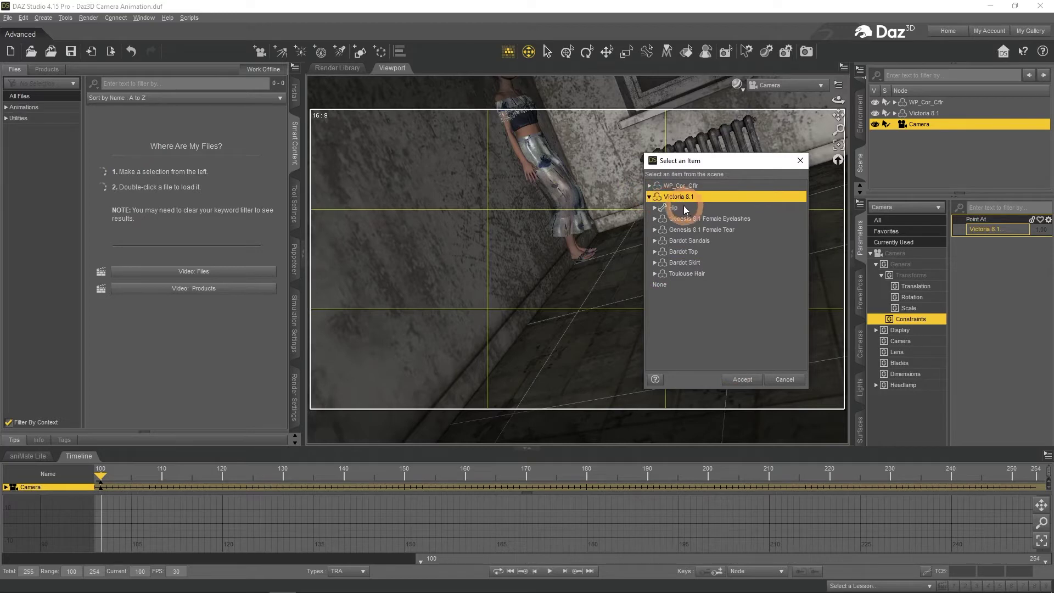
pyautogui.click(655, 208)
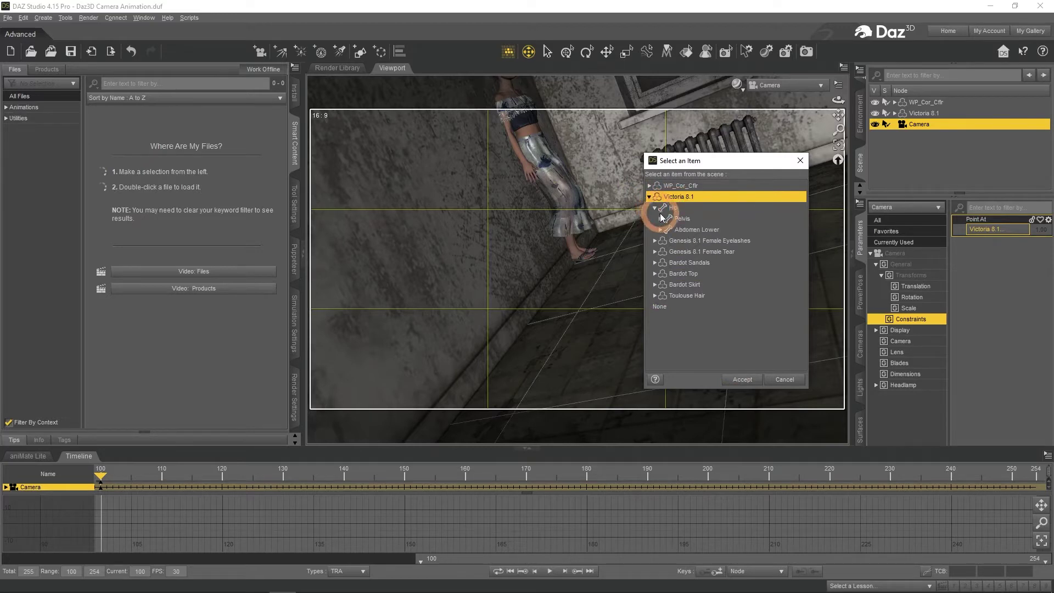
pyautogui.click(661, 219)
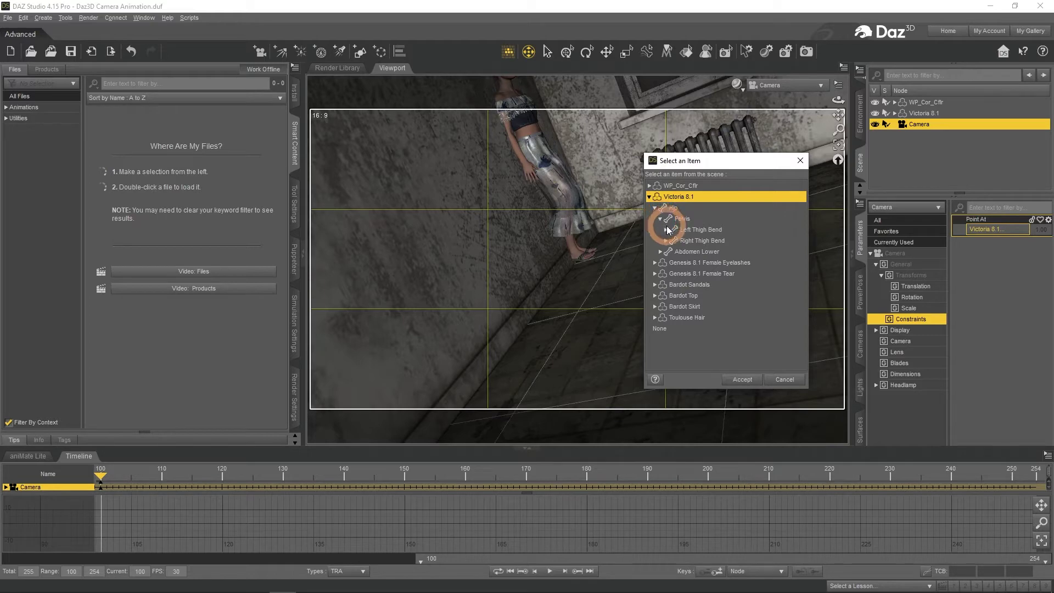
pyautogui.click(667, 230)
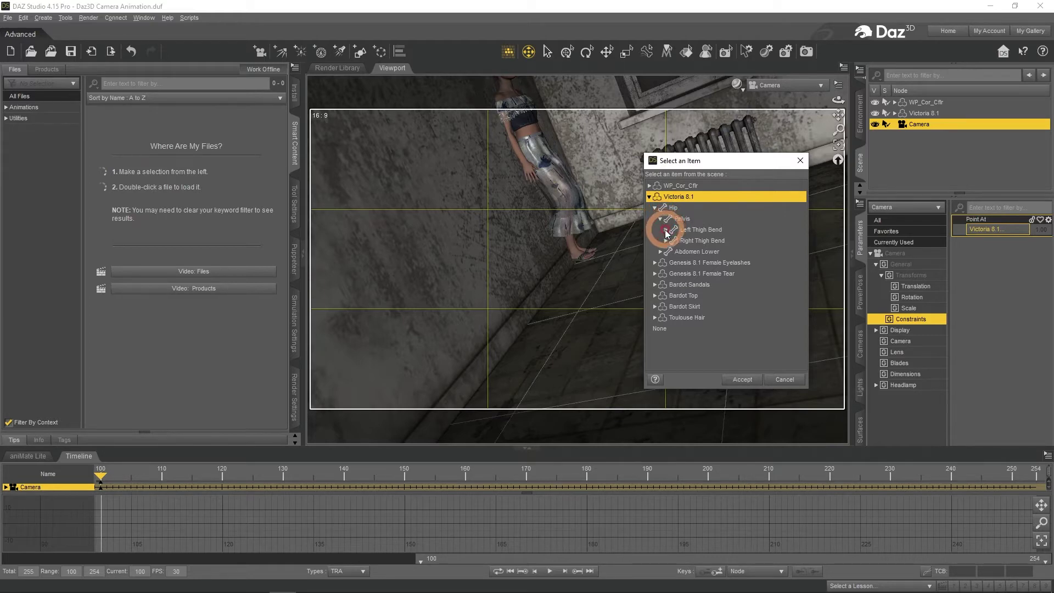
pyautogui.click(662, 252)
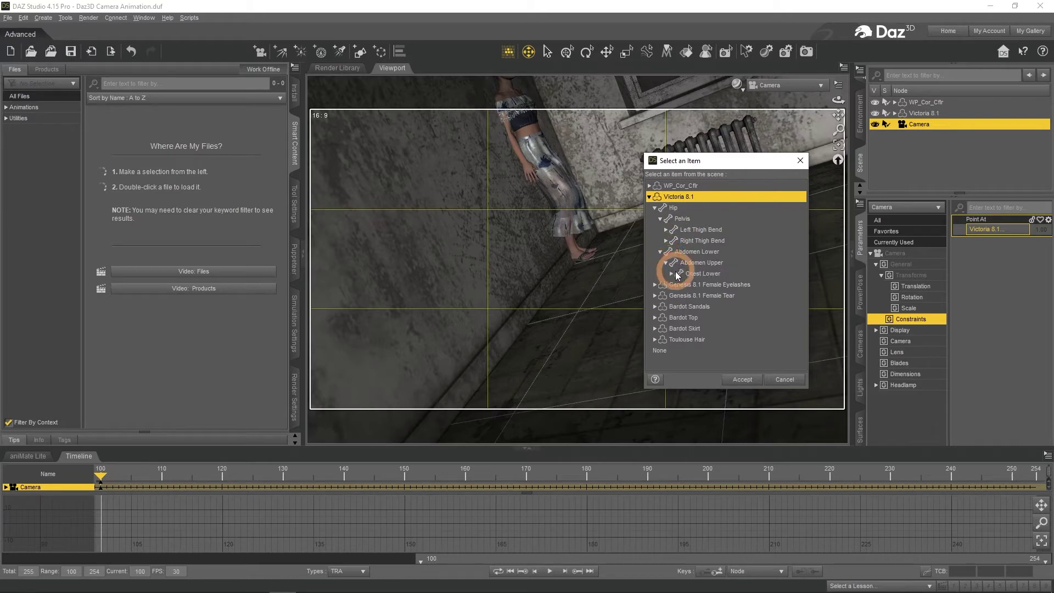
pyautogui.click(710, 286)
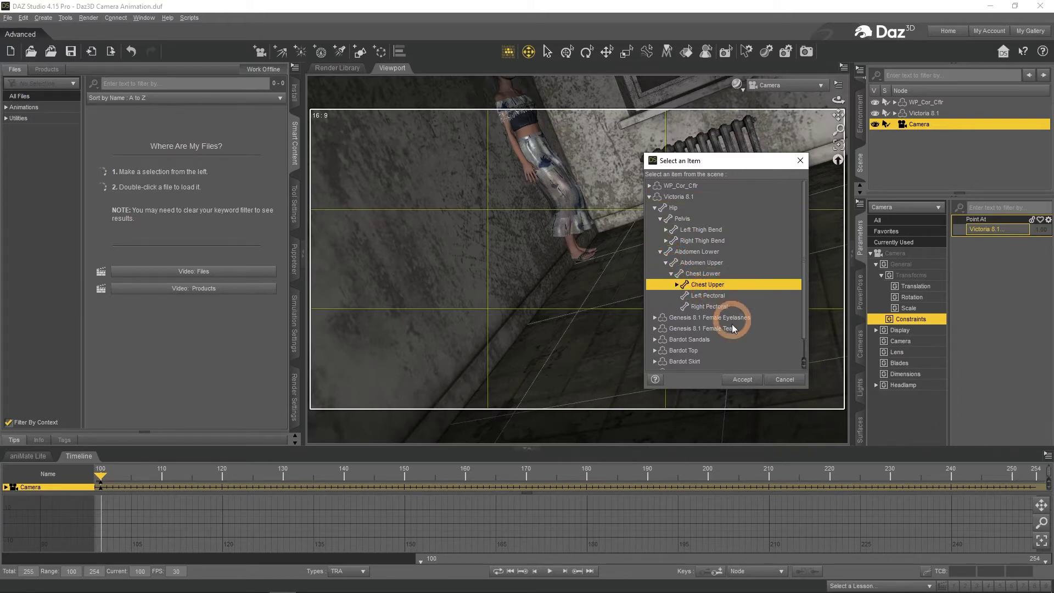
pyautogui.click(743, 380)
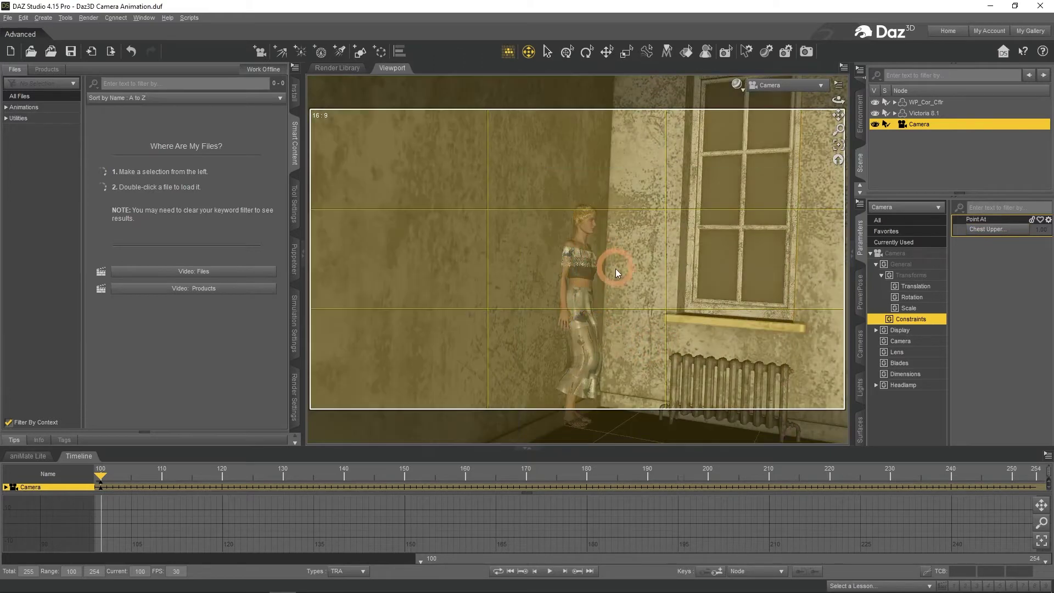
# Play the woman's walk from frame 100 and stop playback at about frame 178 to check the camera tracking
pyautogui.click(583, 523)
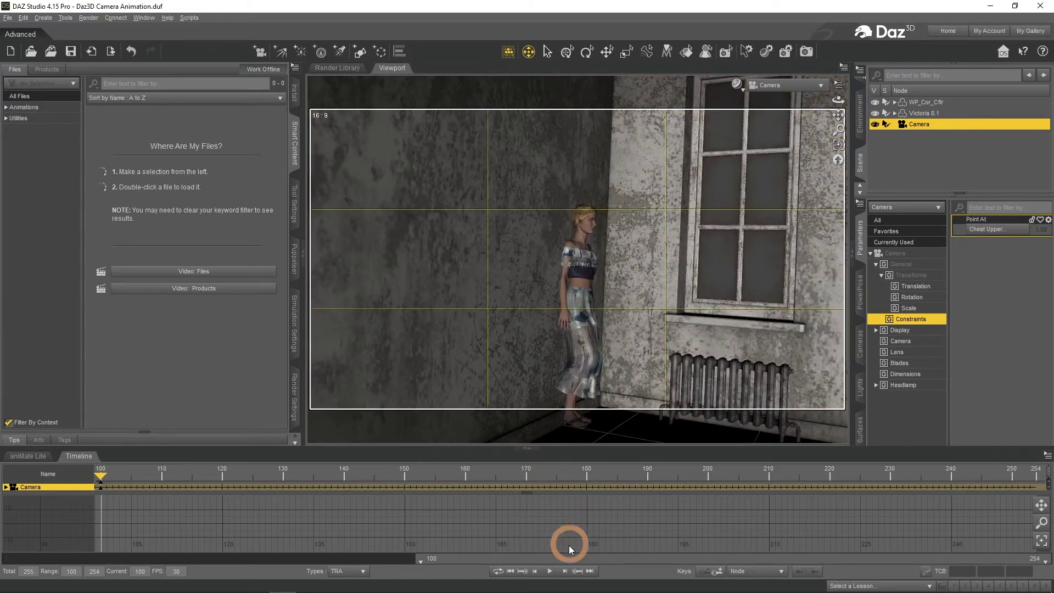
pyautogui.click(550, 571)
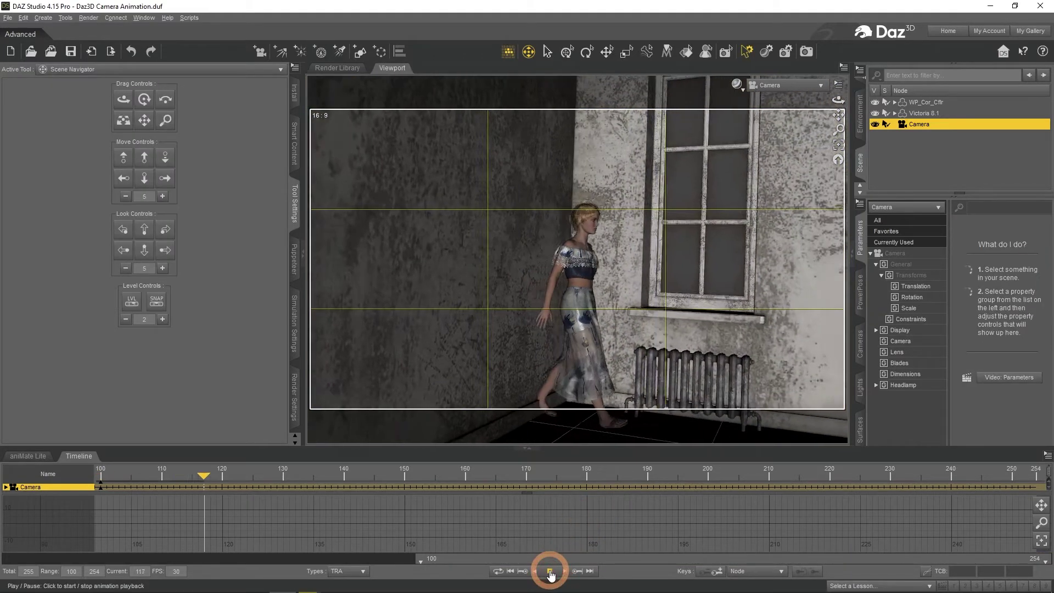
pyautogui.click(577, 542)
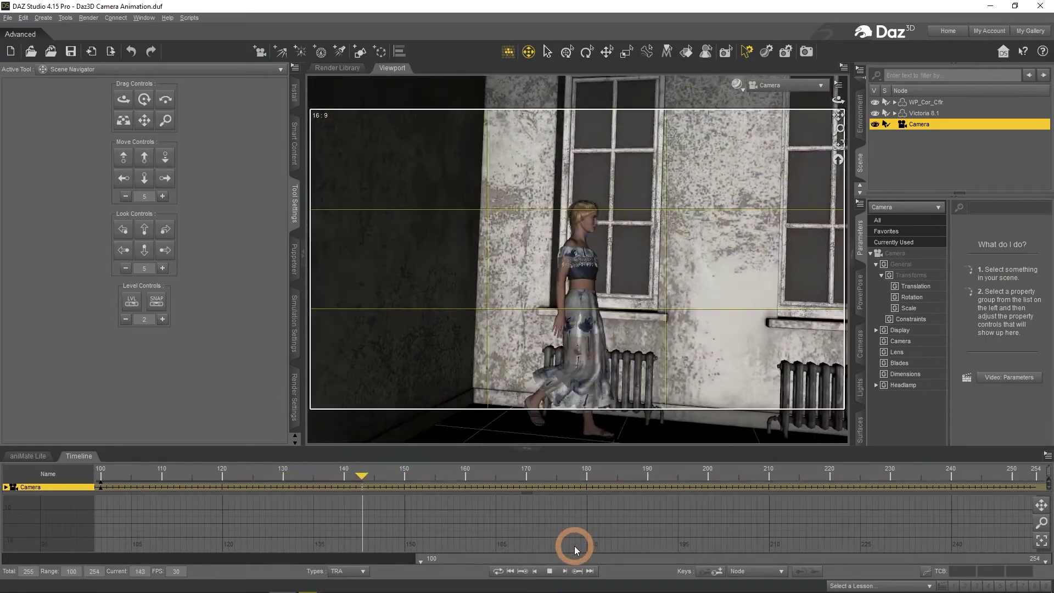
pyautogui.click(550, 572)
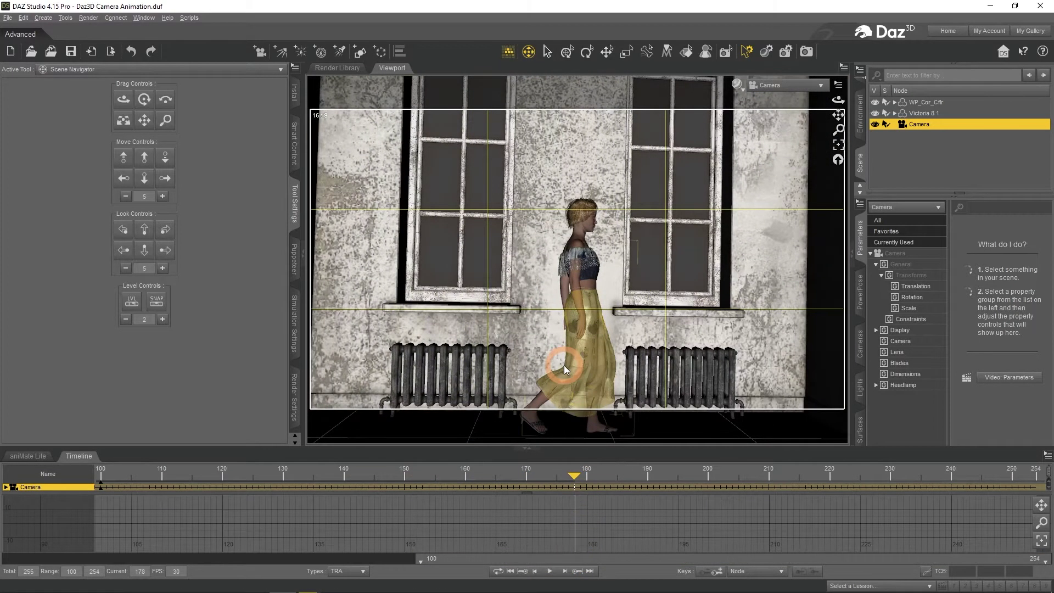
# Move the camera closer to the woman at frame 178 and play on to frame 240, keyframing the camera there too
pyautogui.scroll(3, 565, 364)
pyautogui.scroll(10, 565, 364)
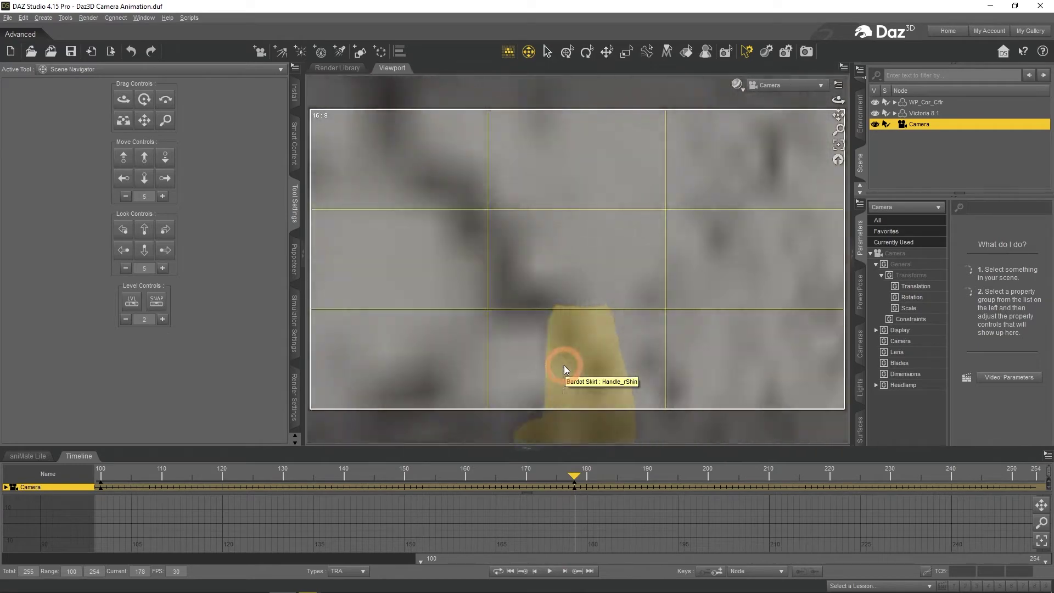
pyautogui.scroll(-10, 564, 364)
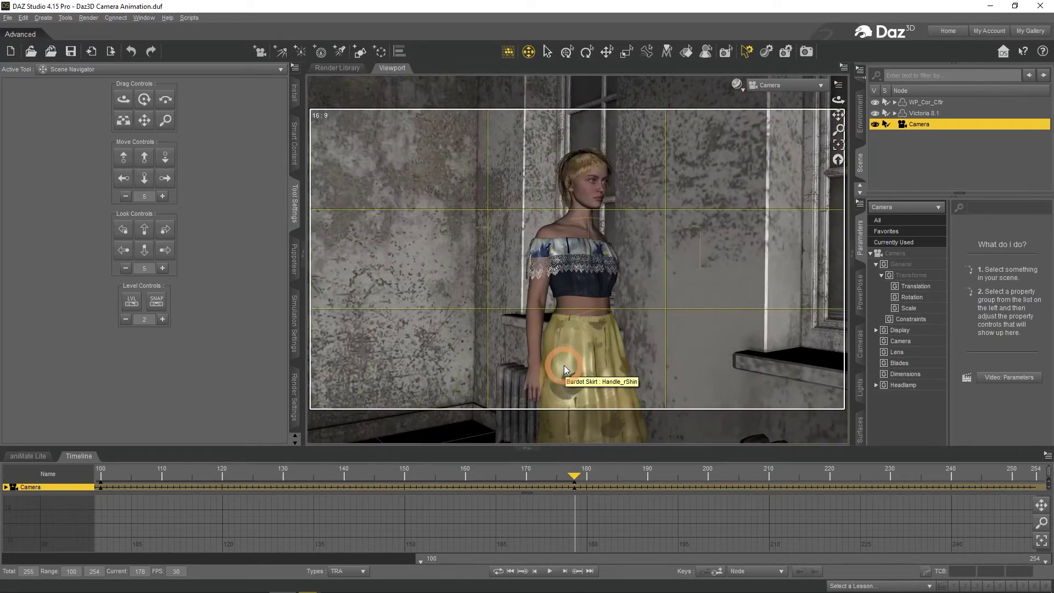
pyautogui.click(550, 576)
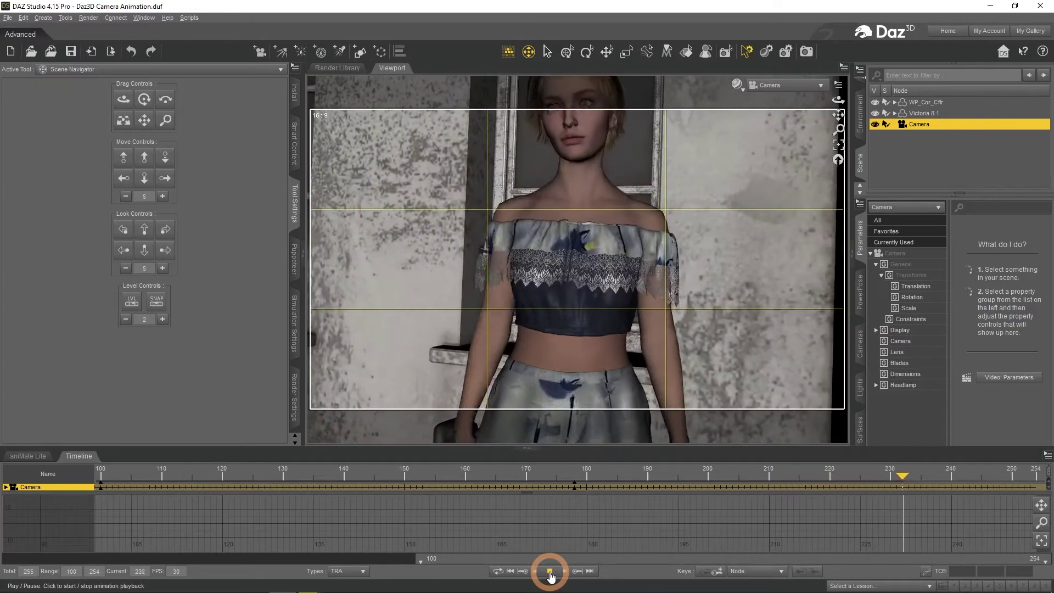
pyautogui.click(551, 576)
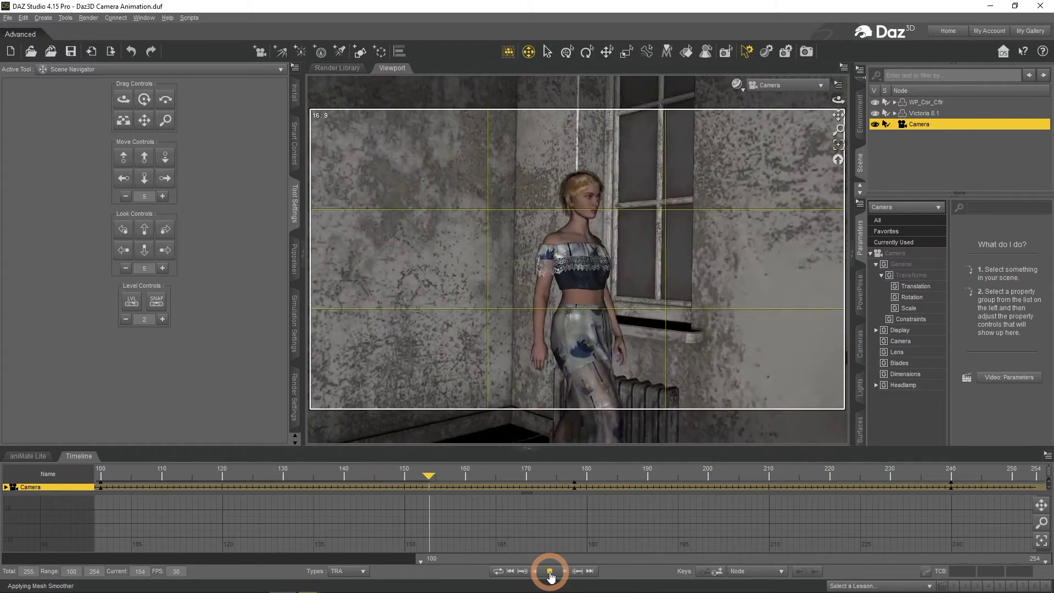
# Stop the preview, return to frame 100 and set the start of the timeline's play range to 0
pyautogui.click(550, 575)
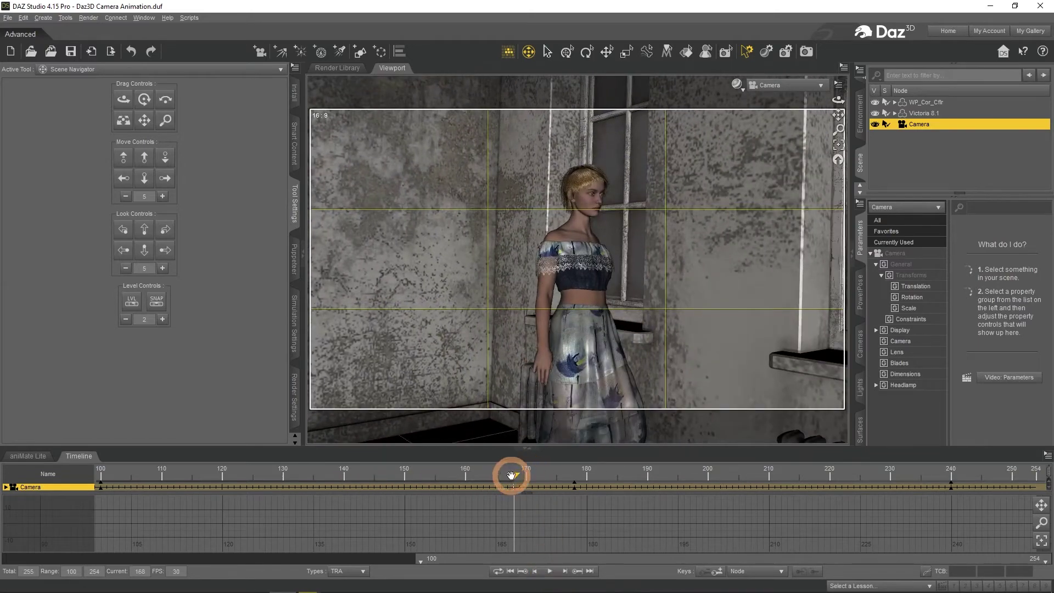
pyautogui.moveTo(511, 476); pyautogui.dragTo(95, 488)
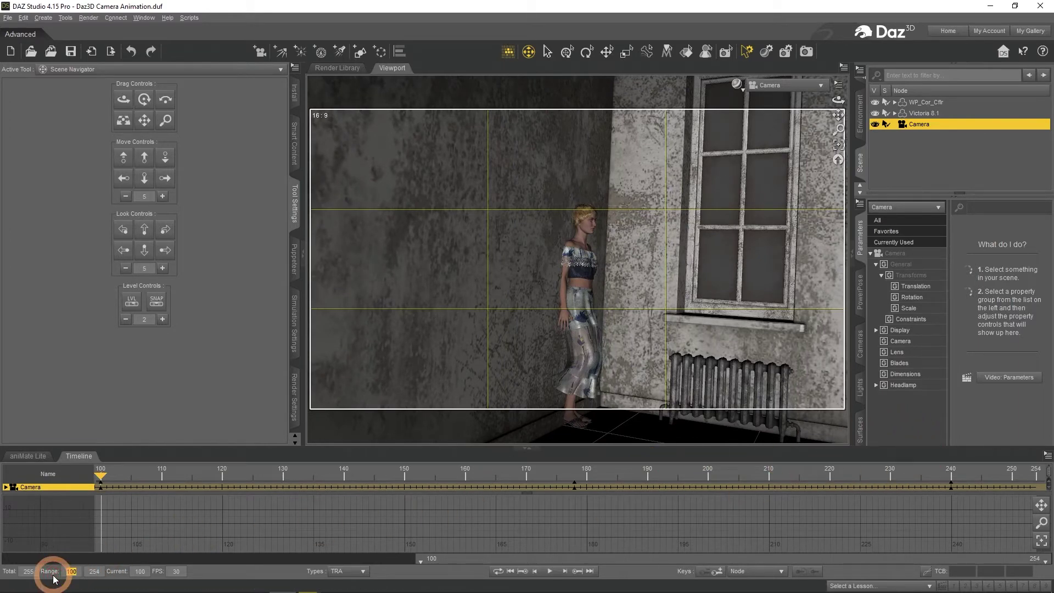
pyautogui.write('0')
pyautogui.press('Return')
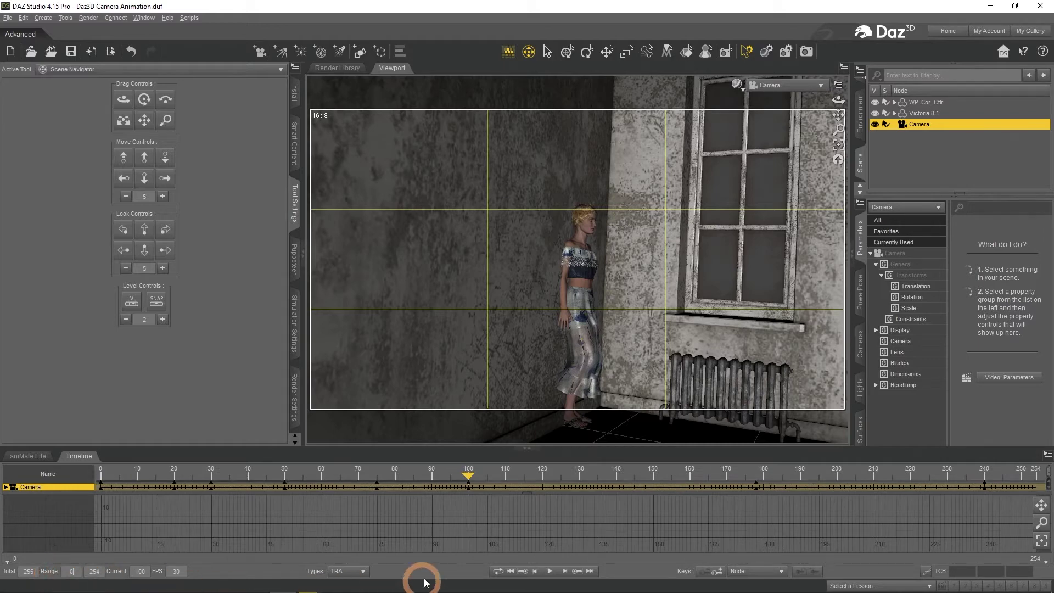
# Return to frame 0 and play the camera animation from there into the woman's walk
pyautogui.moveTo(467, 476); pyautogui.dragTo(37, 475)
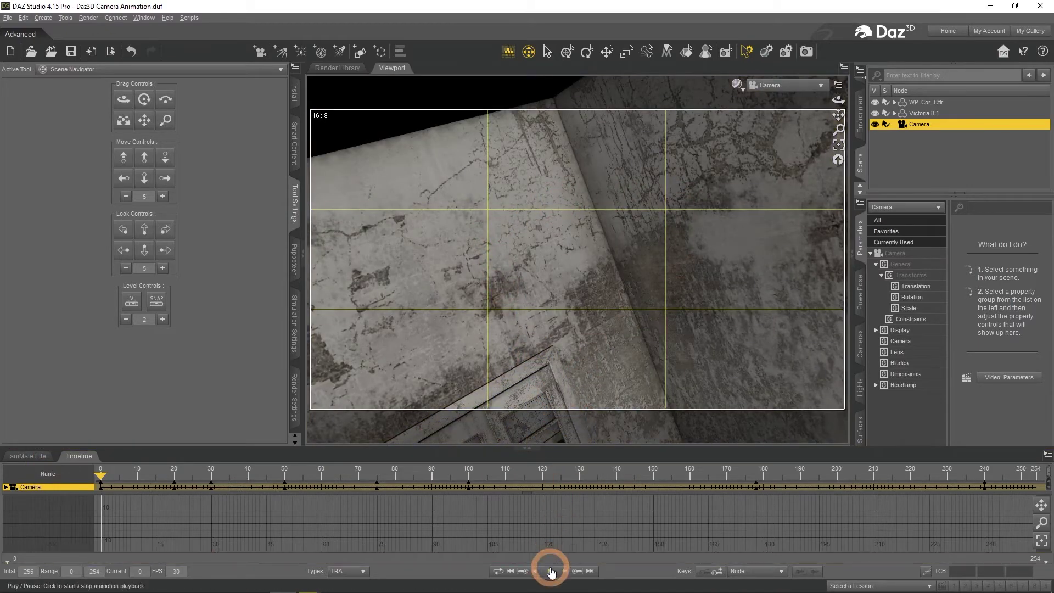
pyautogui.click(550, 572)
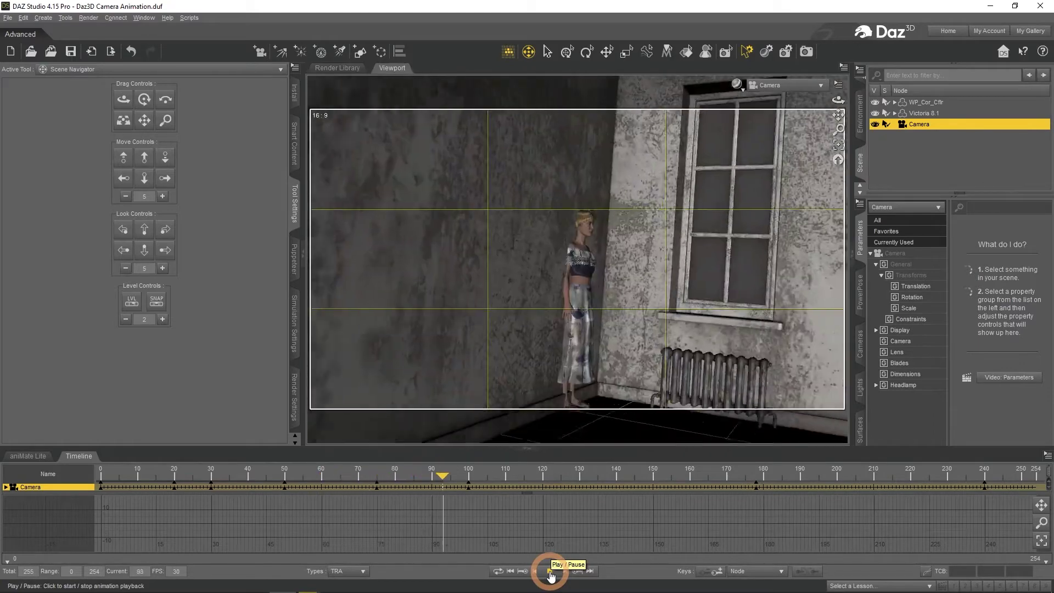
pyautogui.click(550, 571)
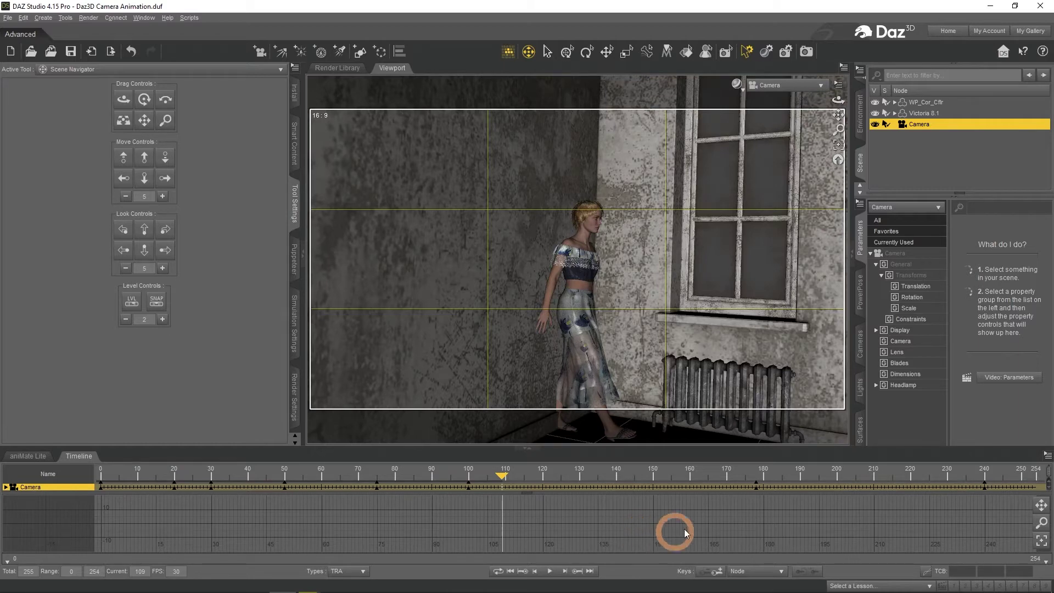
# Open the corridor camera's constraints to examine its Point At setting
pyautogui.click(912, 320)
pyautogui.click(983, 220)
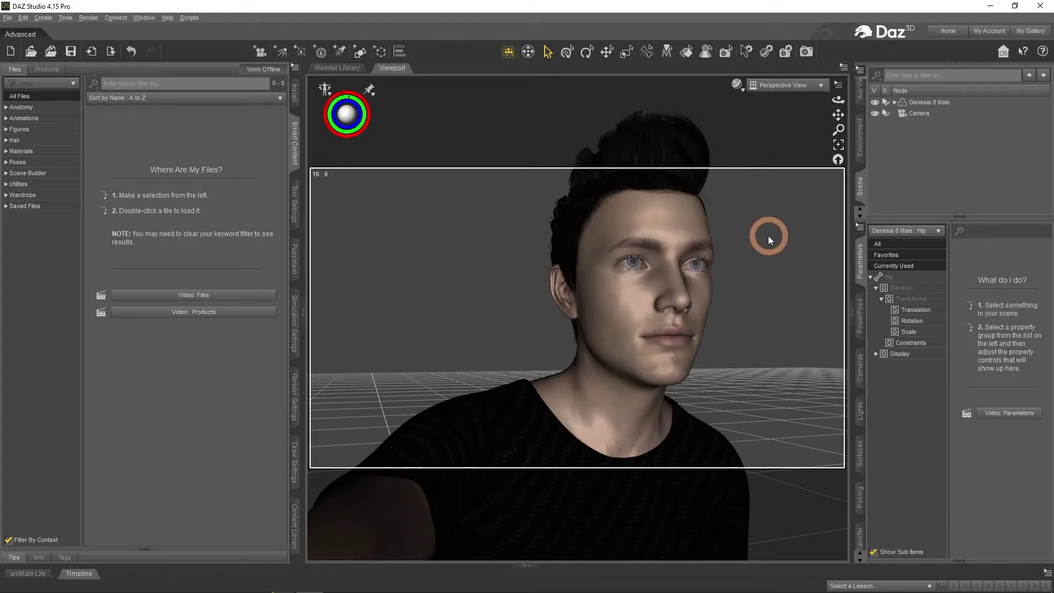
# In the Genesis 8 Male scene, set the right eye's Point At constraint to Camera
pyautogui.click(648, 53)
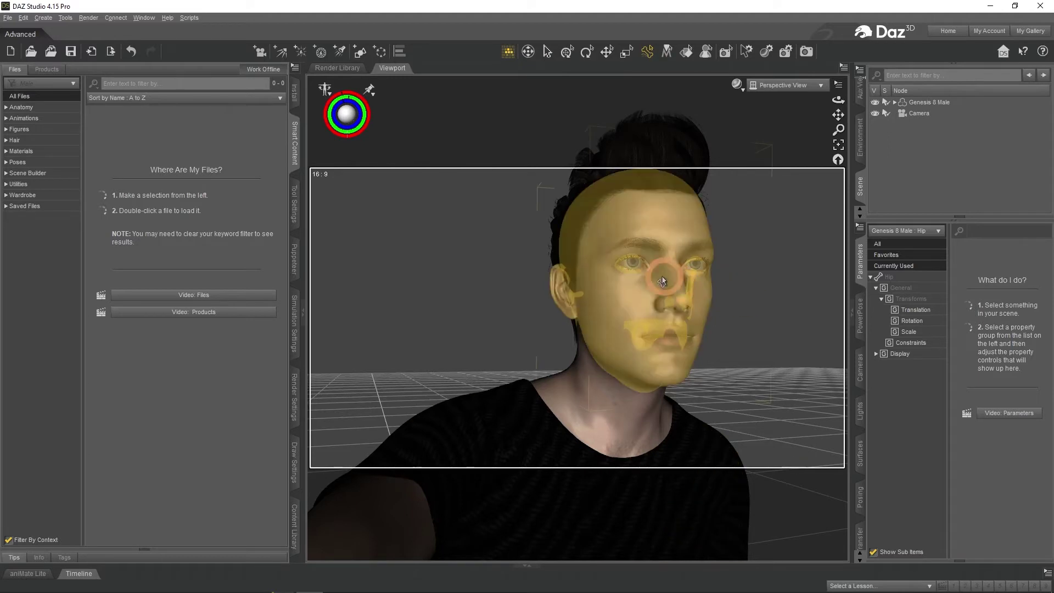
pyautogui.click(634, 268)
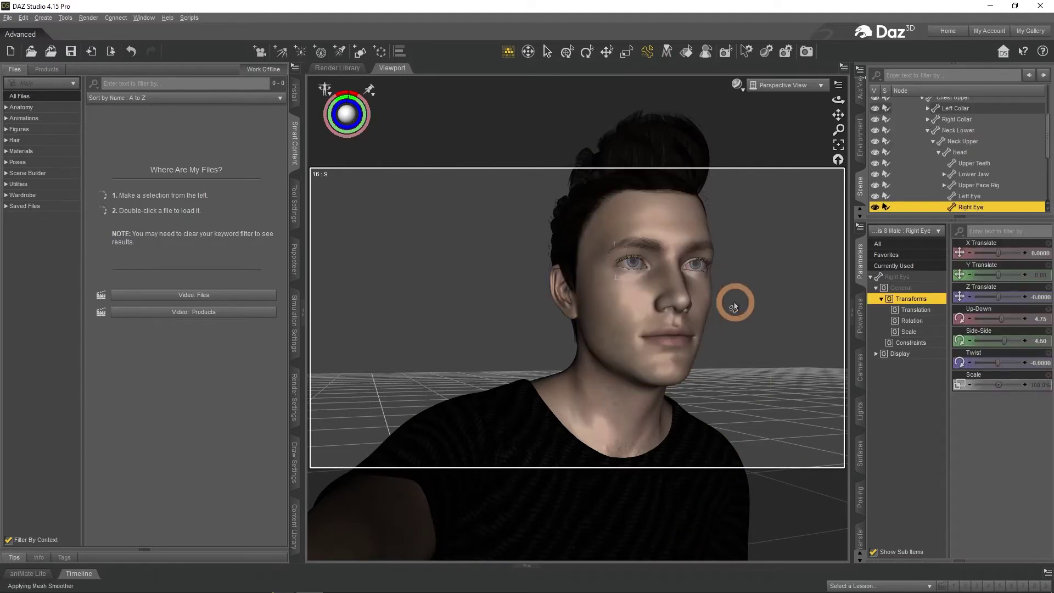
pyautogui.click(909, 343)
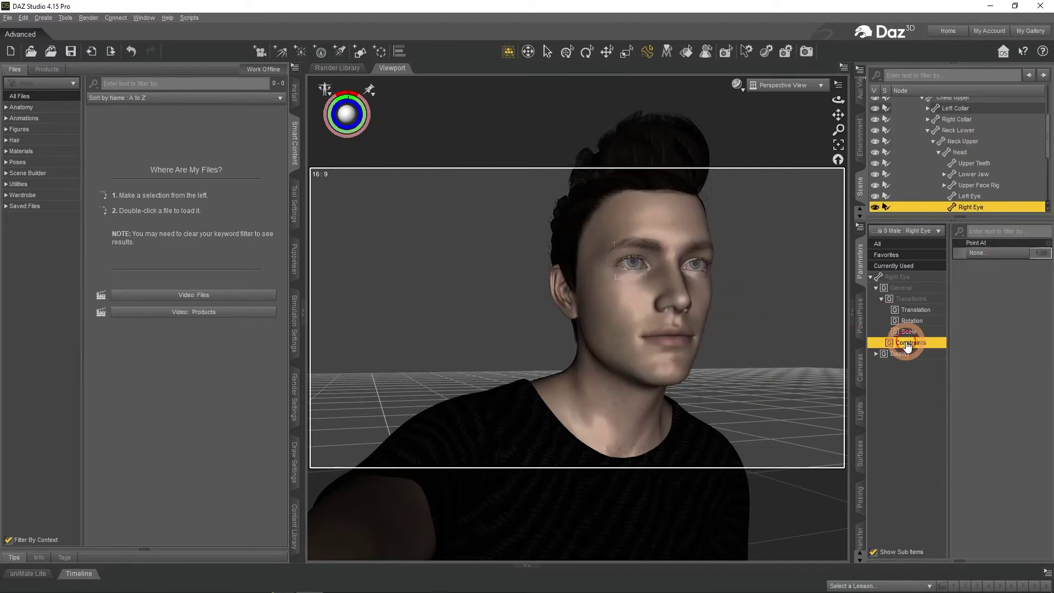
pyautogui.click(997, 252)
pyautogui.click(995, 254)
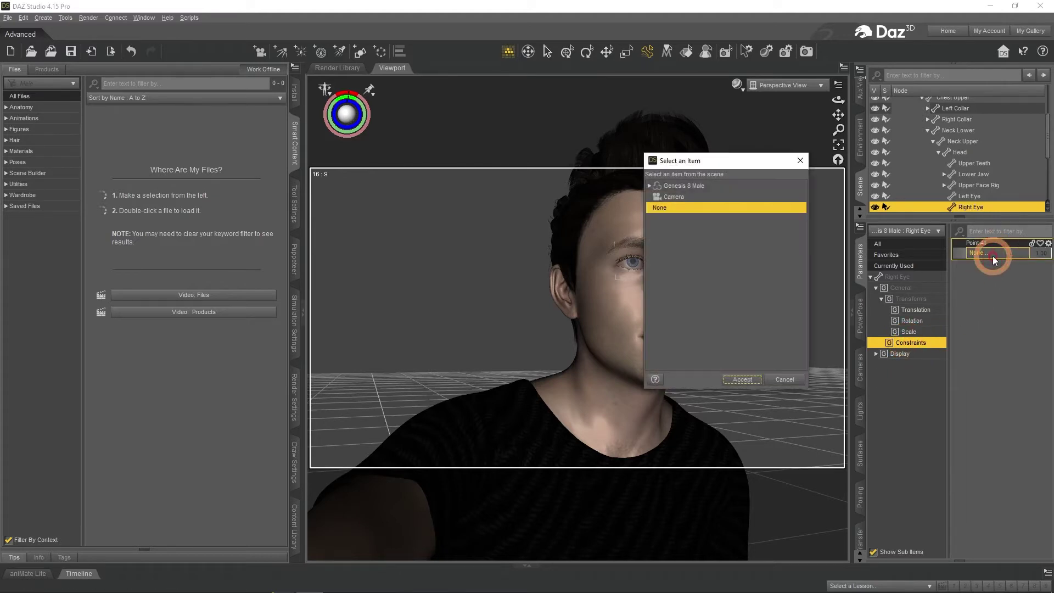
pyautogui.click(686, 196)
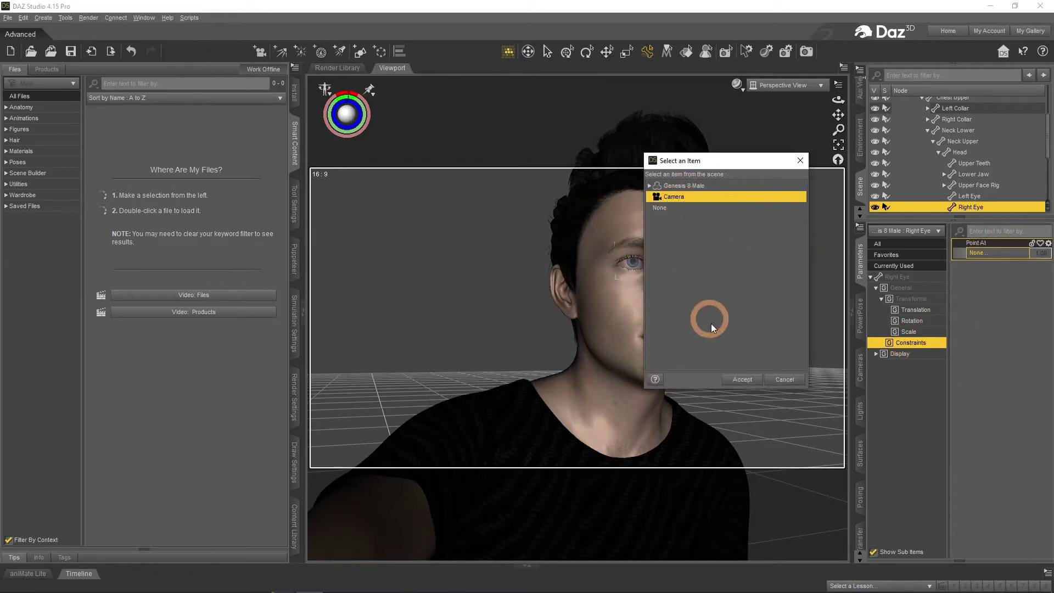
pyautogui.click(742, 379)
# Set the man's left eye to point at Camera as well
pyautogui.click(693, 262)
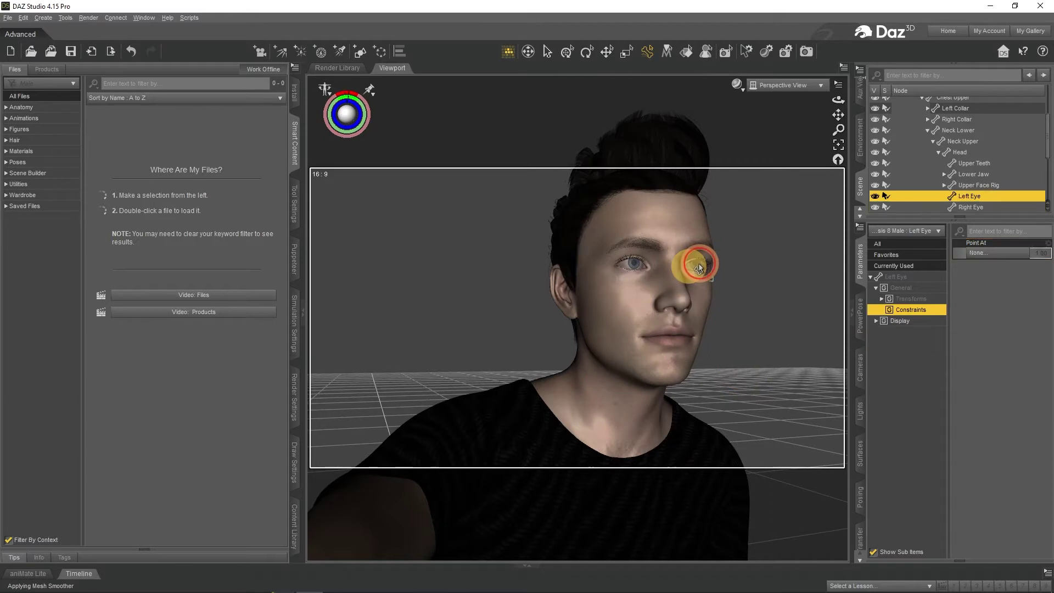
pyautogui.click(999, 256)
pyautogui.click(689, 199)
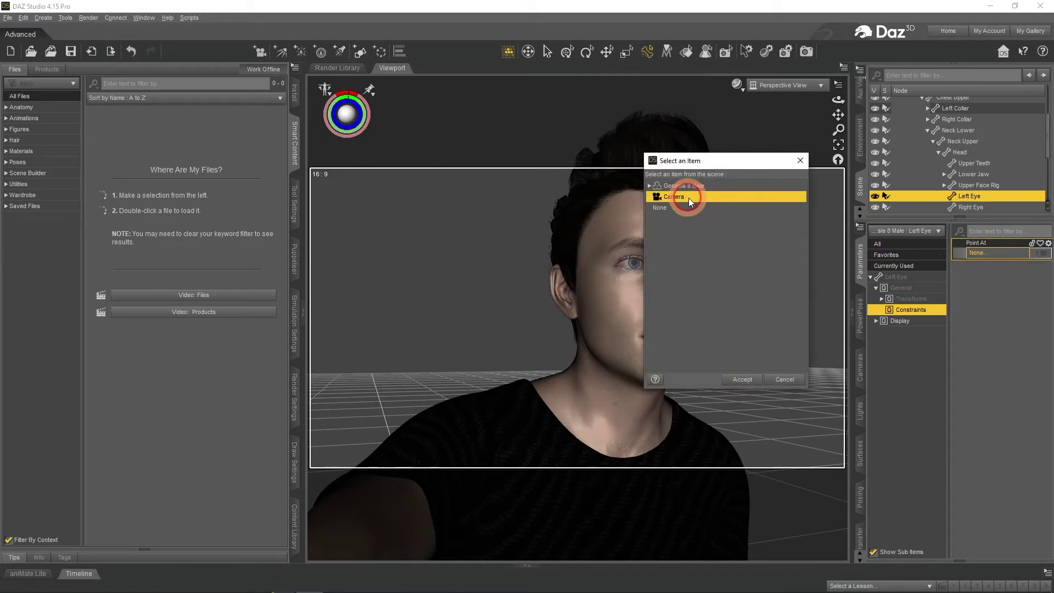
pyautogui.click(742, 378)
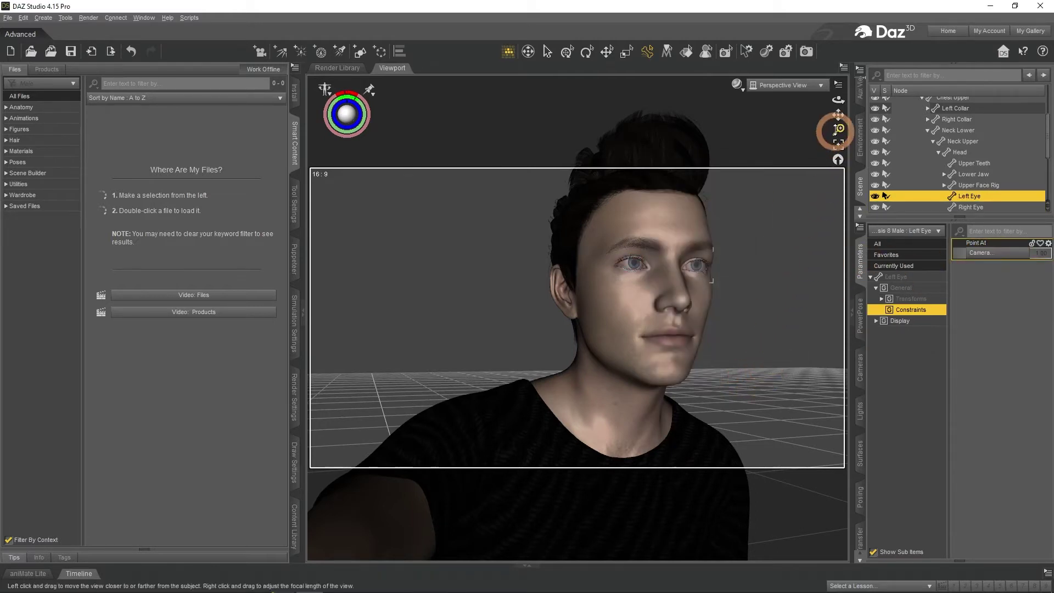
# Look at the man through Camera and move it around him to check that his eyes follow
pyautogui.moveTo(839, 108); pyautogui.dragTo(837, 105)
pyautogui.click(790, 85)
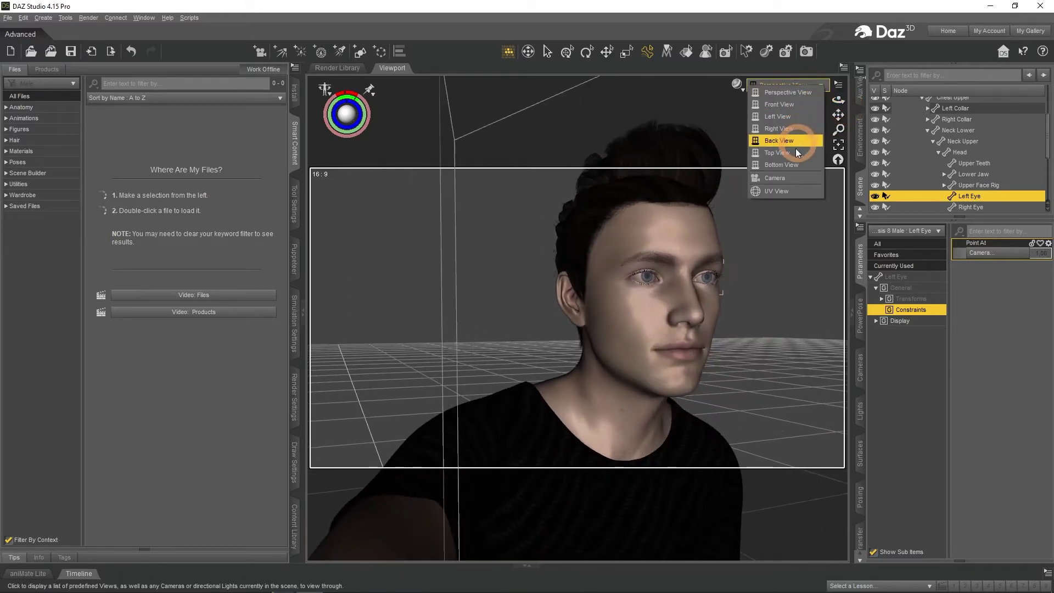
pyautogui.click(775, 179)
pyautogui.moveTo(837, 97); pyautogui.dragTo(838, 100)
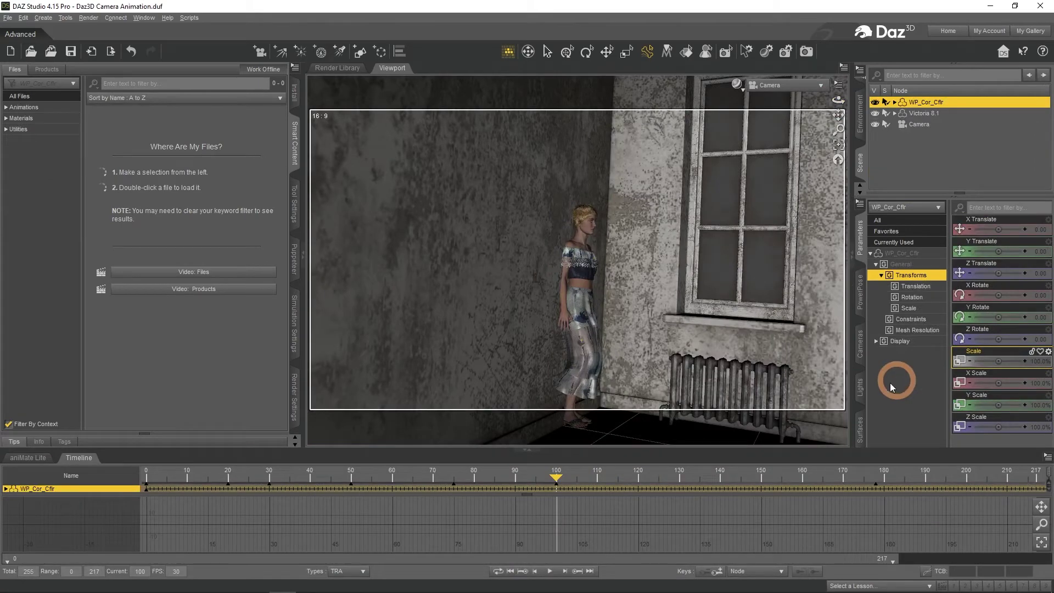
# In the corridor scene at frame 100, set the Point At constraint of Camera to None
pyautogui.moveTo(558, 478)
pyautogui.mouseDown()
pyautogui.moveTo(617, 479)
pyautogui.moveTo(325, 481)
pyautogui.moveTo(556, 482)
pyautogui.mouseUp()
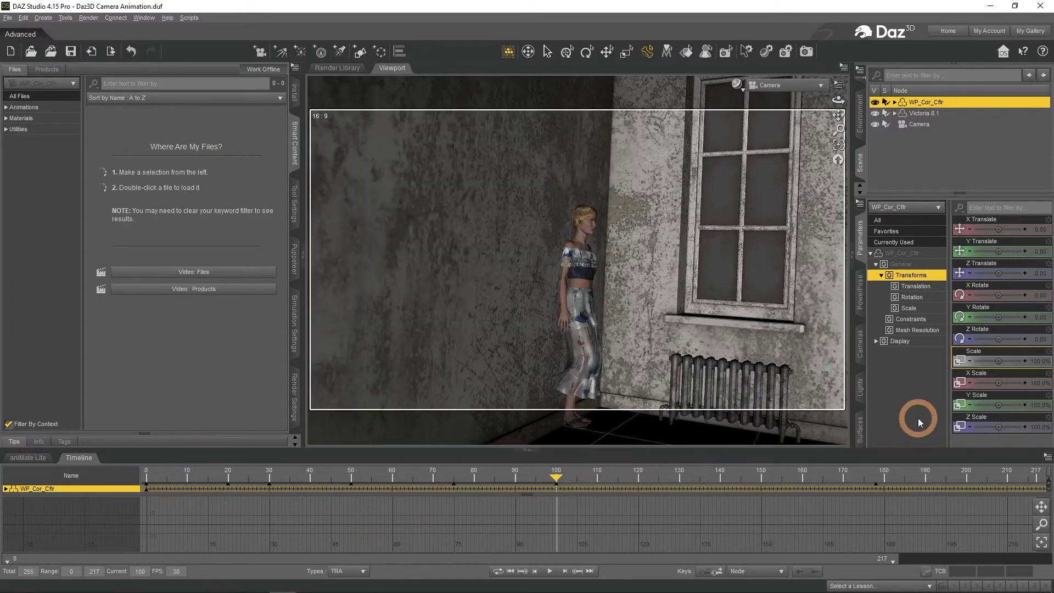
pyautogui.click(919, 322)
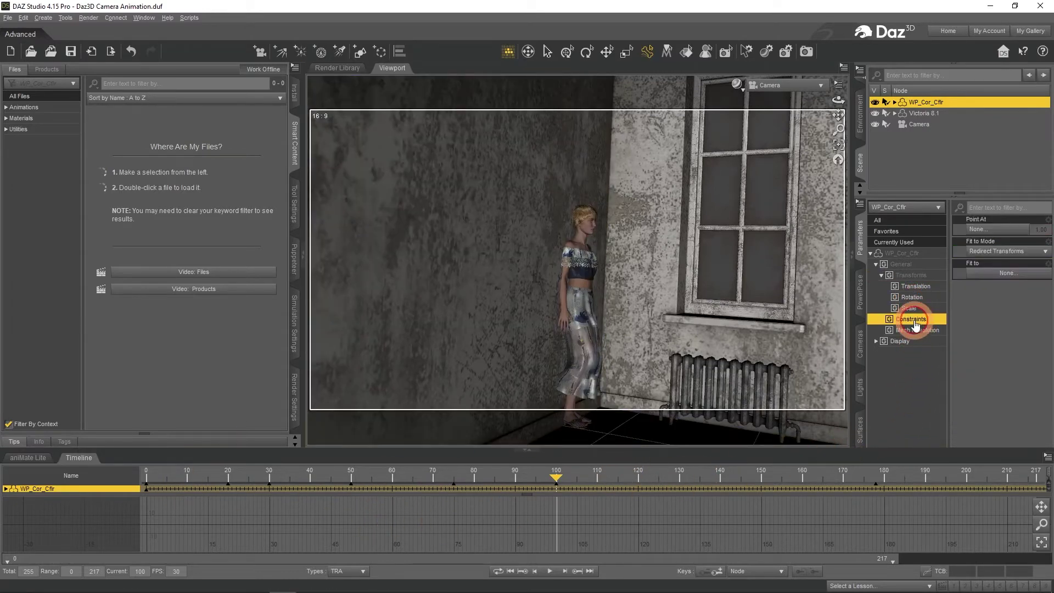
pyautogui.click(922, 123)
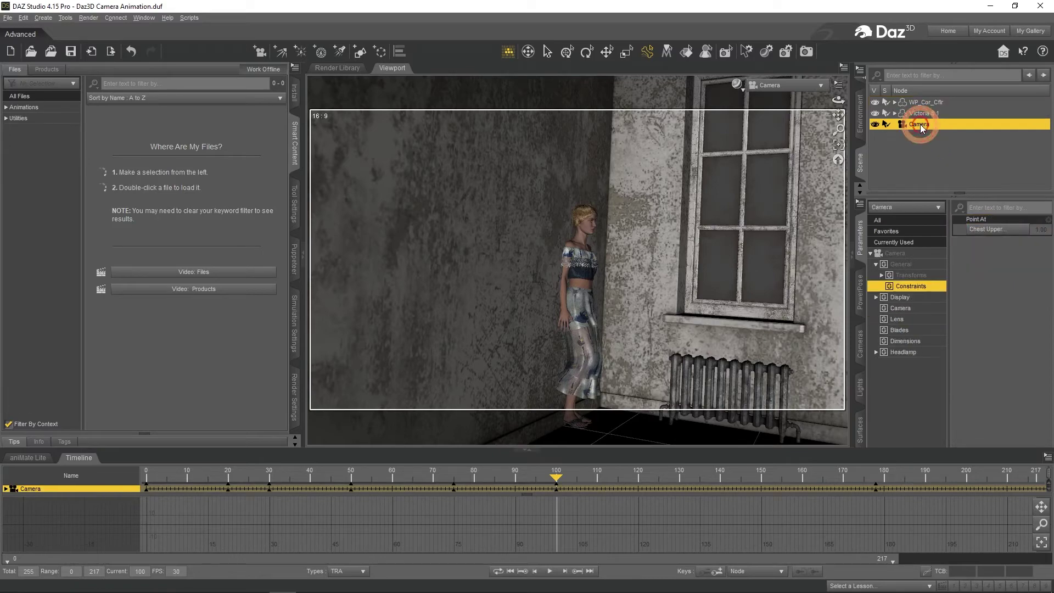
pyautogui.click(988, 229)
pyautogui.click(661, 362)
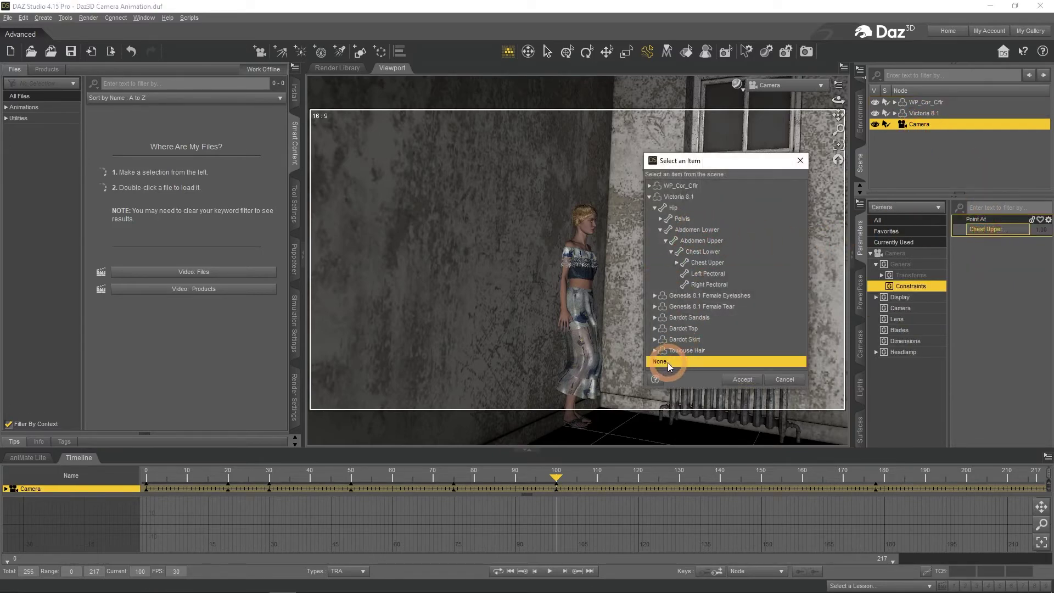
pyautogui.click(741, 380)
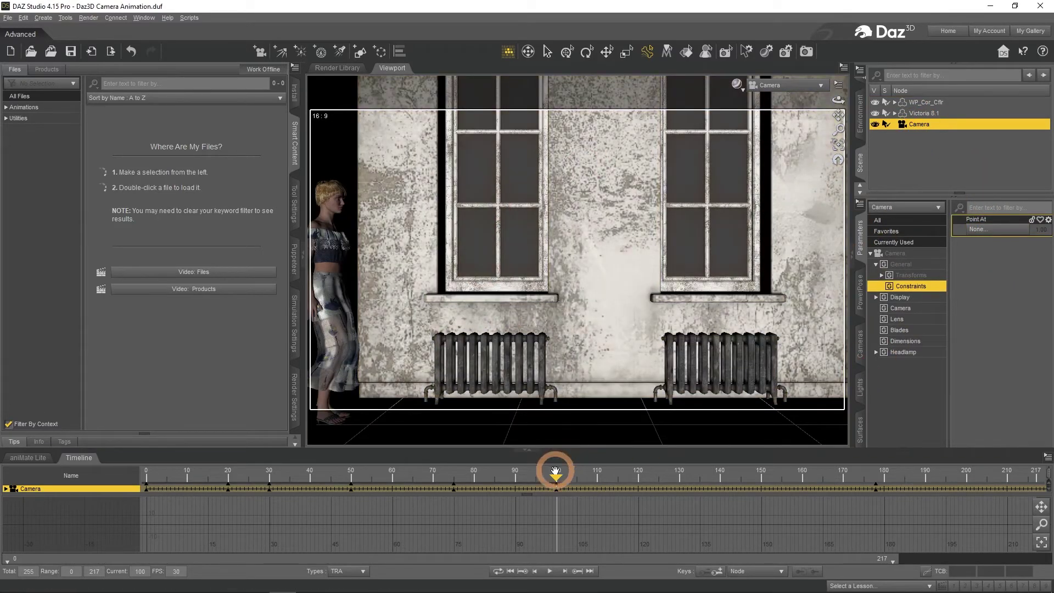
# Switch the viewport to Perspective View and frame the woman by the window at frame 100
pyautogui.moveTo(555, 466); pyautogui.dragTo(549, 496)
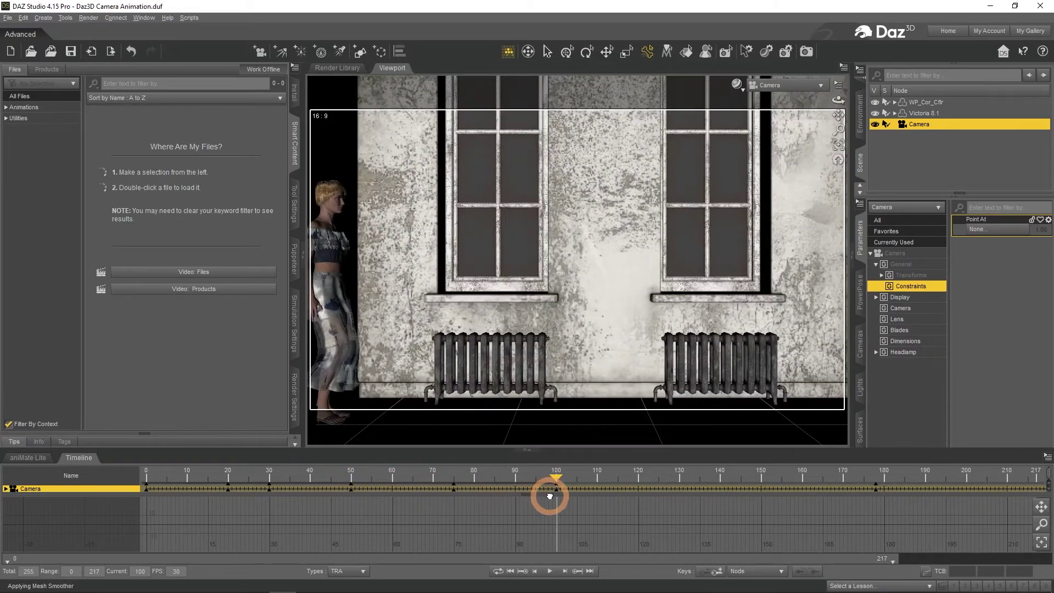
pyautogui.click(827, 347)
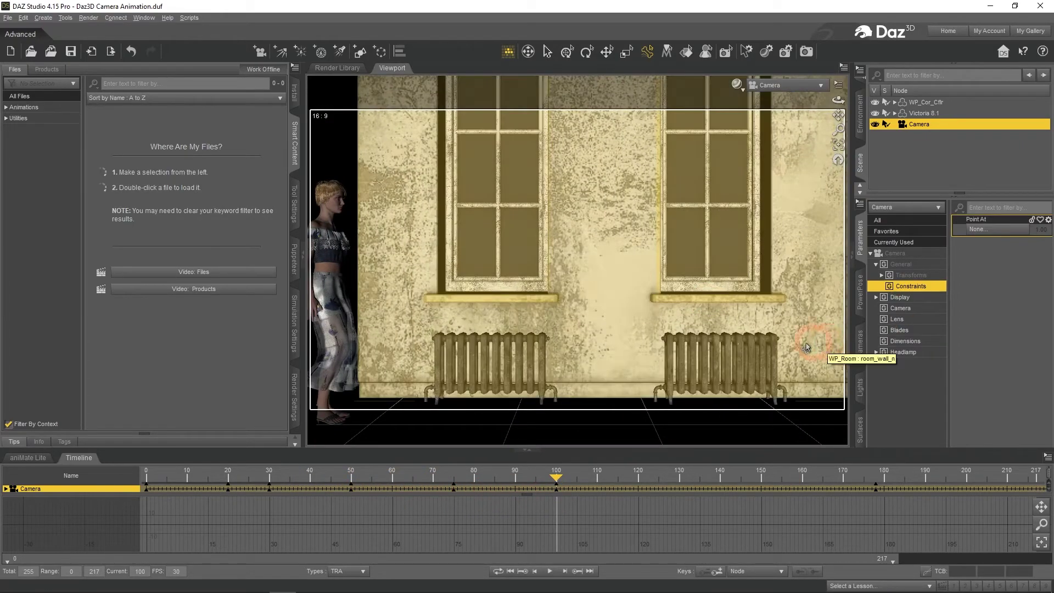
pyautogui.click(792, 94)
pyautogui.click(793, 94)
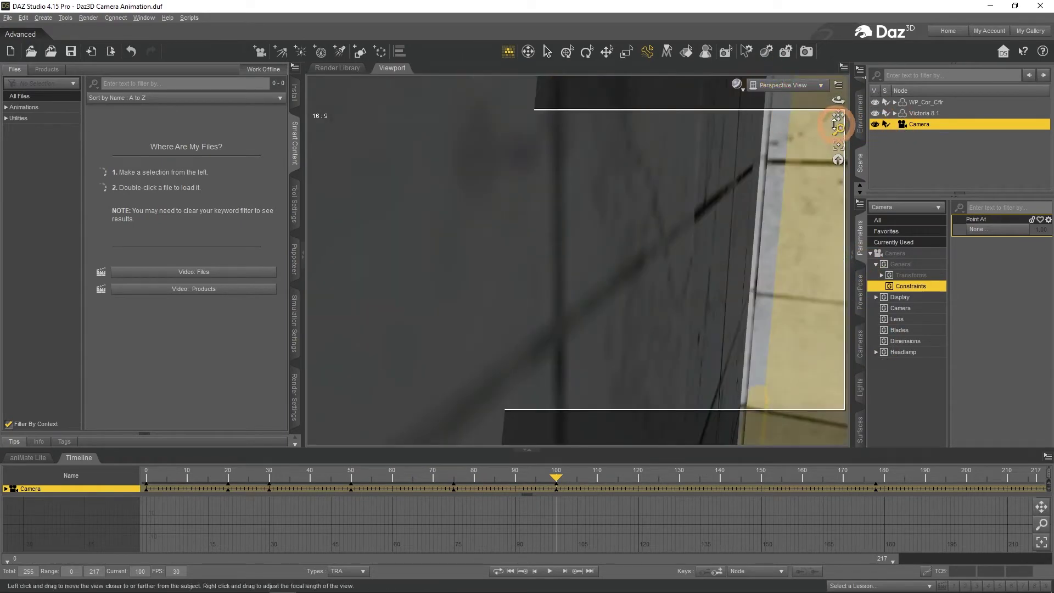
pyautogui.moveTo(839, 114); pyautogui.dragTo(836, 113)
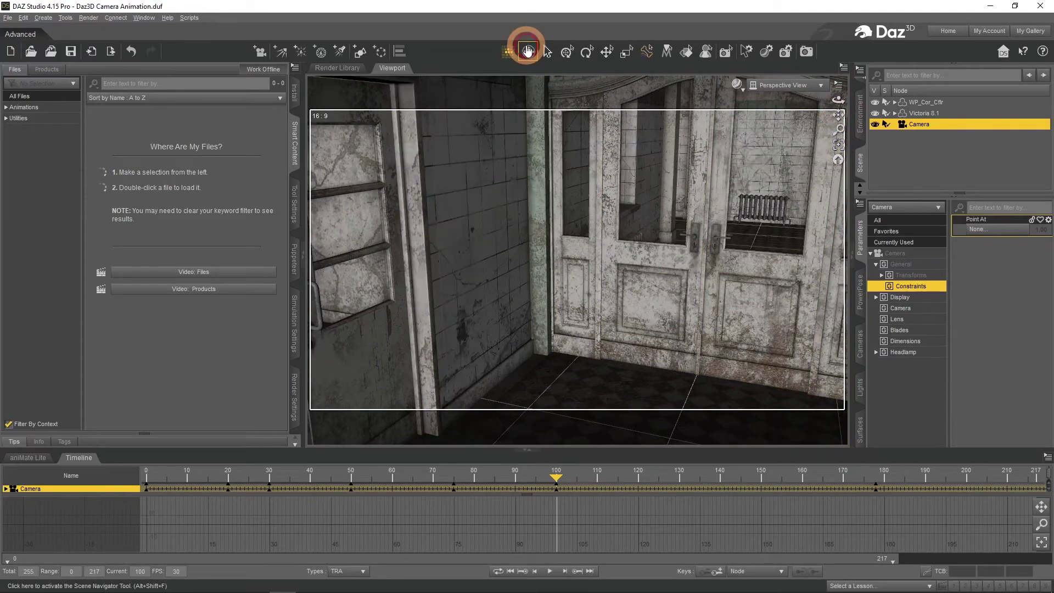
pyautogui.click(528, 51)
pyautogui.moveTo(602, 154)
pyautogui.mouseDown()
pyautogui.moveTo(593, 149)
pyautogui.moveTo(601, 156)
pyautogui.mouseUp()
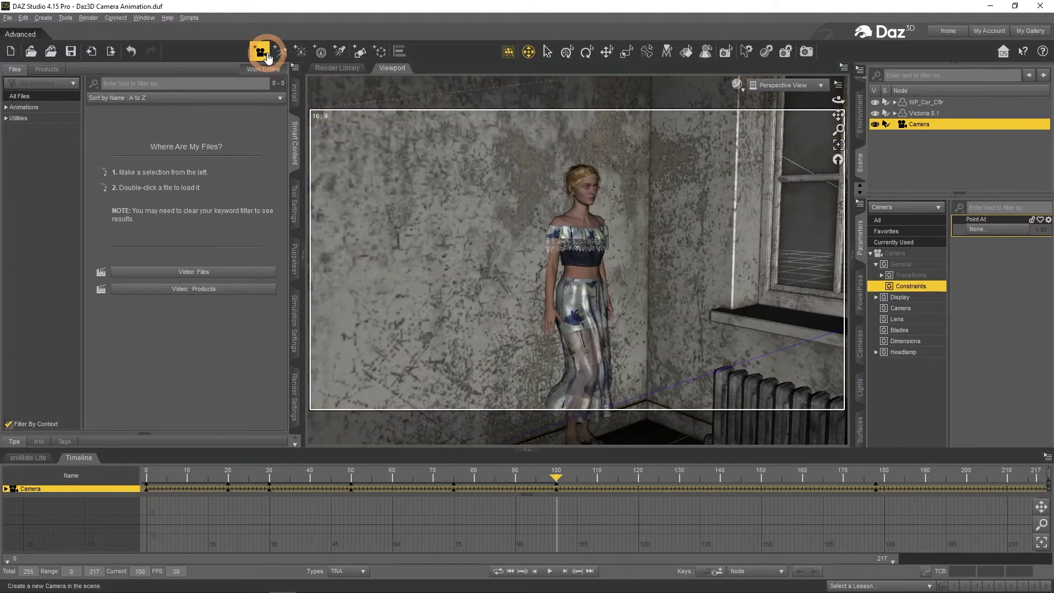
# Create a second camera in the corridor scene and look through it
pyautogui.click(261, 53)
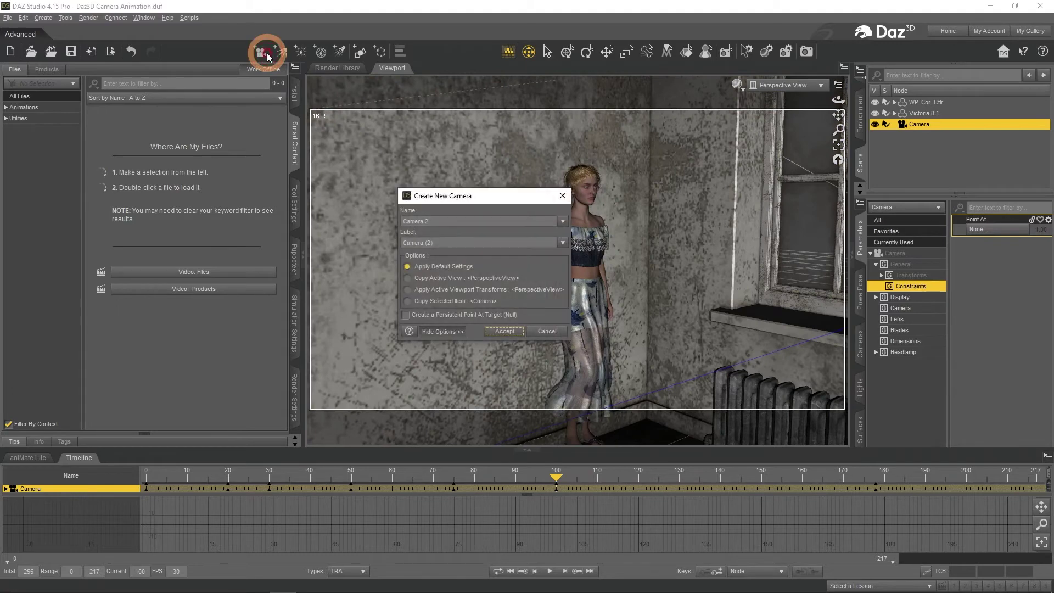
pyautogui.click(502, 332)
pyautogui.click(915, 137)
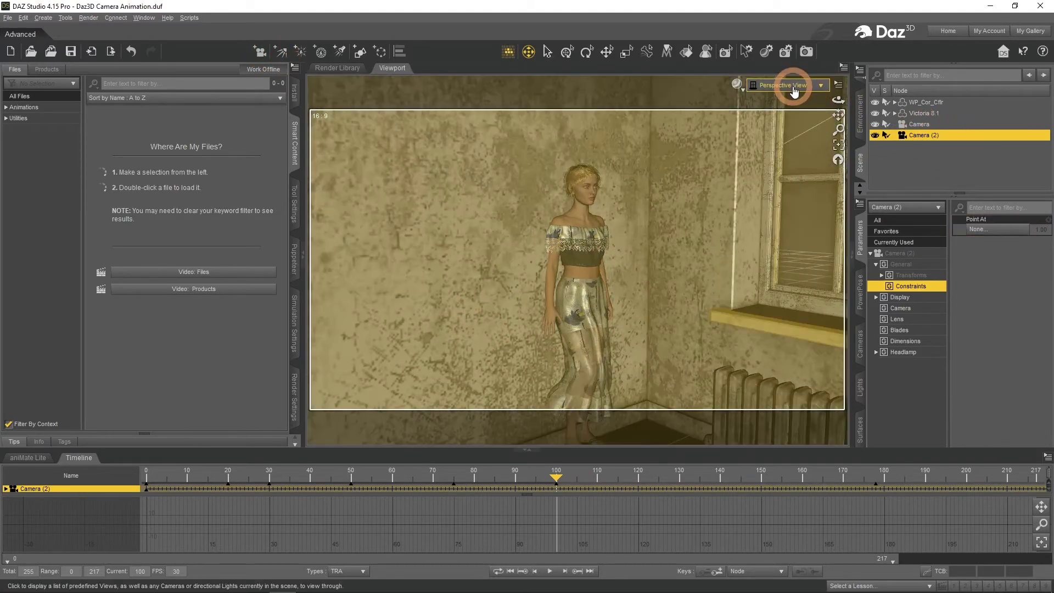
pyautogui.click(796, 86)
pyautogui.click(796, 192)
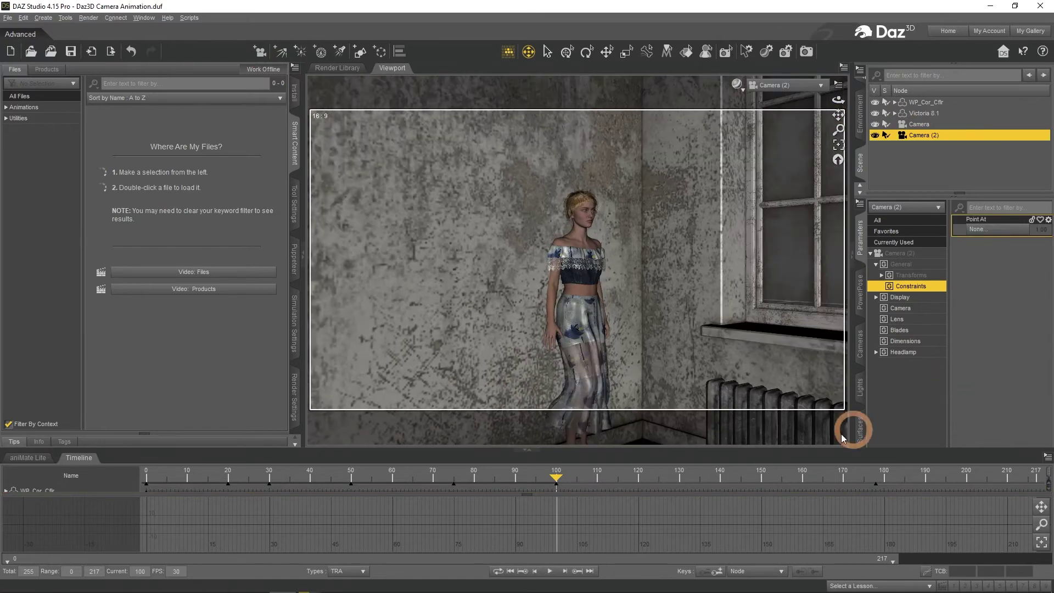
# Set the second camera's Point At constraint to the Chest Upper bone of Victoria 8.1
pyautogui.click(1000, 231)
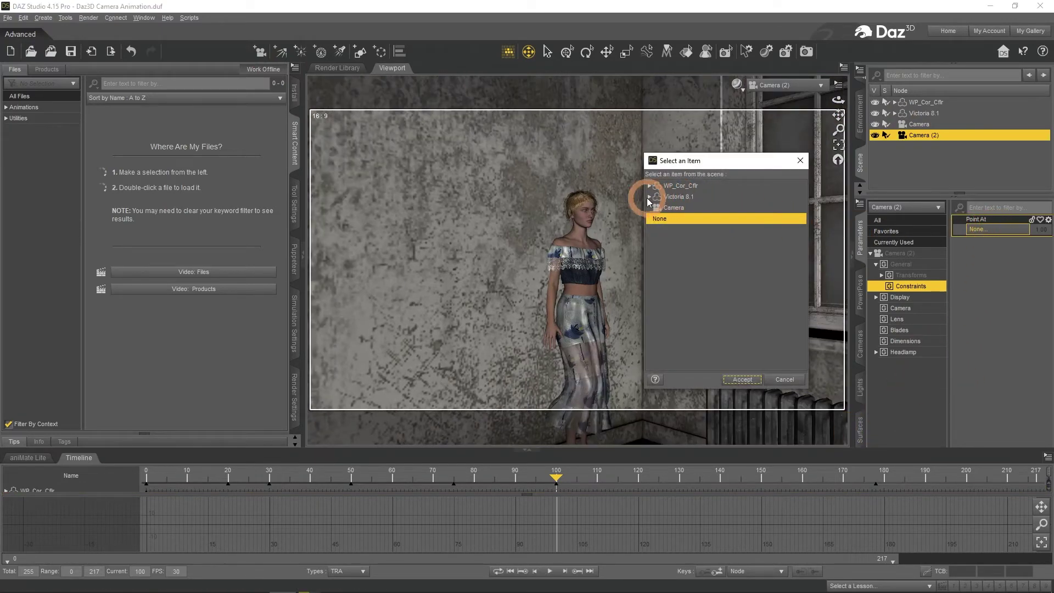
pyautogui.click(649, 196)
pyautogui.click(655, 209)
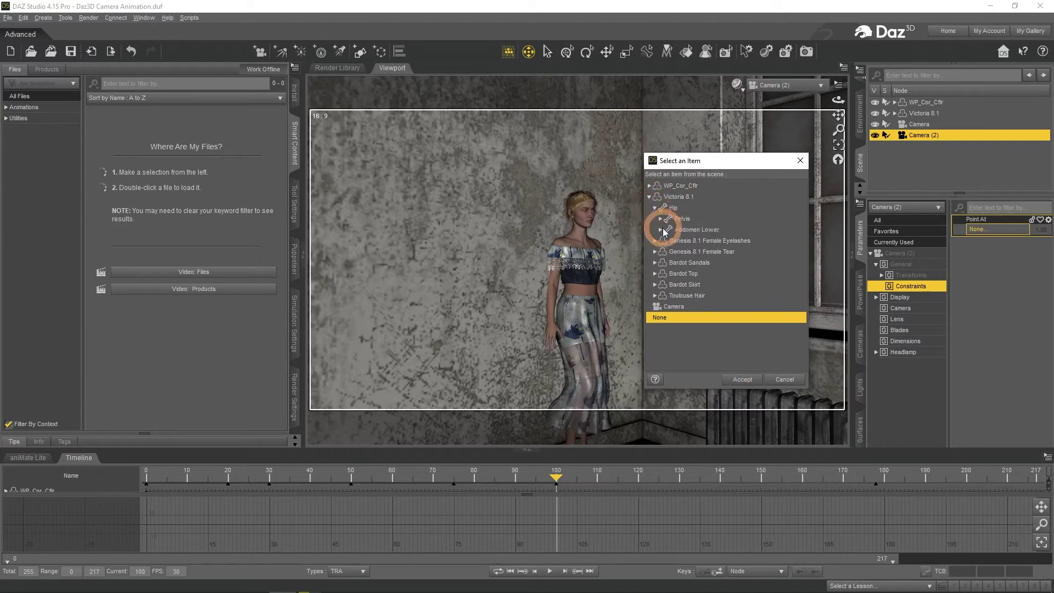
pyautogui.click(661, 230)
pyautogui.click(666, 241)
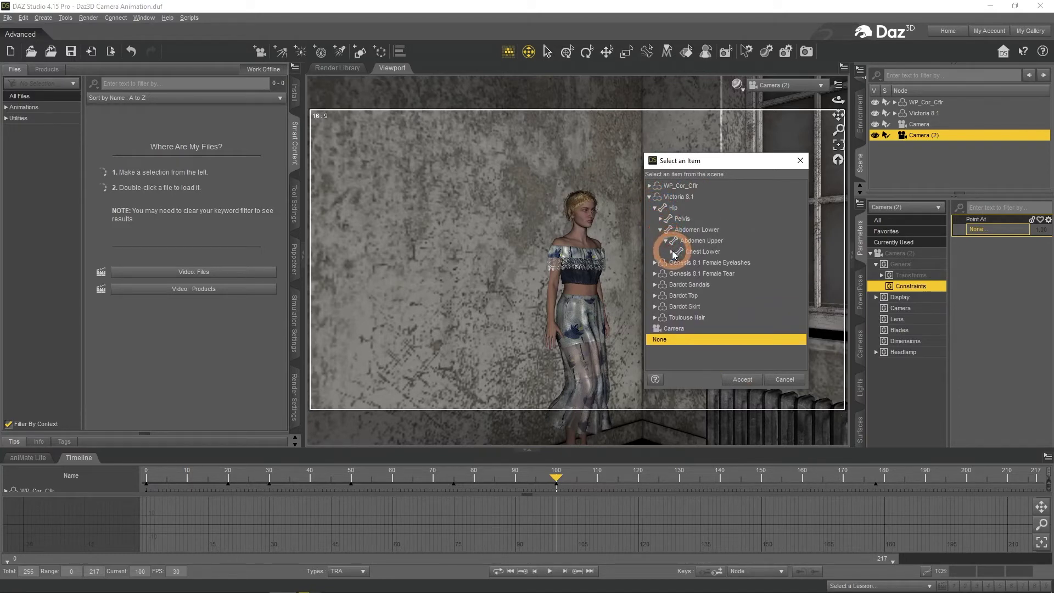
pyautogui.click(672, 253)
pyautogui.click(693, 264)
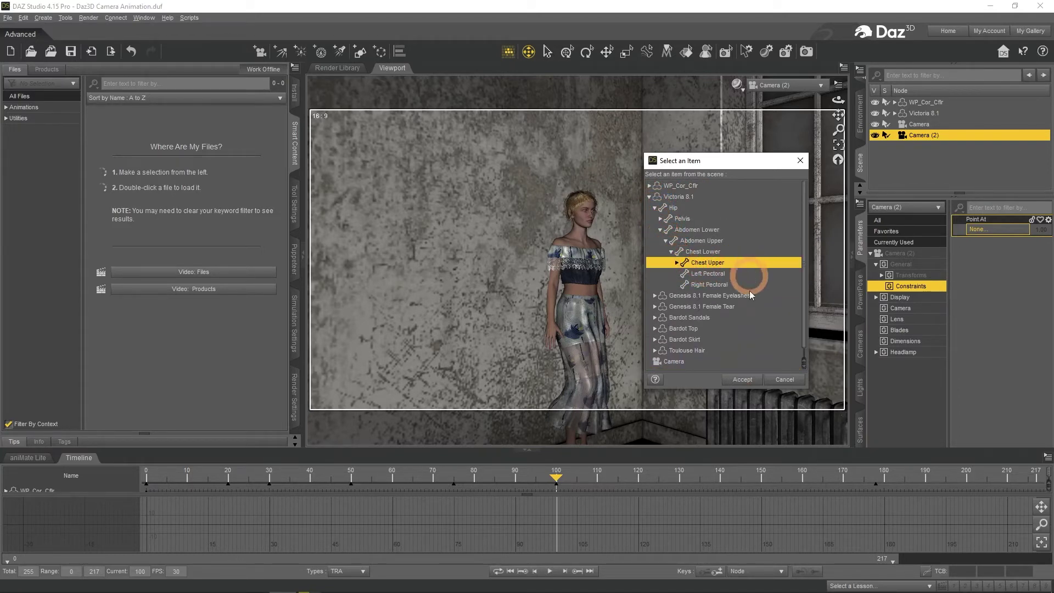
pyautogui.click(746, 380)
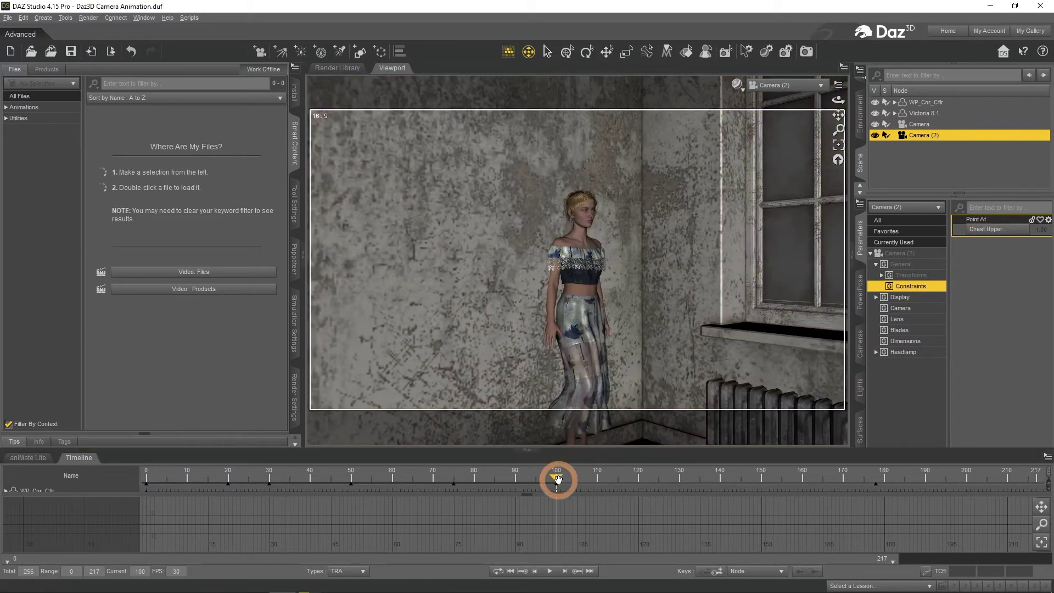
# Reposition the second camera around the walking woman at frames 150, 180 and 217 to keyframe its move
pyautogui.moveTo(557, 479); pyautogui.dragTo(762, 480)
pyautogui.scroll(10, 687, 329)
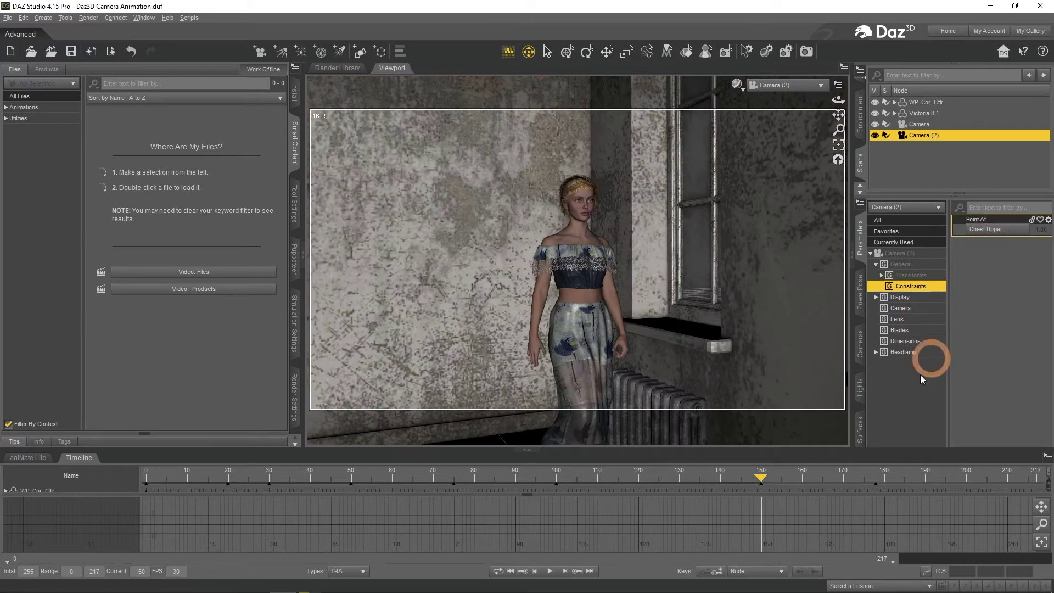
pyautogui.moveTo(761, 475); pyautogui.dragTo(1031, 487)
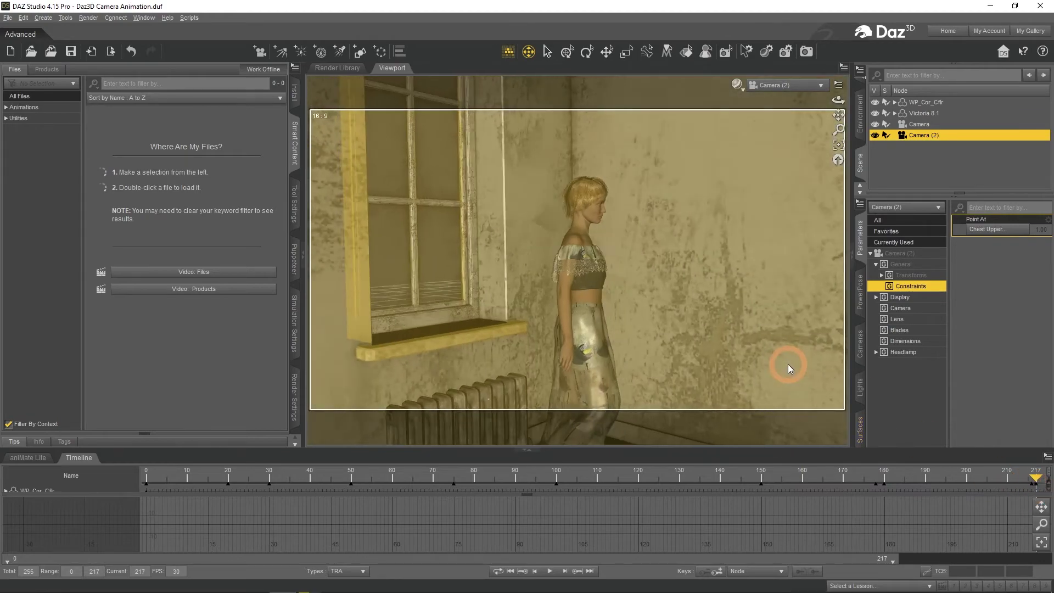
# Play the second camera's animation to check the tracking, and stop playback
pyautogui.click(549, 576)
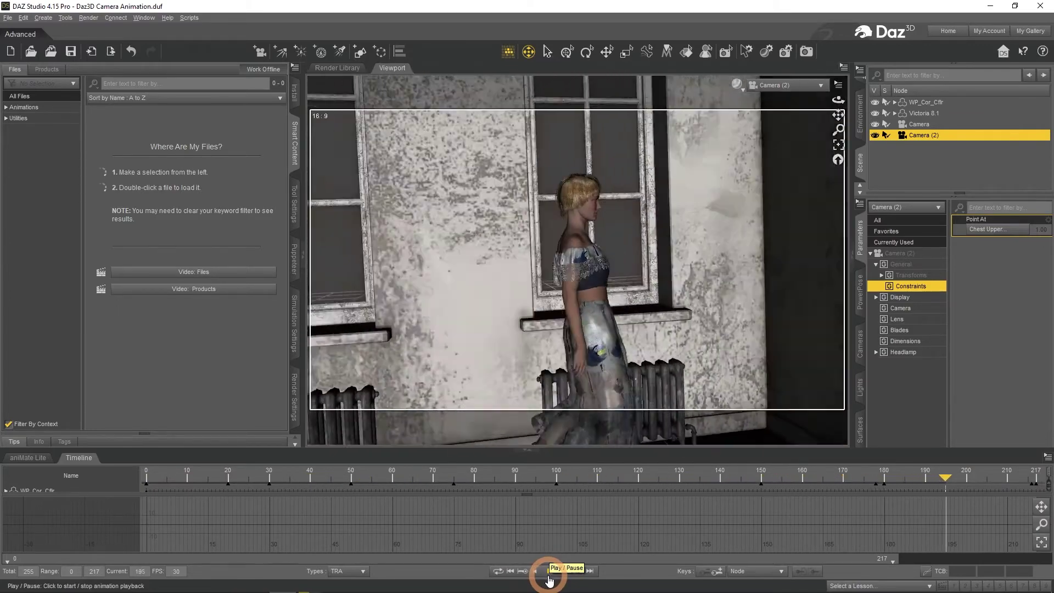
pyautogui.click(549, 580)
# Move the timeline to frame 100 and select the second camera's track
pyautogui.click(555, 474)
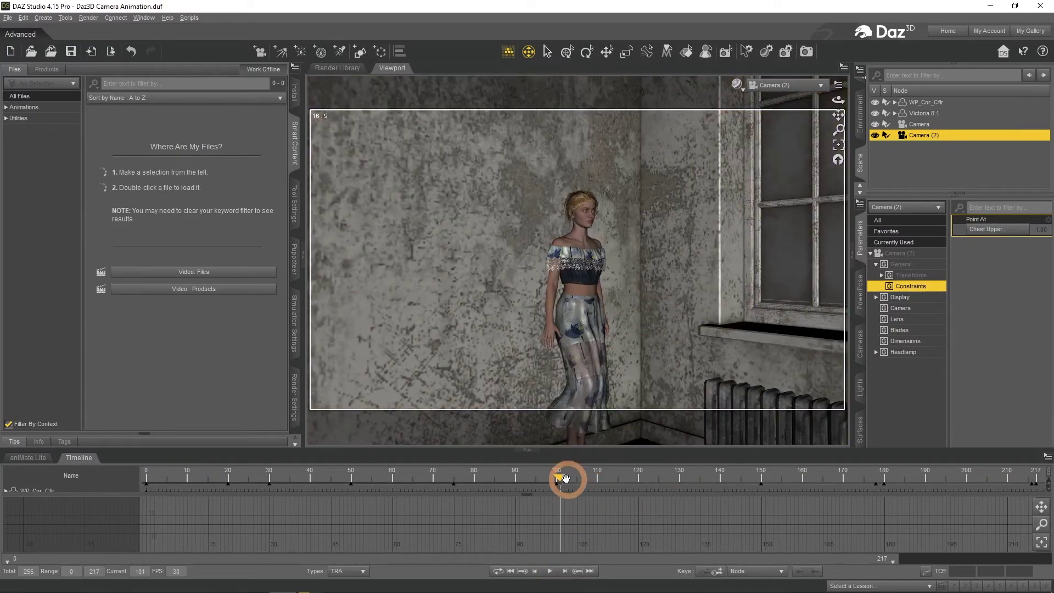
pyautogui.moveTo(554, 477); pyautogui.dragTo(551, 478)
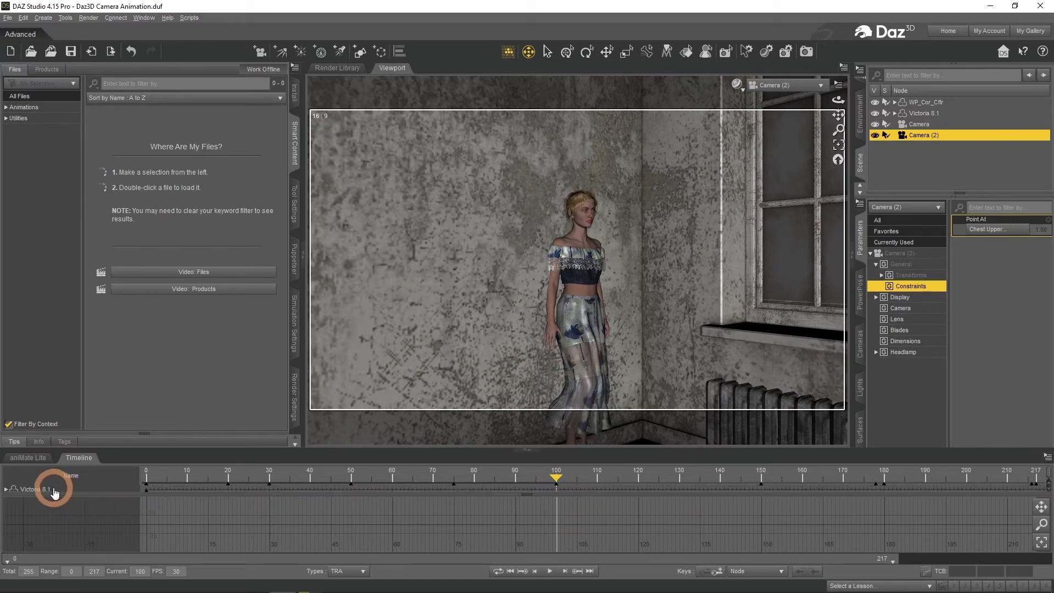
pyautogui.click(55, 490)
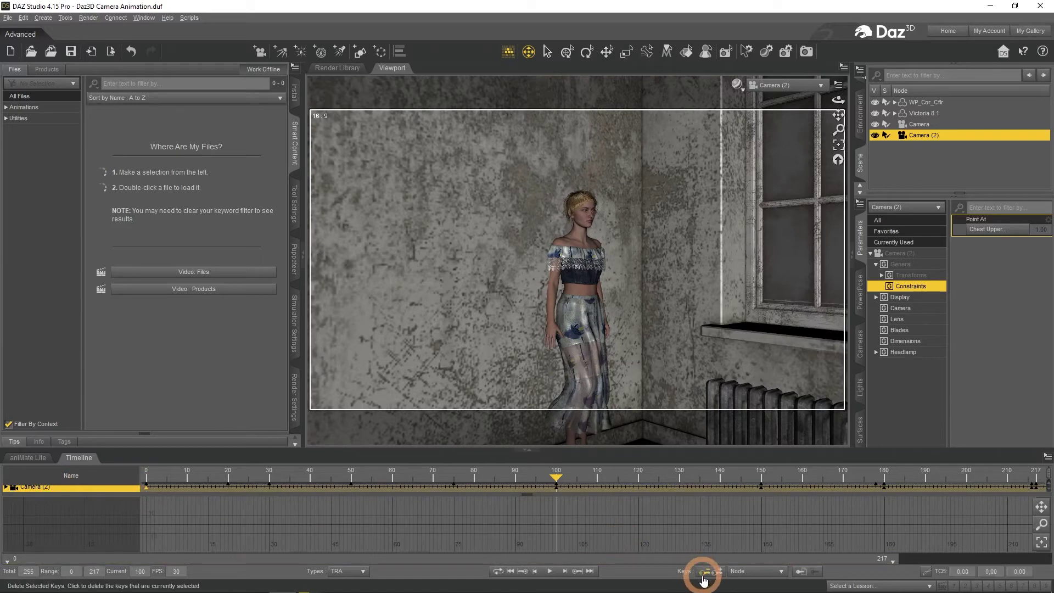
pyautogui.moveTo(556, 480)
pyautogui.mouseDown()
pyautogui.moveTo(172, 484)
pyautogui.moveTo(560, 487)
pyautogui.moveTo(551, 477)
pyautogui.mouseUp()
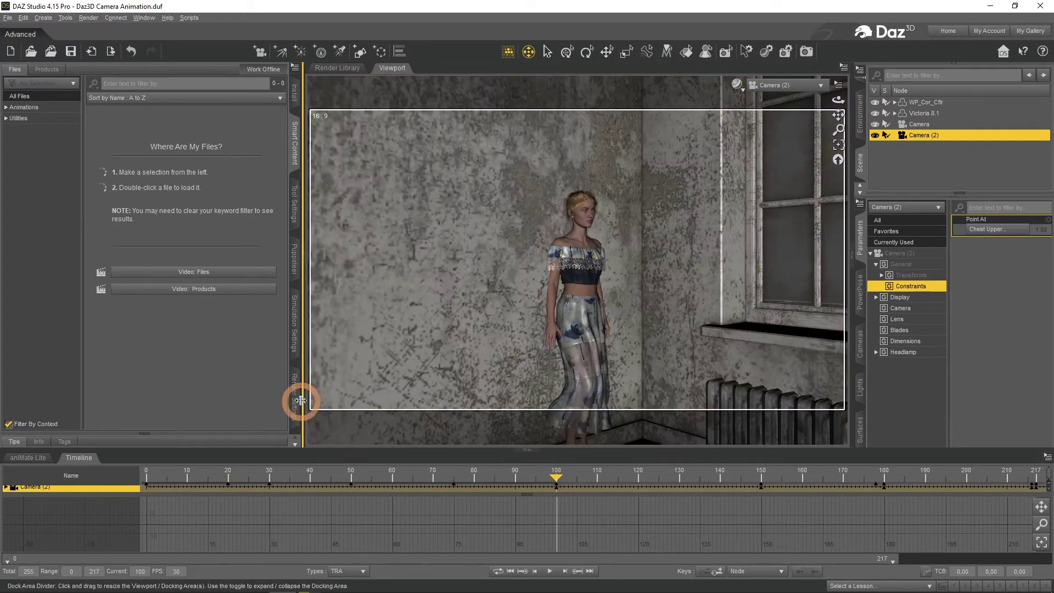
# Open the general render settings and set the render type to Image Series
pyautogui.click(295, 404)
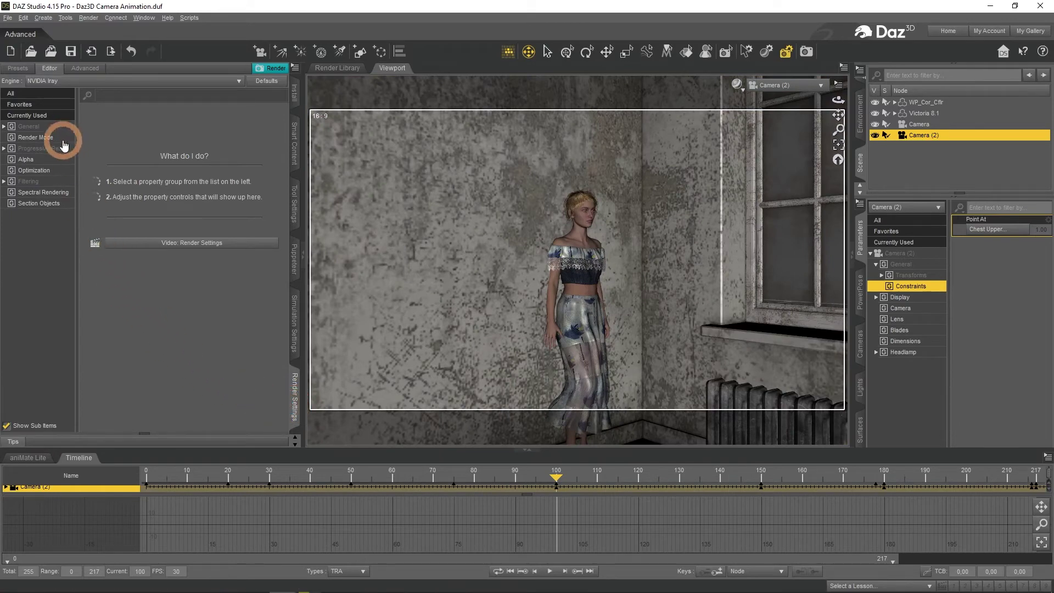
pyautogui.click(47, 128)
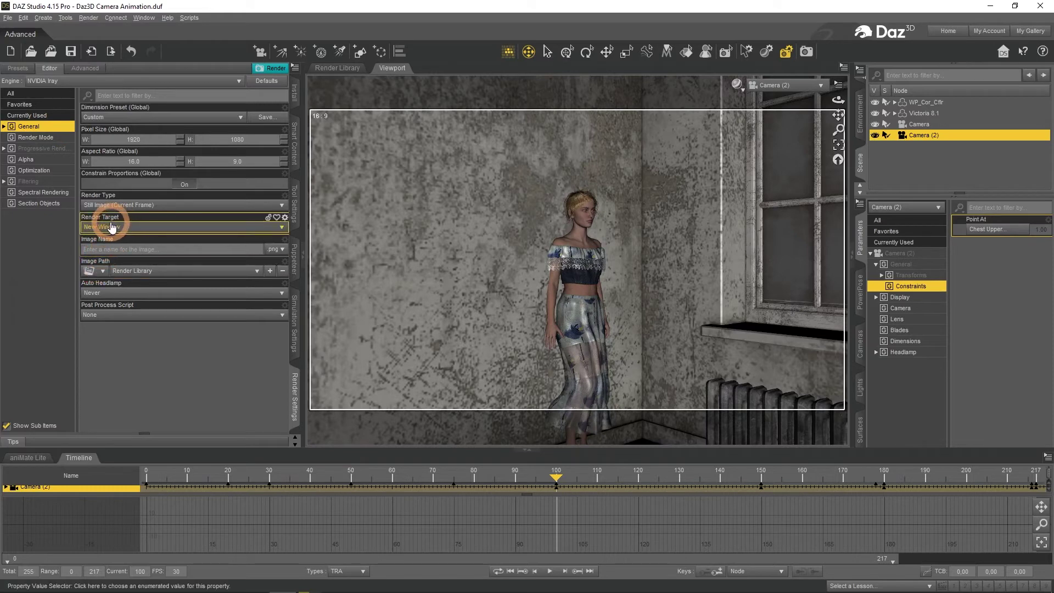
pyautogui.click(106, 206)
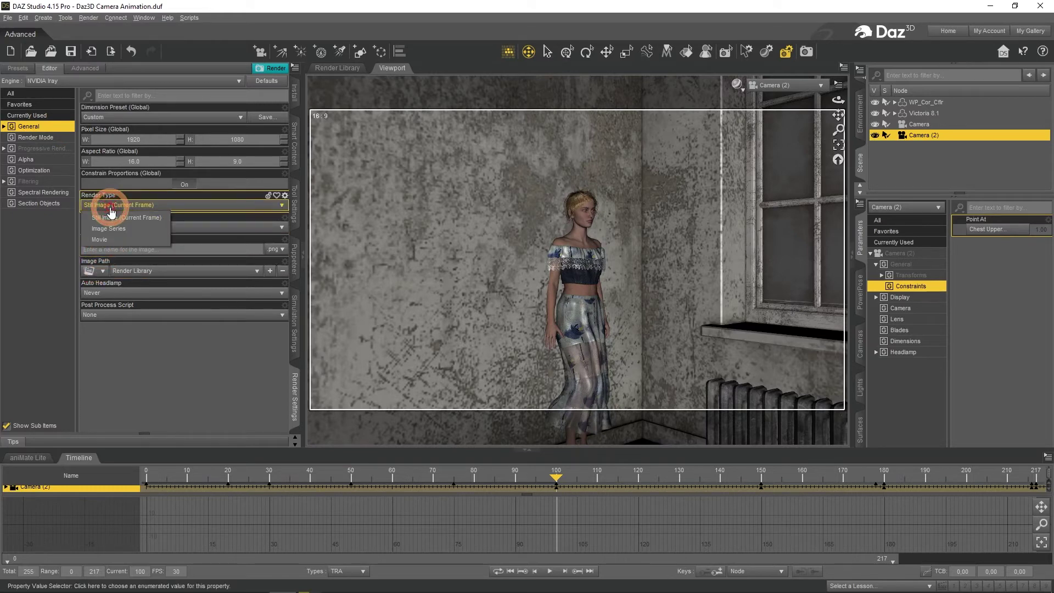
pyautogui.click(109, 227)
# Try a render range of frames 0 to 100 for the series, and set the final range to 100 to 217
pyautogui.click(139, 227)
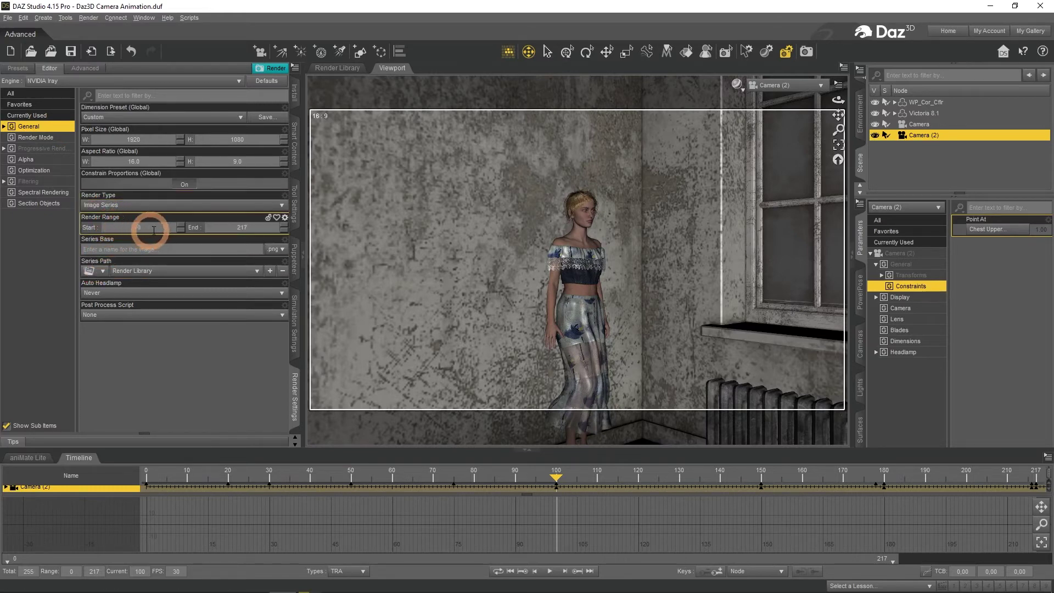
pyautogui.click(256, 228)
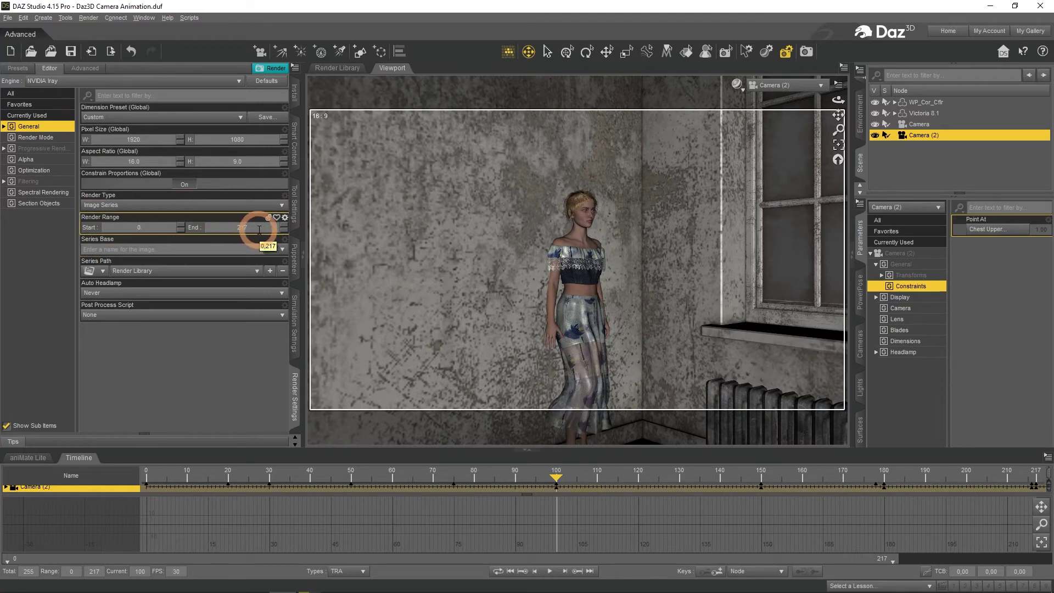
pyautogui.click(110, 228)
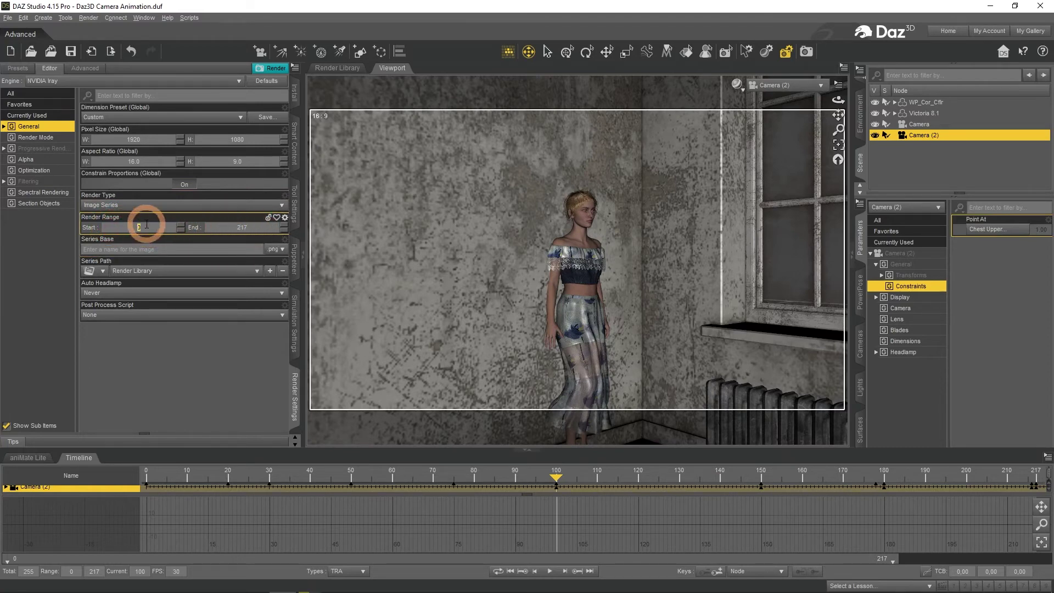
pyautogui.click(201, 228)
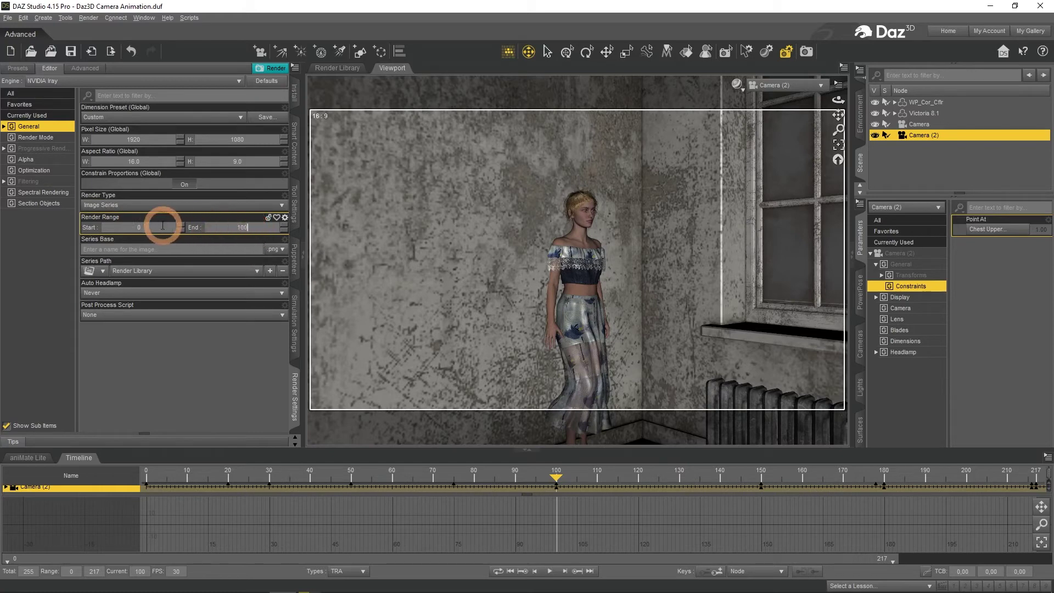
pyautogui.click(85, 230)
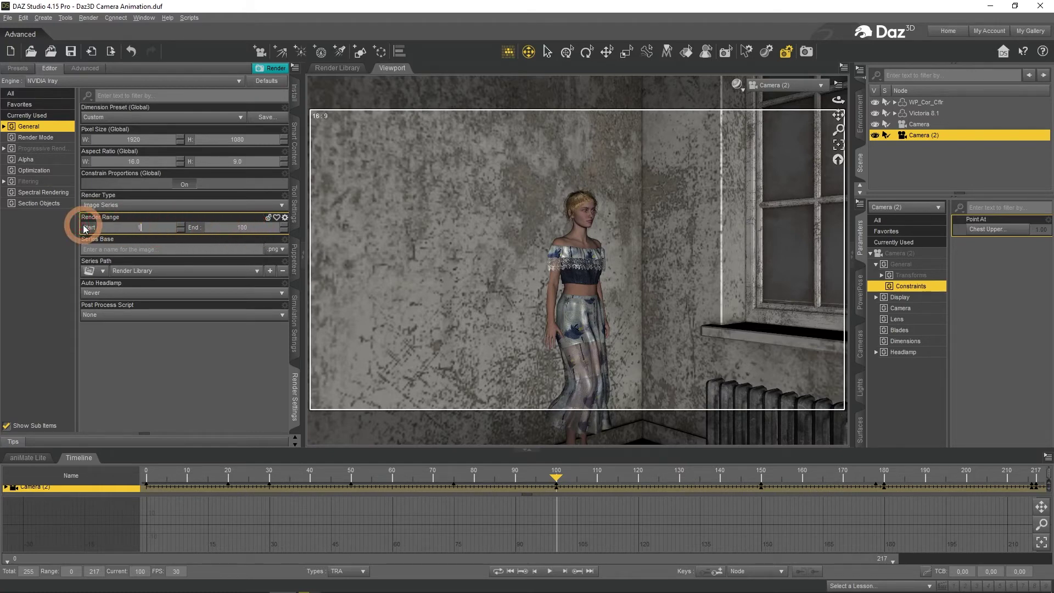
pyautogui.click(260, 228)
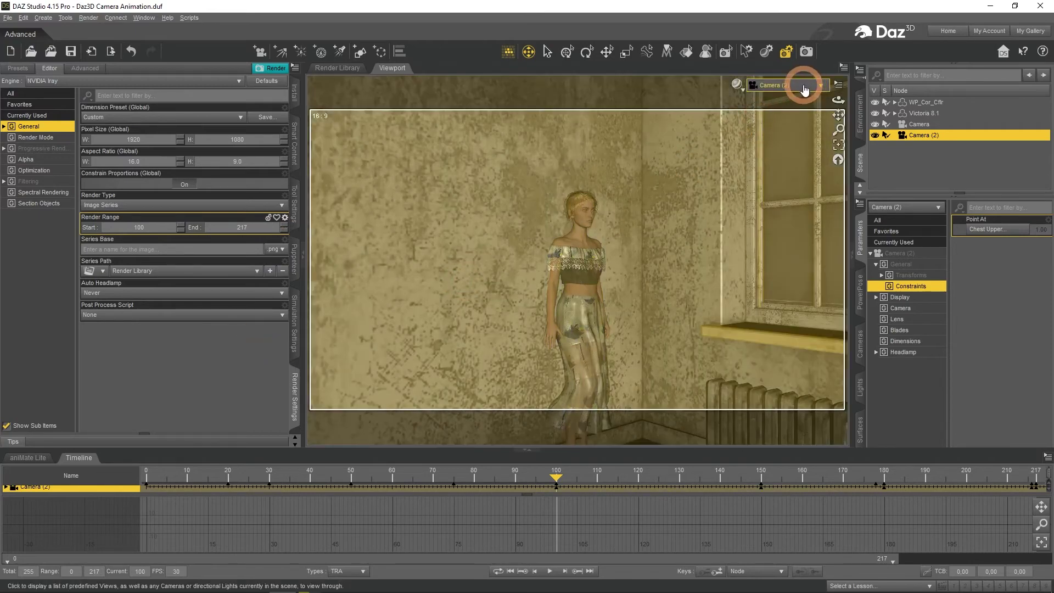
# Look through the first camera and play its animation from frame 0 to about frame 100
pyautogui.click(804, 90)
pyautogui.click(796, 174)
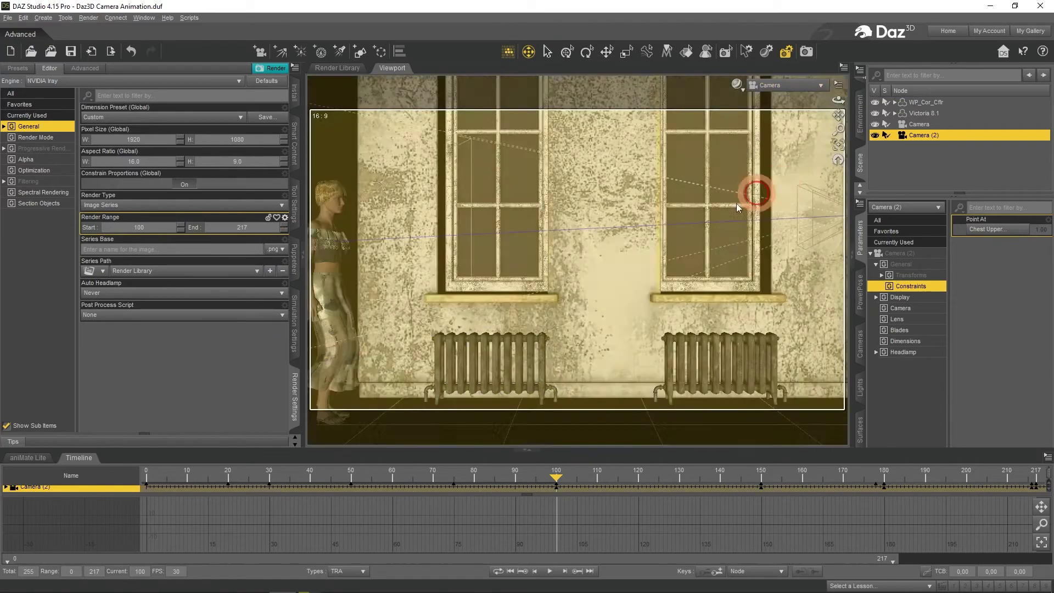
pyautogui.moveTo(554, 474); pyautogui.dragTo(134, 487)
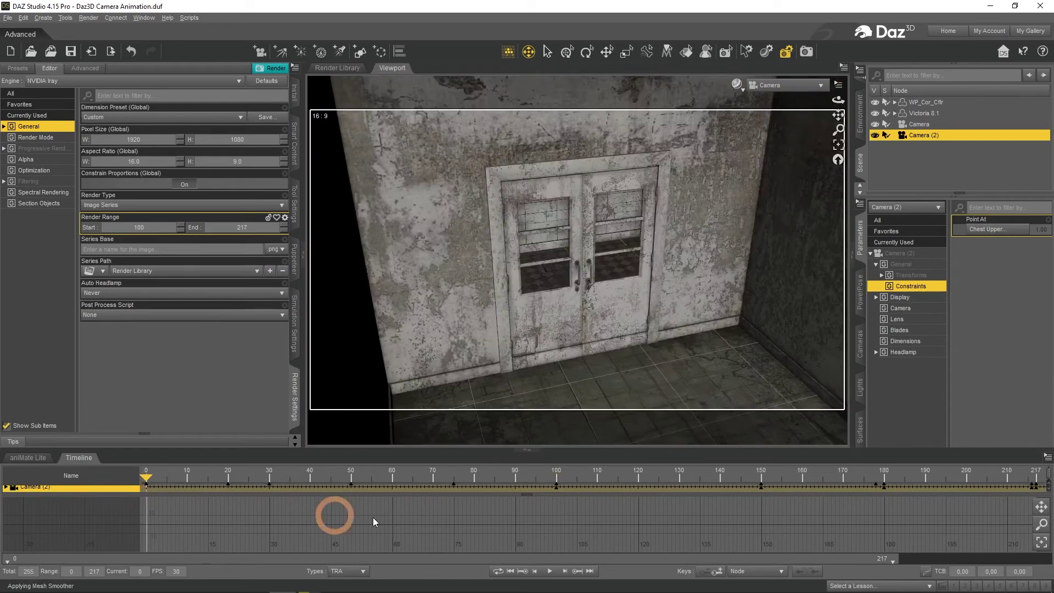
pyautogui.click(550, 571)
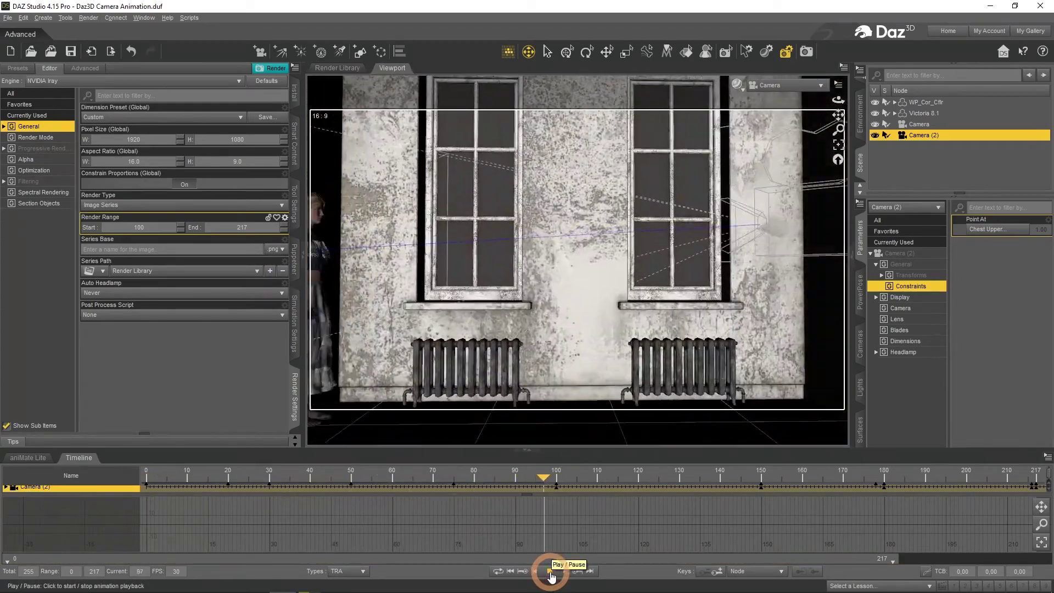
pyautogui.click(550, 574)
# Switch the view to Camera (2) and preview the playback through it
pyautogui.click(798, 93)
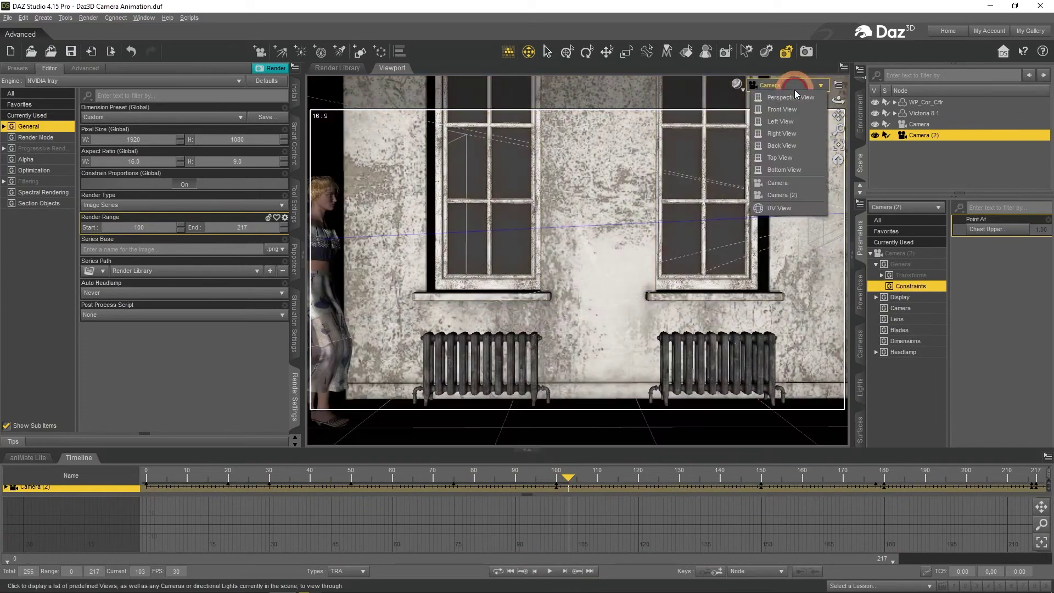
pyautogui.click(791, 197)
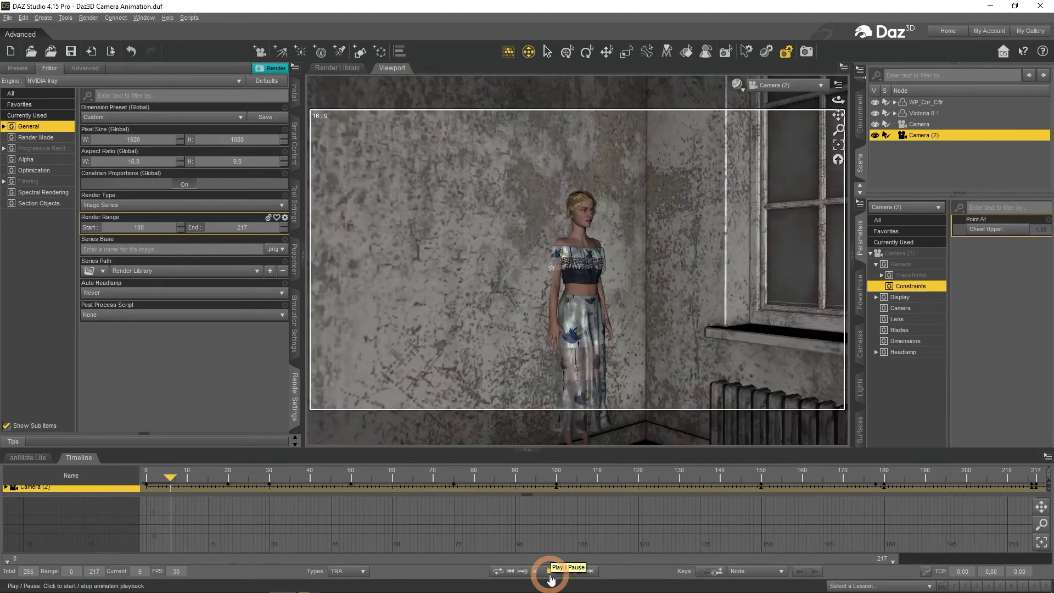
pyautogui.click(550, 574)
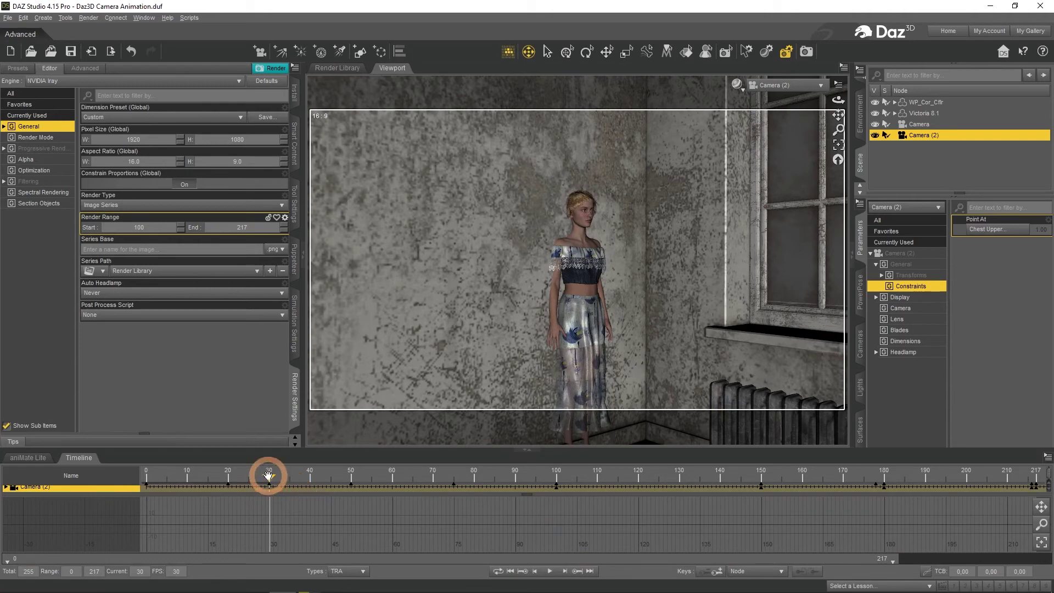
# Add a keyframe for the second camera at frame 120
pyautogui.moveTo(271, 479); pyautogui.dragTo(632, 486)
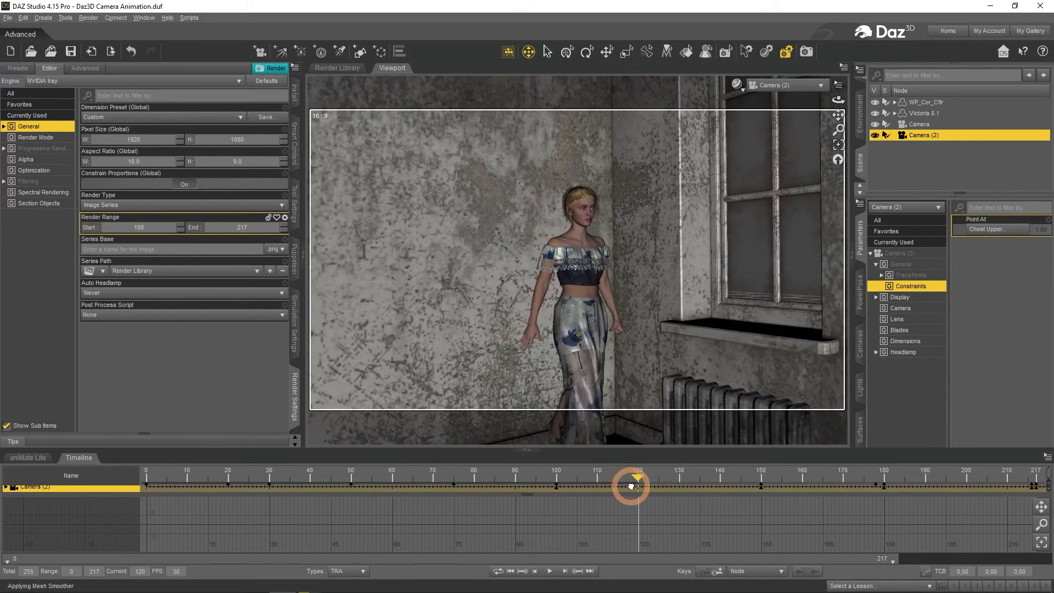
pyautogui.click(717, 575)
pyautogui.click(641, 488)
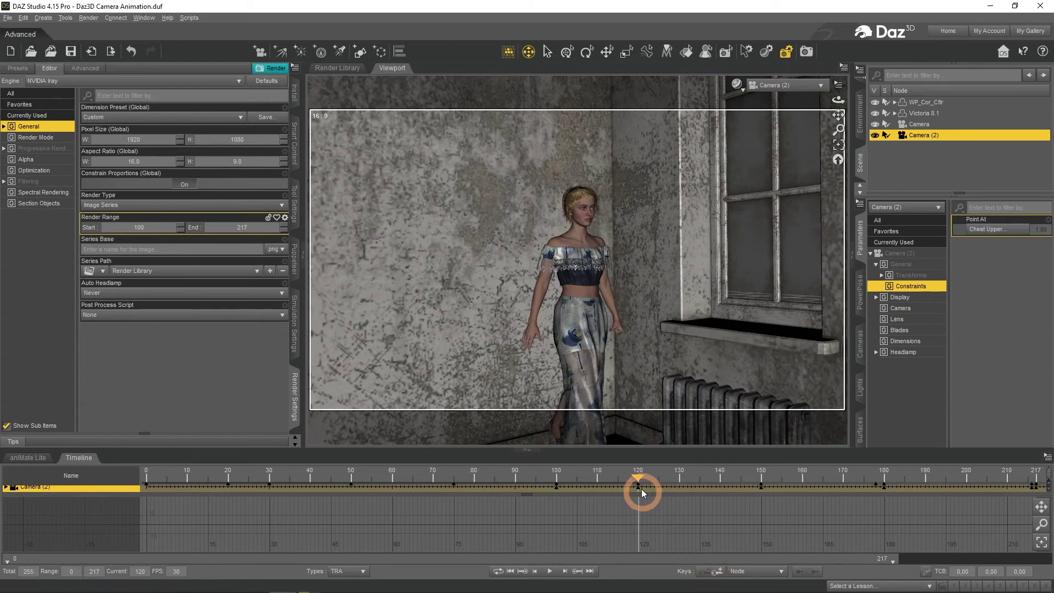
# Move the second camera to a new, closer view of the woman at frame 121 and keyframe the cut back at frames 128 and 129
pyautogui.moveTo(640, 479); pyautogui.dragTo(638, 480)
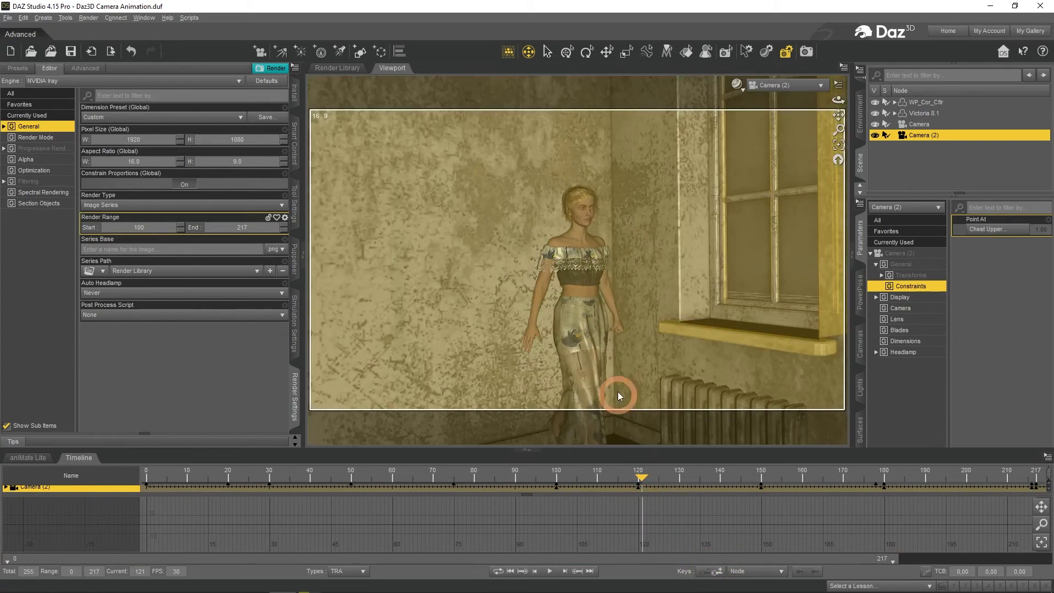
pyautogui.scroll(10, 680, 288)
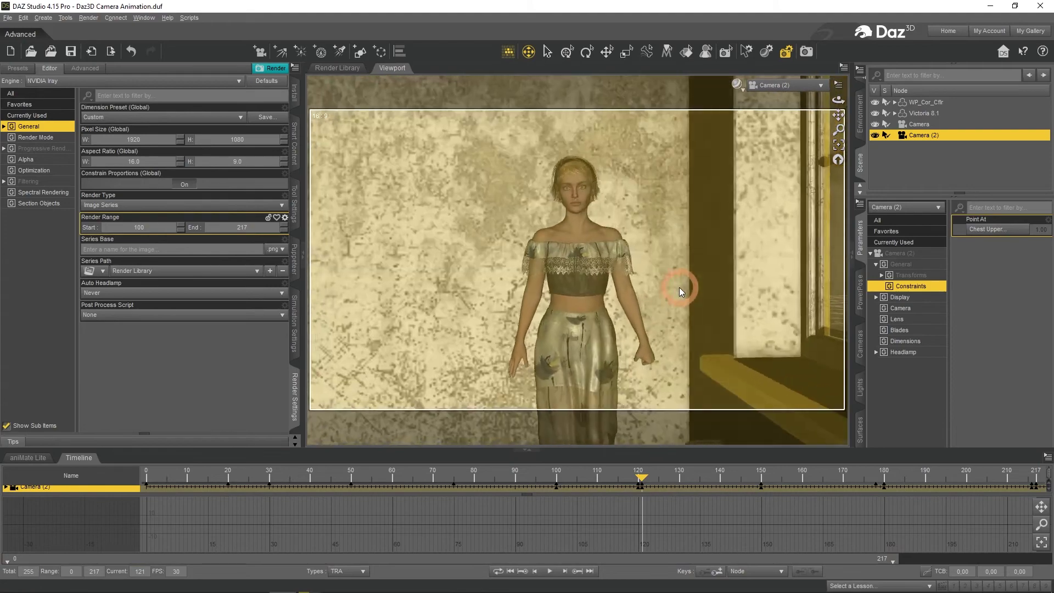
pyautogui.scroll(5, 680, 288)
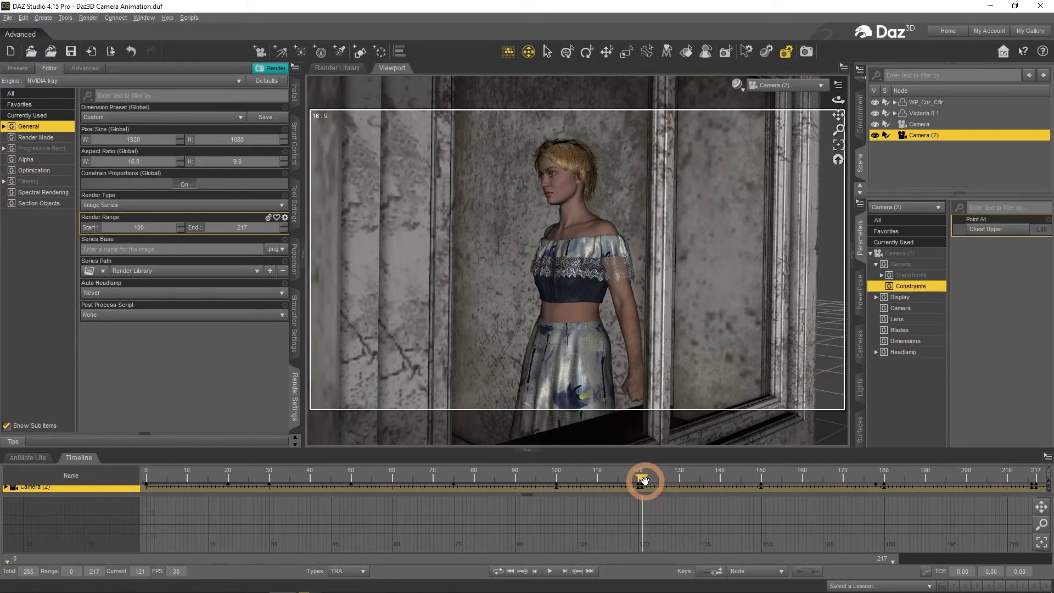
pyautogui.moveTo(645, 481)
pyautogui.mouseDown()
pyautogui.moveTo(636, 481)
pyautogui.moveTo(662, 486)
pyautogui.mouseUp()
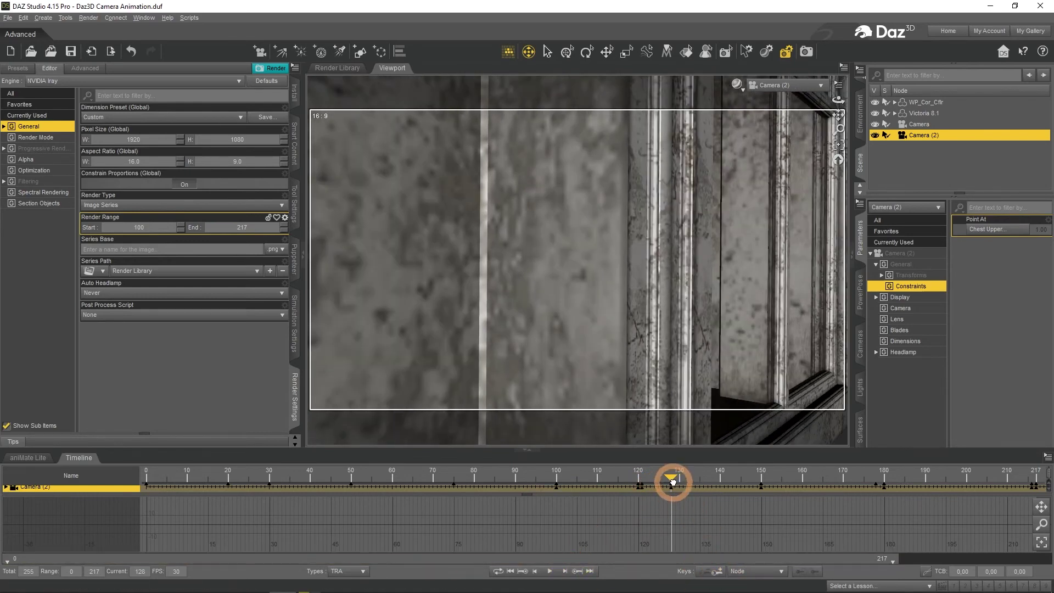
pyautogui.moveTo(673, 482); pyautogui.dragTo(675, 481)
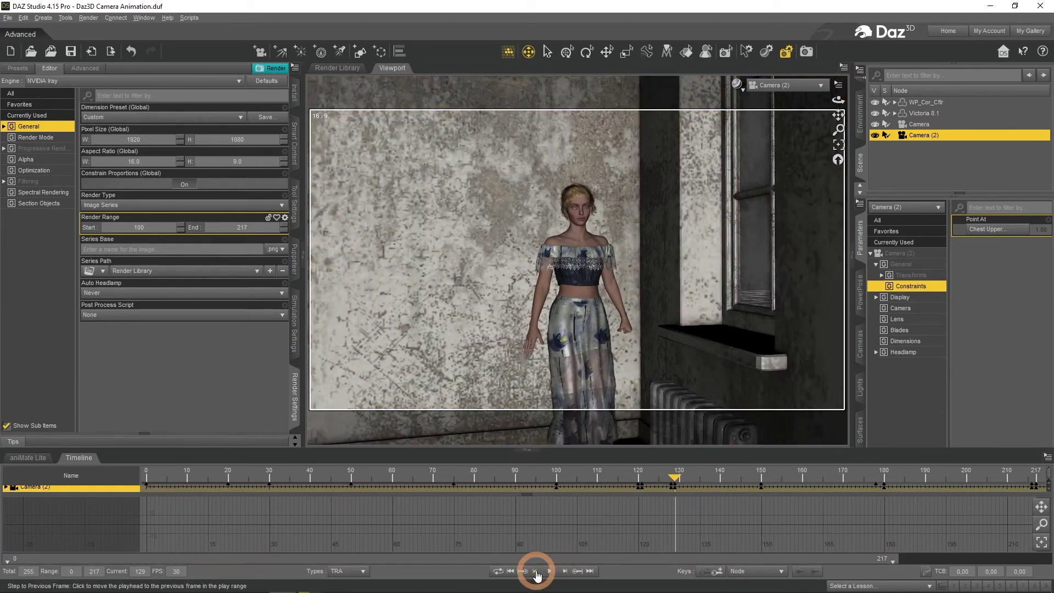
# Play the second camera's animation from frame 100 and scrub the timeline to check the view cuts
pyautogui.click(558, 478)
pyautogui.moveTo(557, 478); pyautogui.dragTo(550, 478)
pyautogui.click(550, 571)
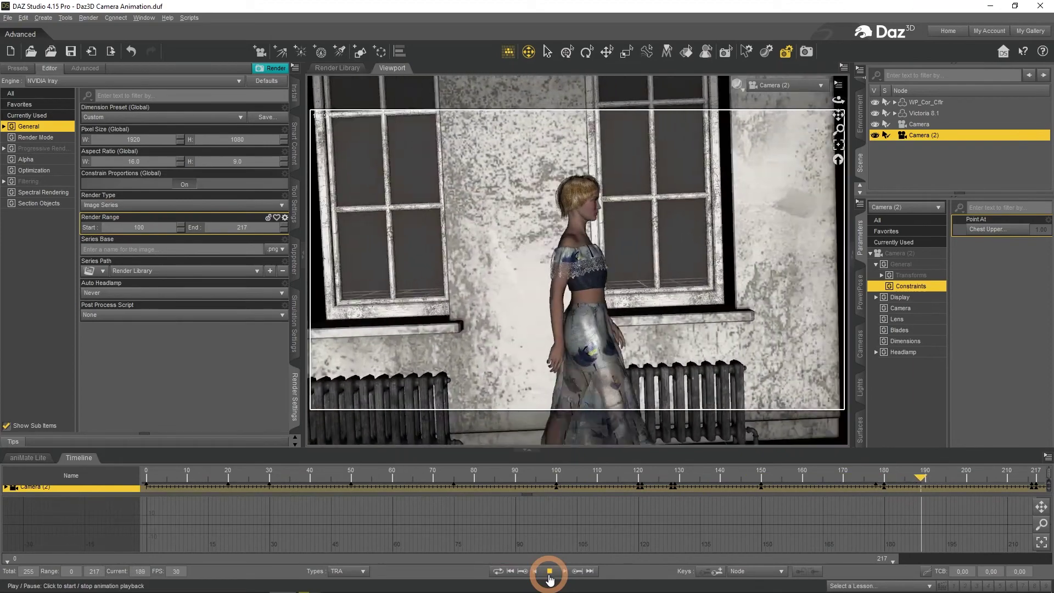
pyautogui.click(549, 571)
pyautogui.click(550, 572)
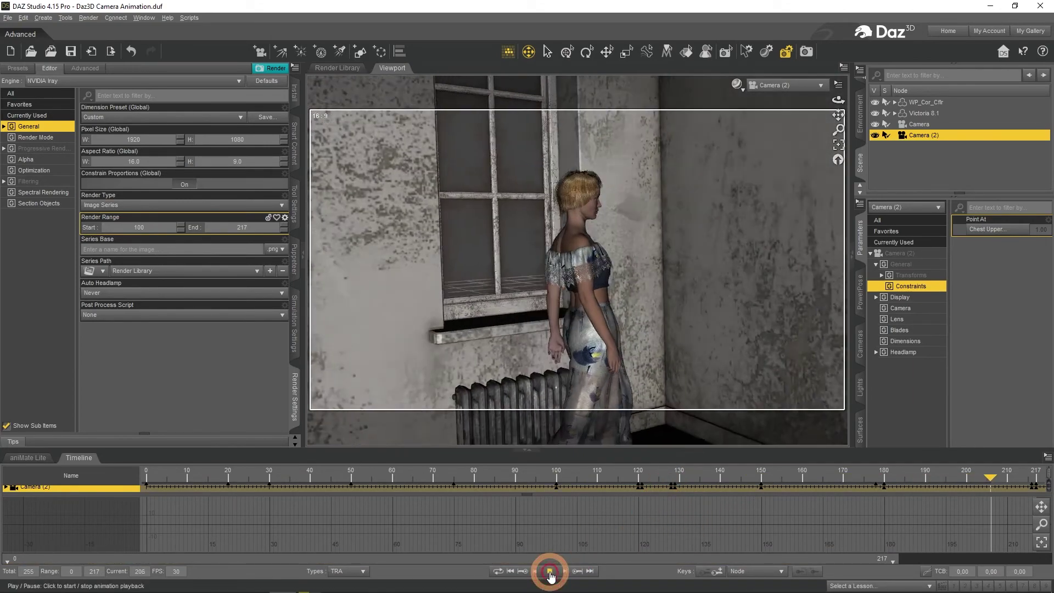
pyautogui.moveTo(651, 474); pyautogui.dragTo(757, 480)
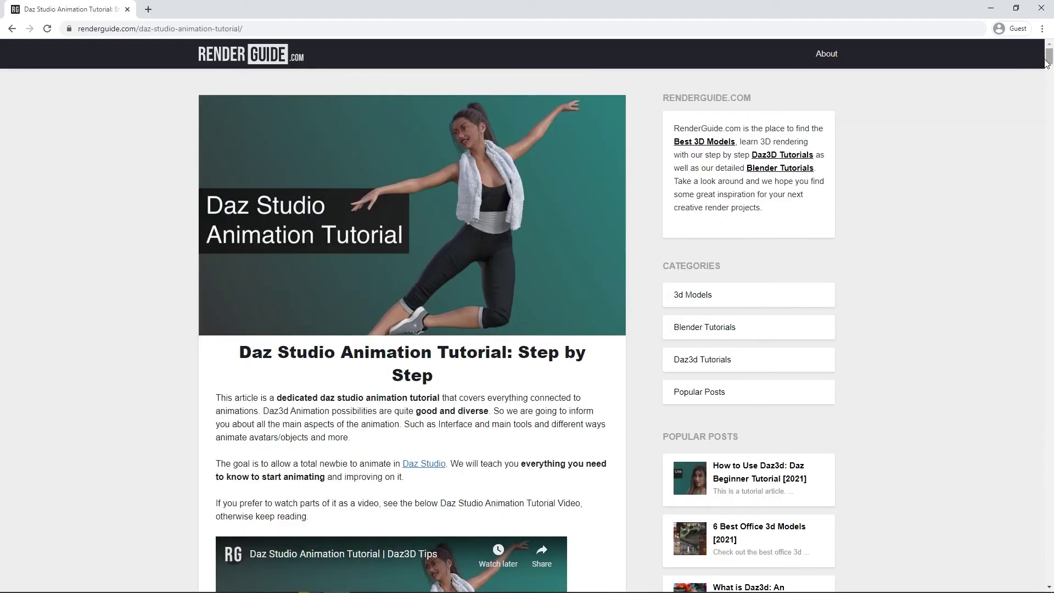
# In the browser, read the RenderGuide animation tutorial from the Daz Camera Animation section through Camera Transitions
pyautogui.moveTo(1049, 58); pyautogui.dragTo(994, 319)
pyautogui.scroll(-8, 260, 227)
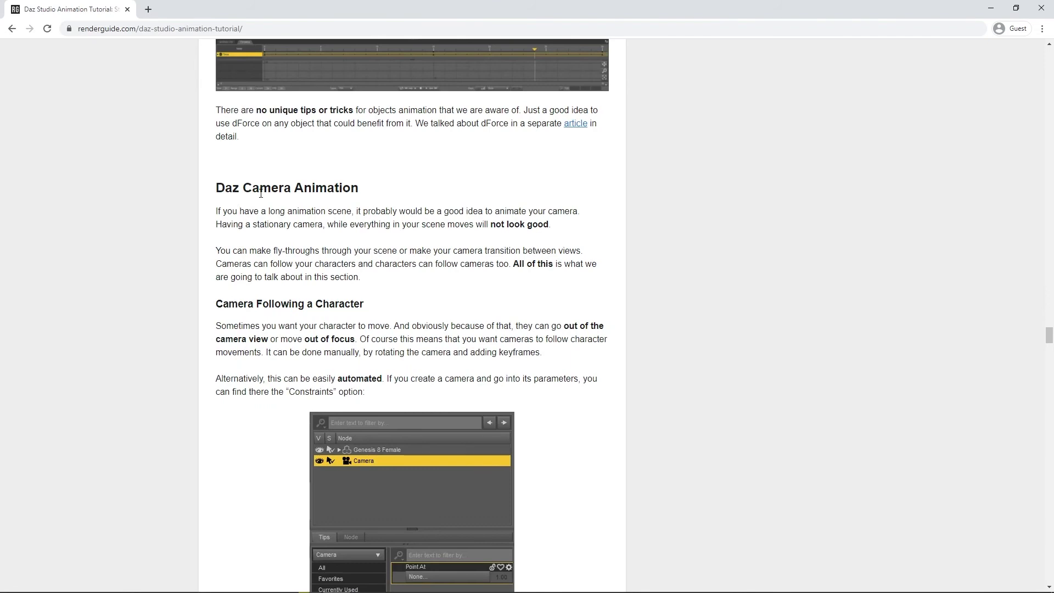
pyautogui.scroll(-10, 207, 220)
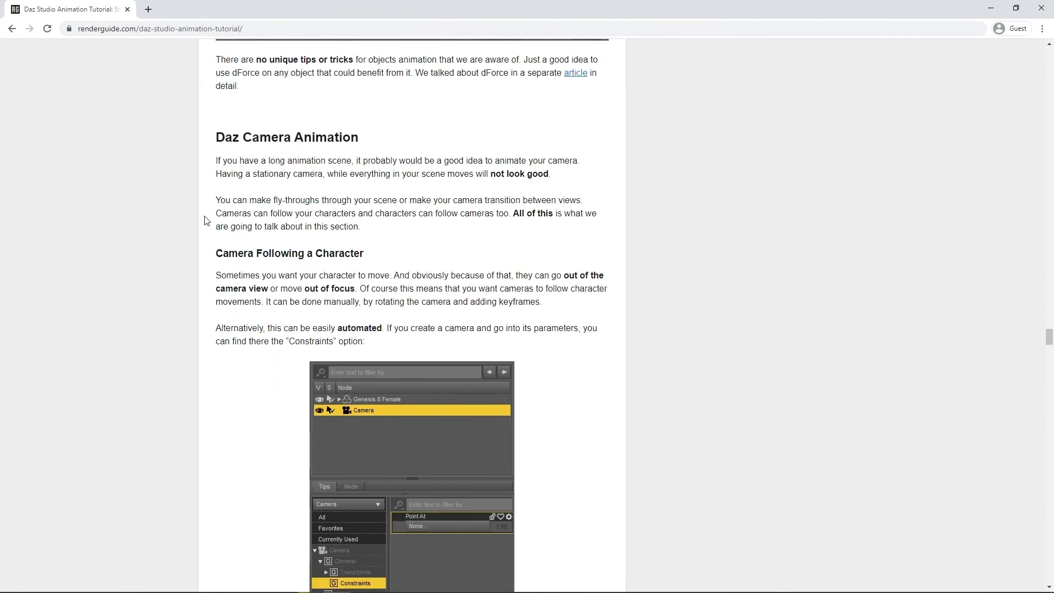
pyautogui.scroll(-10, 230, 255)
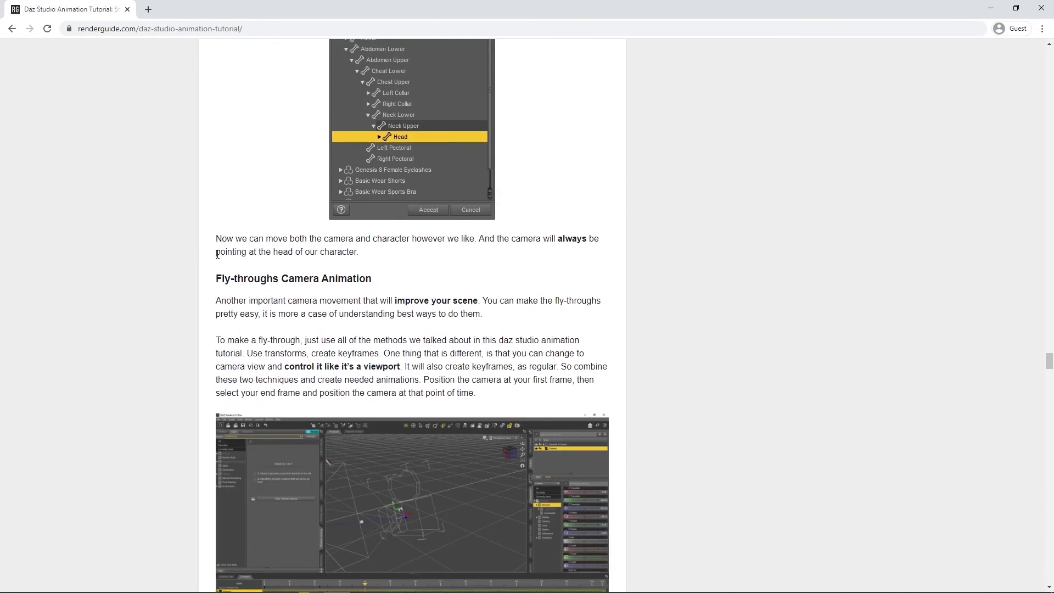
pyautogui.scroll(-12, 462, 193)
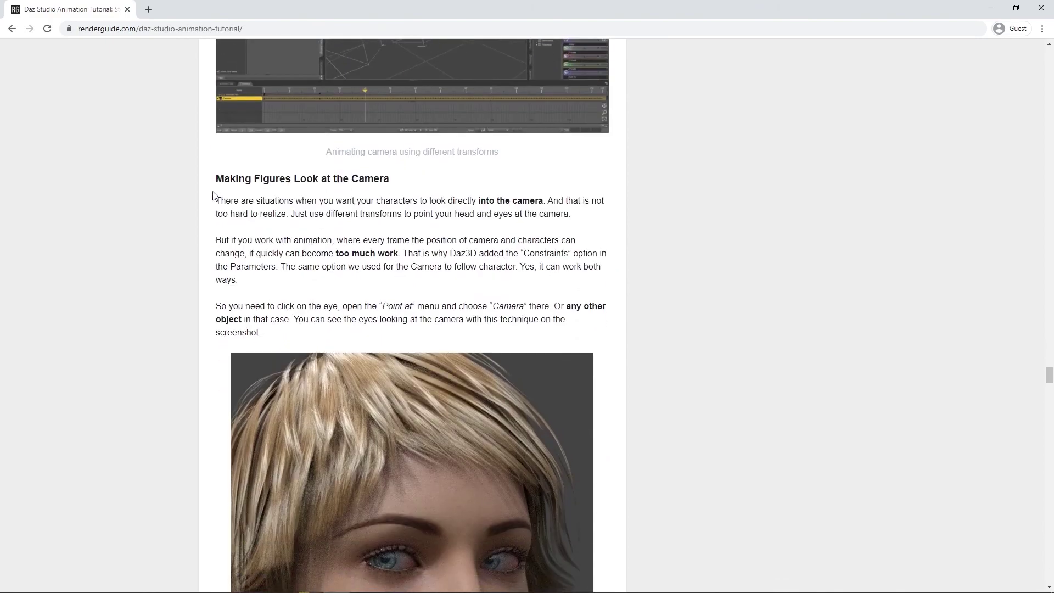
pyautogui.scroll(-13, 305, 257)
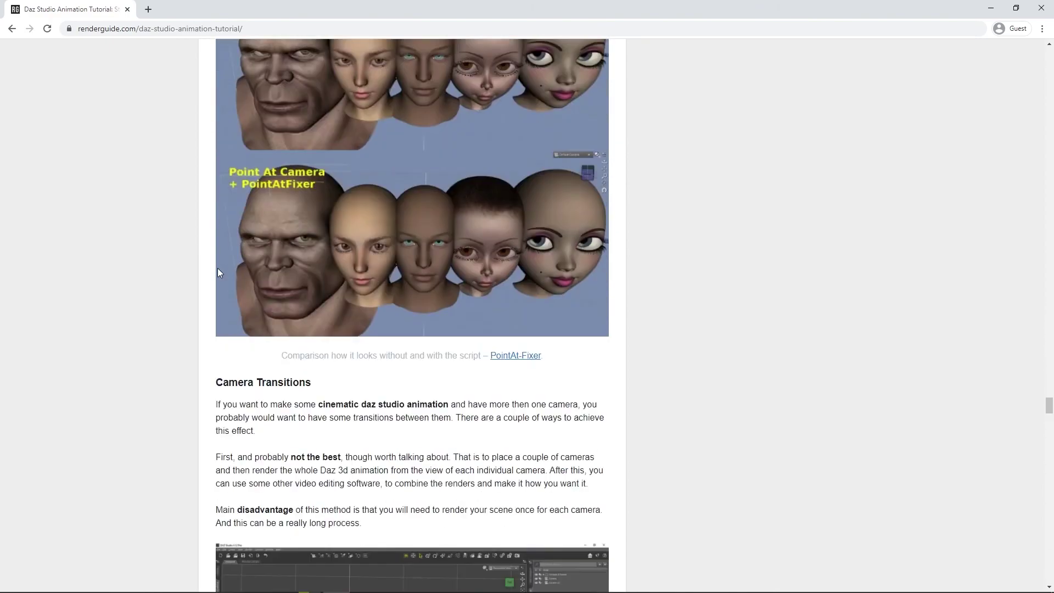
pyautogui.scroll(-4, 238, 239)
pyautogui.scroll(-8, 238, 239)
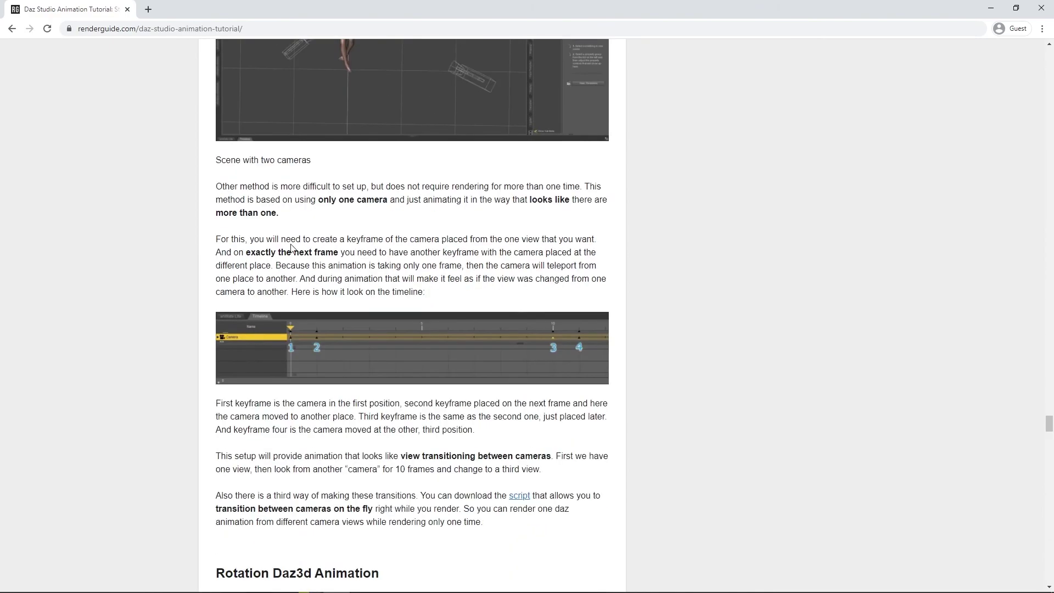